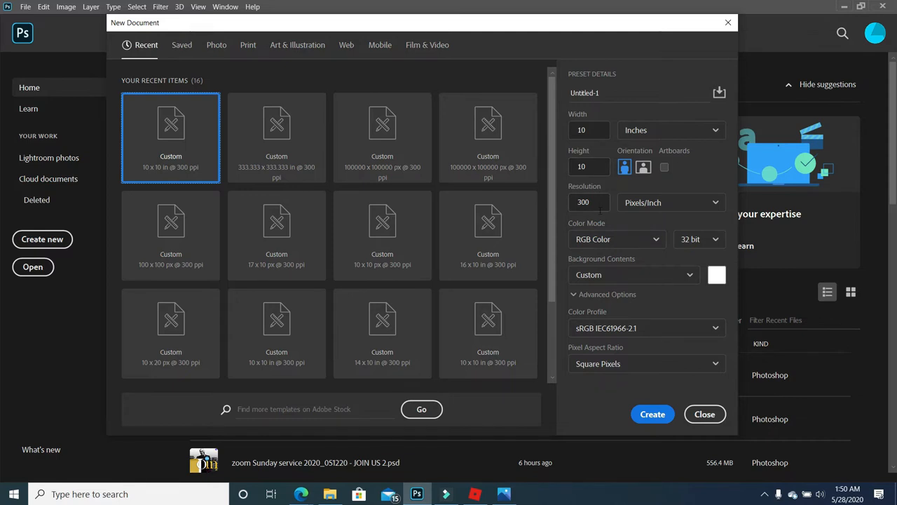
- Create a 10 x 10 inch document and place dark_aurora-wide from Flyer 11 across its top
click(653, 414)
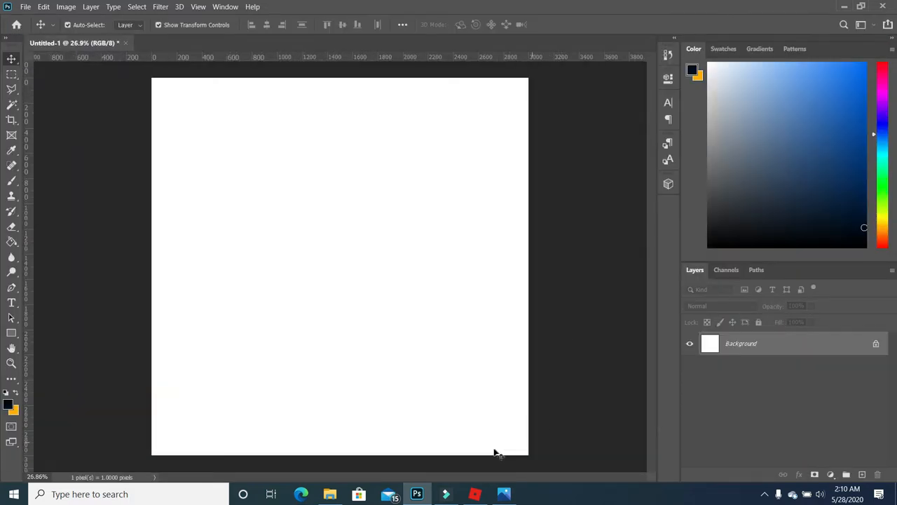
mouse_move(333, 498)
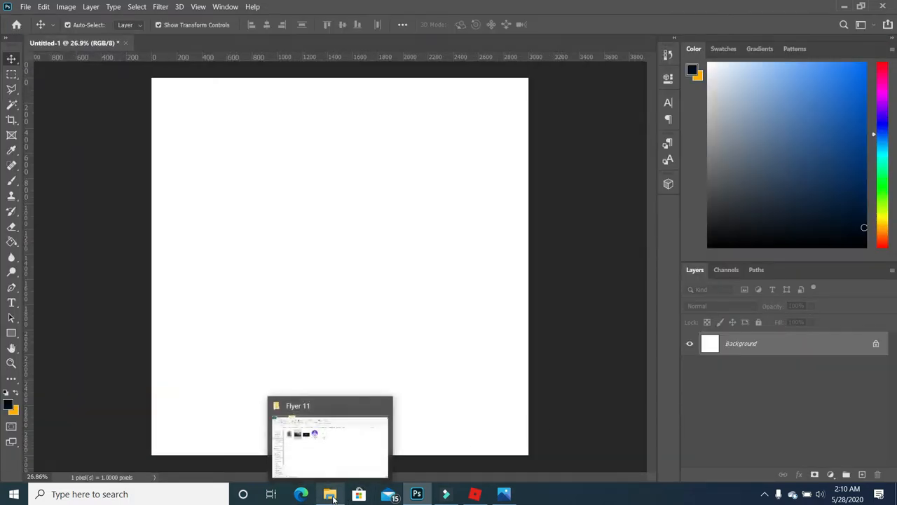
click(333, 498)
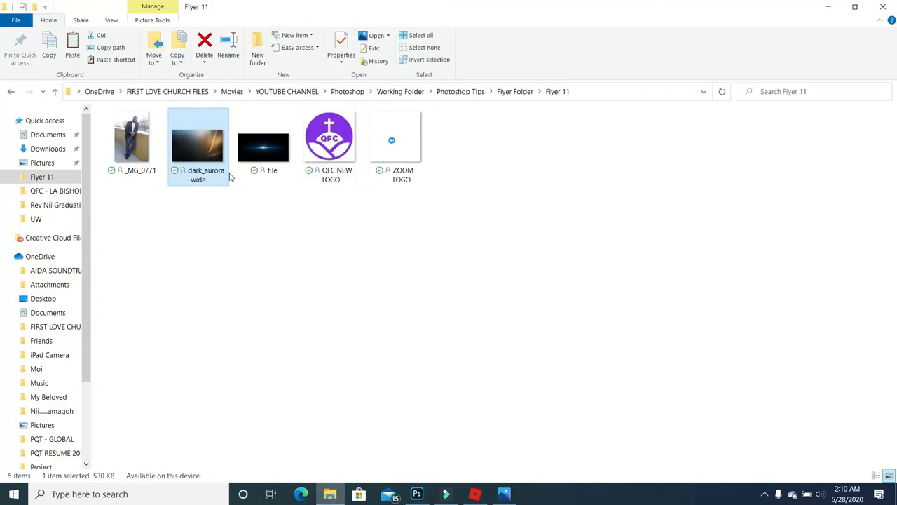
drag(205, 152, 411, 290)
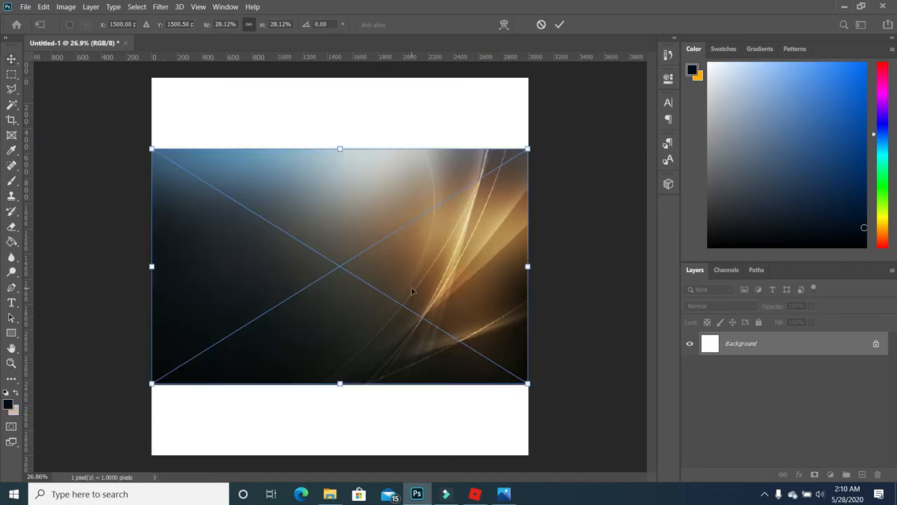
drag(468, 303, 467, 227)
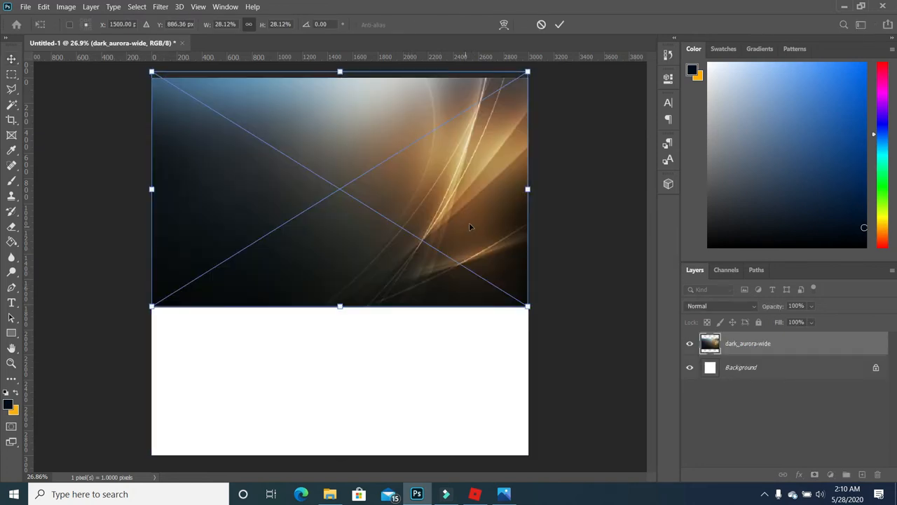
key(Return)
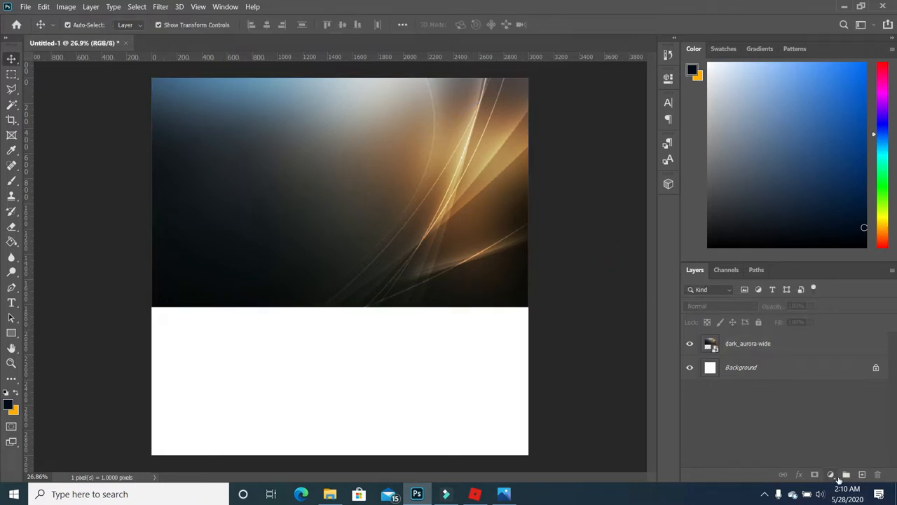
- Add a new Layer 1 beneath the aurora image and set the foreground colour to dark blue
click(862, 474)
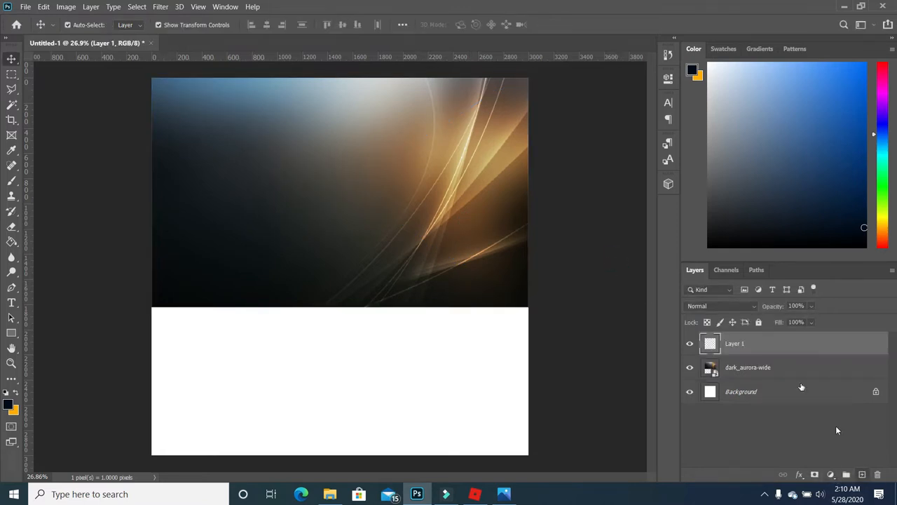
drag(760, 344, 759, 378)
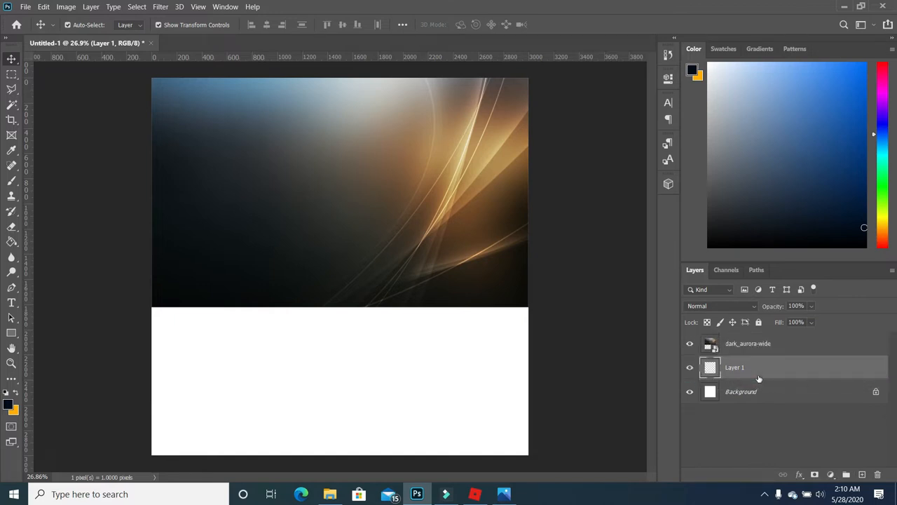
click(9, 405)
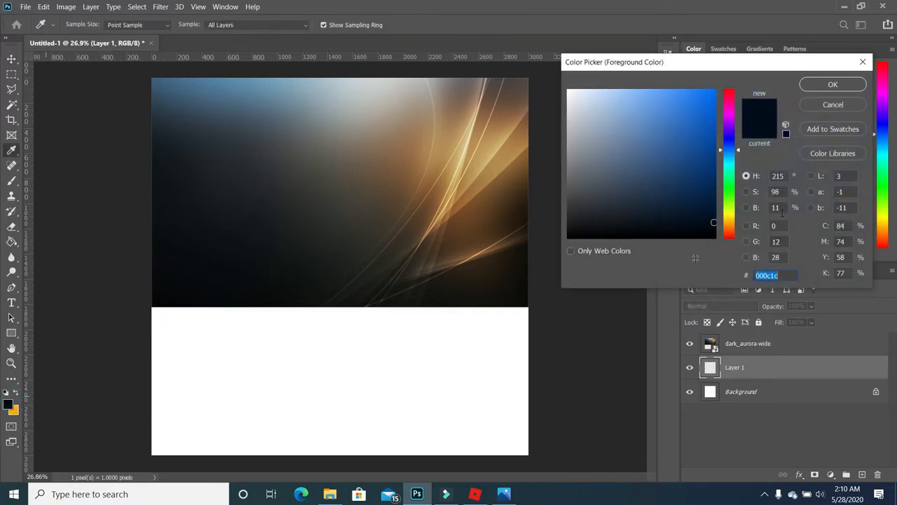
click(707, 214)
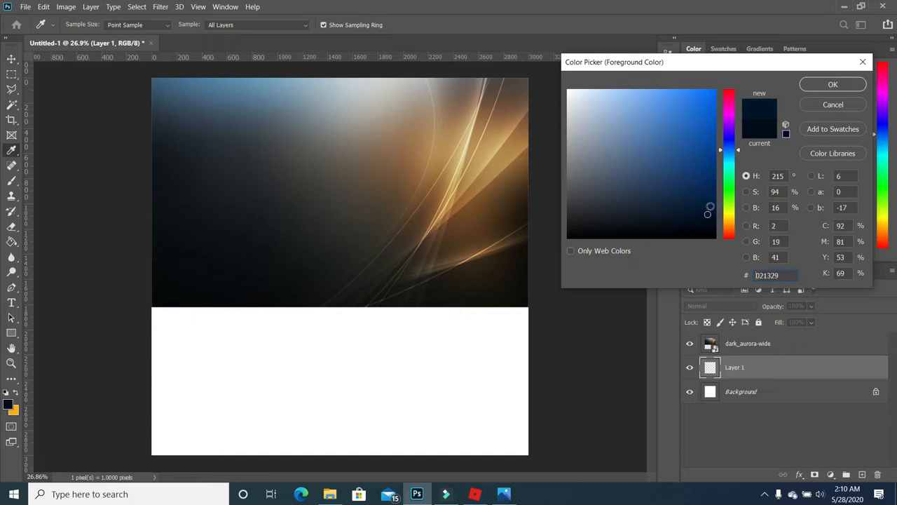
click(811, 88)
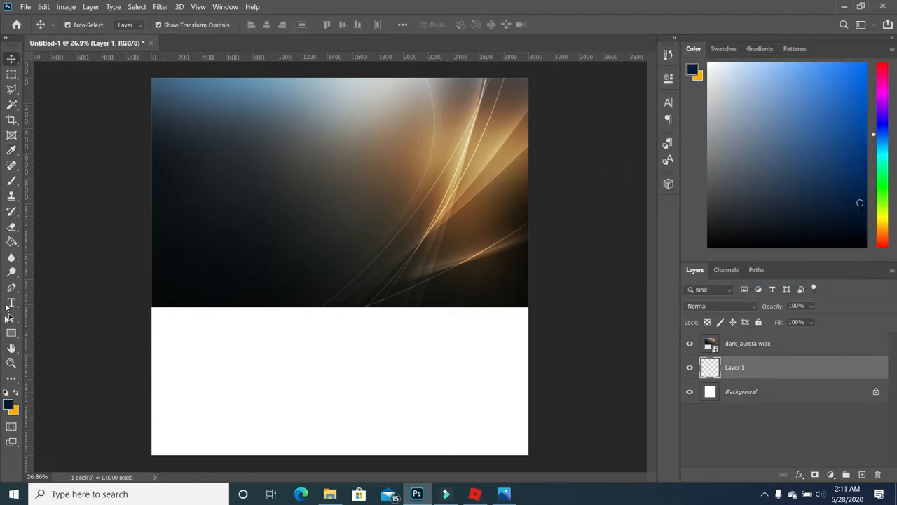
- Fill Layer 1 with dark navy #061428 using the Paint Bucket
click(11, 241)
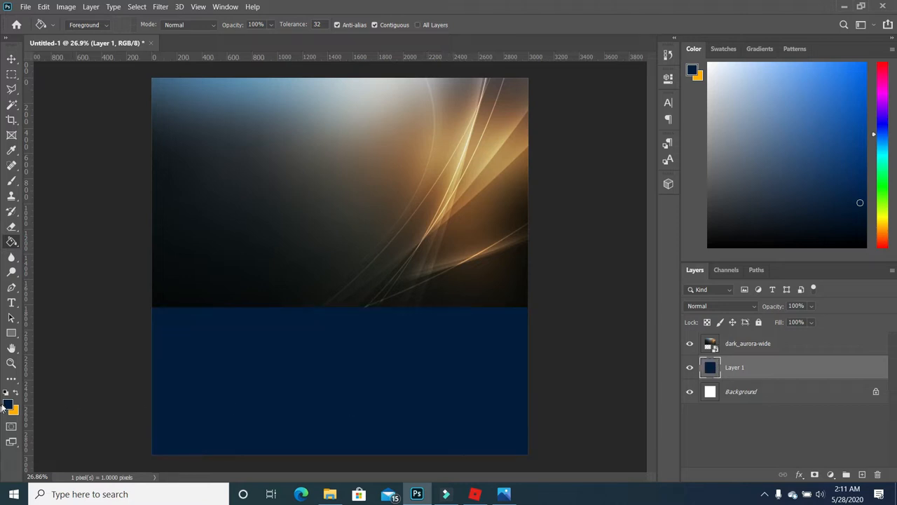
click(9, 405)
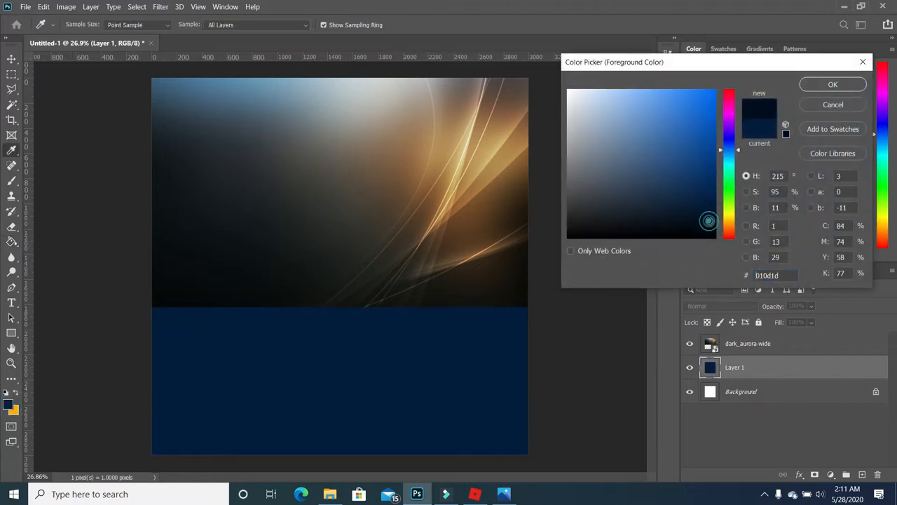
click(702, 219)
click(695, 215)
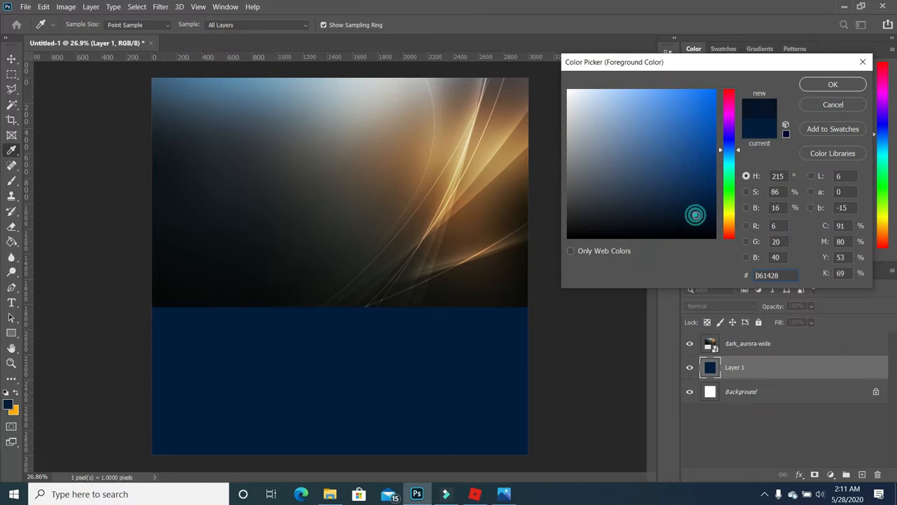
key(g)
click(833, 84)
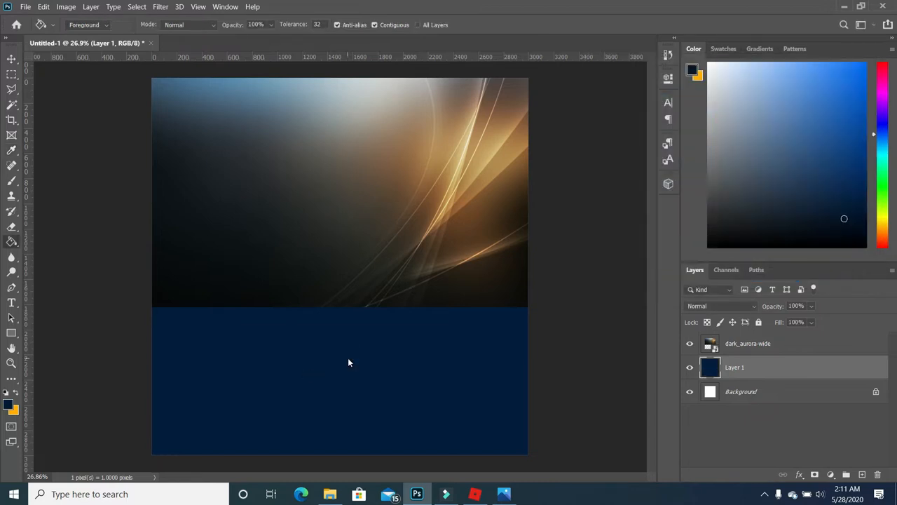
- Add a Gradient fill layer and set its left colour stop to dark blue
click(833, 476)
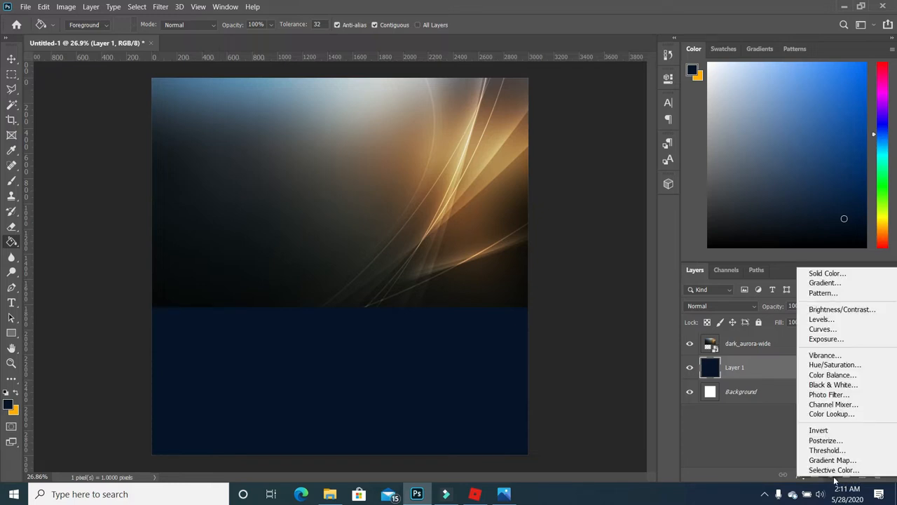
click(833, 284)
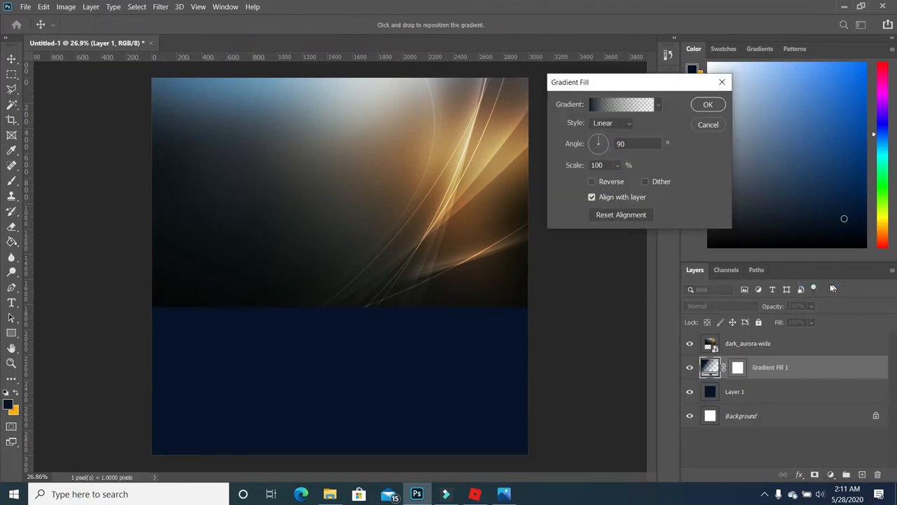
click(593, 106)
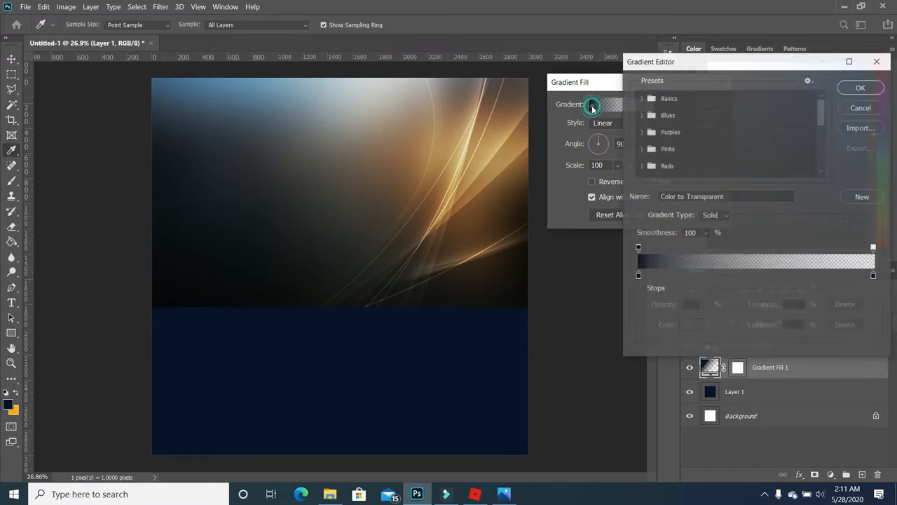
click(638, 277)
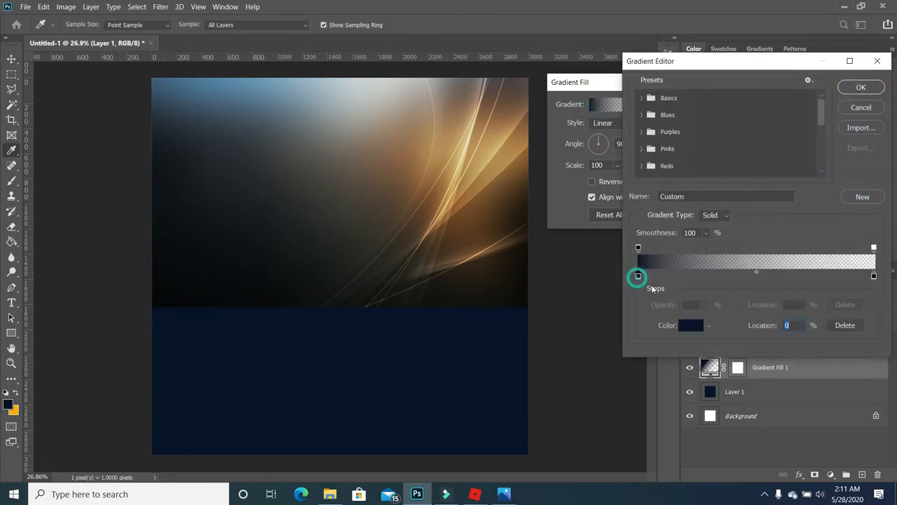
click(690, 325)
mouse_move(712, 198)
mouse_down()
mouse_move(708, 188)
mouse_move(701, 221)
mouse_up()
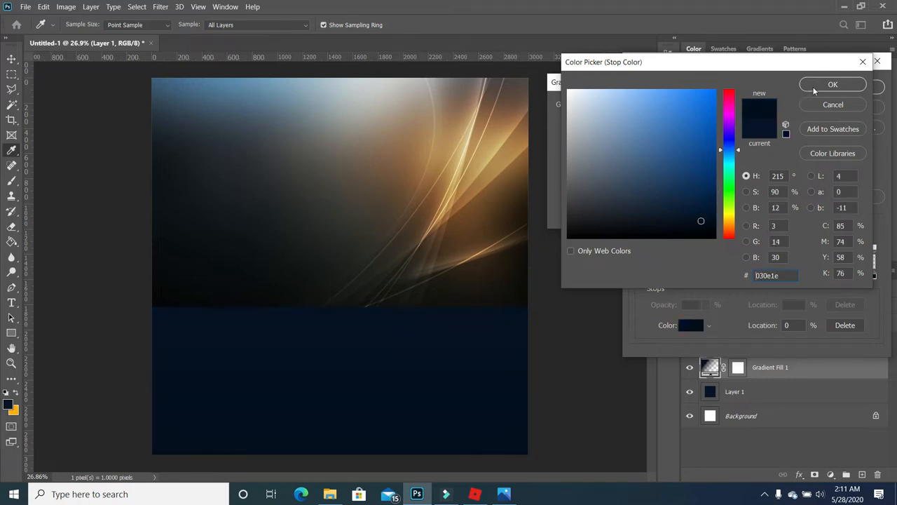
click(817, 86)
- Set the right stop to the canvas's dark navy and commit the linear 90° gradient
click(873, 276)
click(691, 326)
click(509, 378)
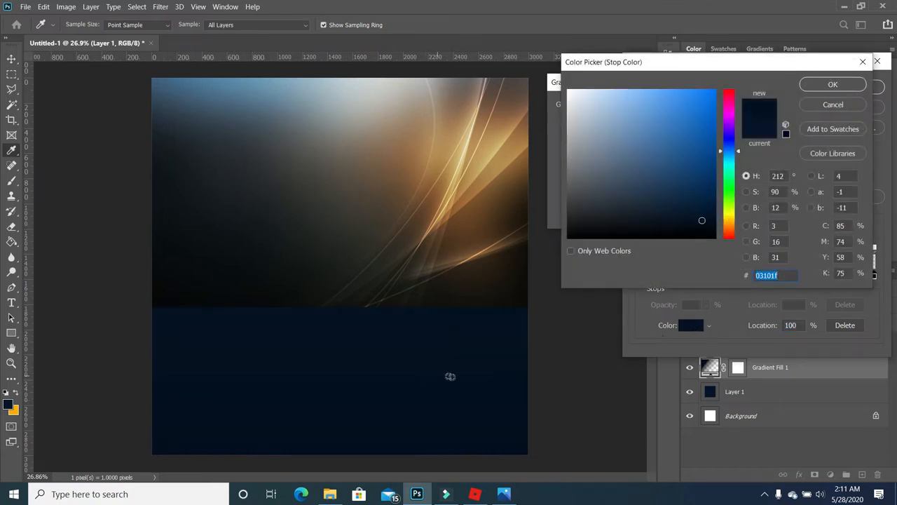
click(833, 85)
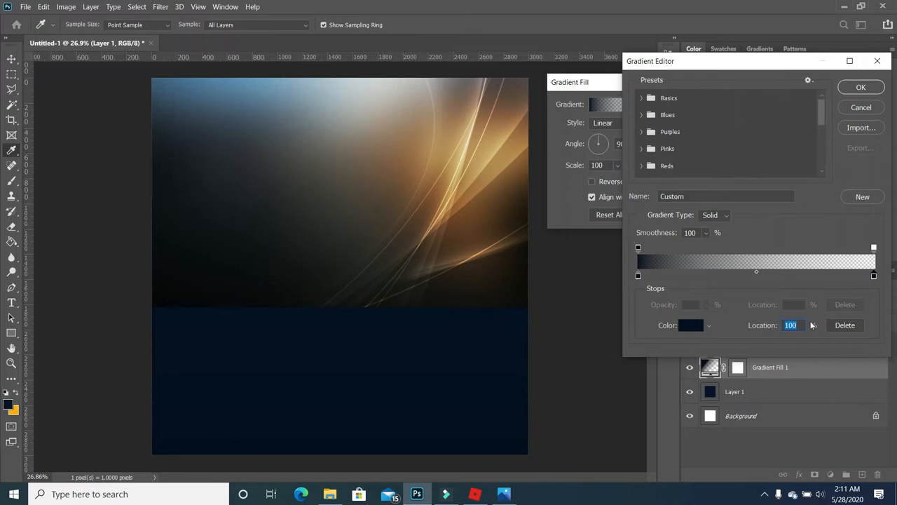
click(860, 88)
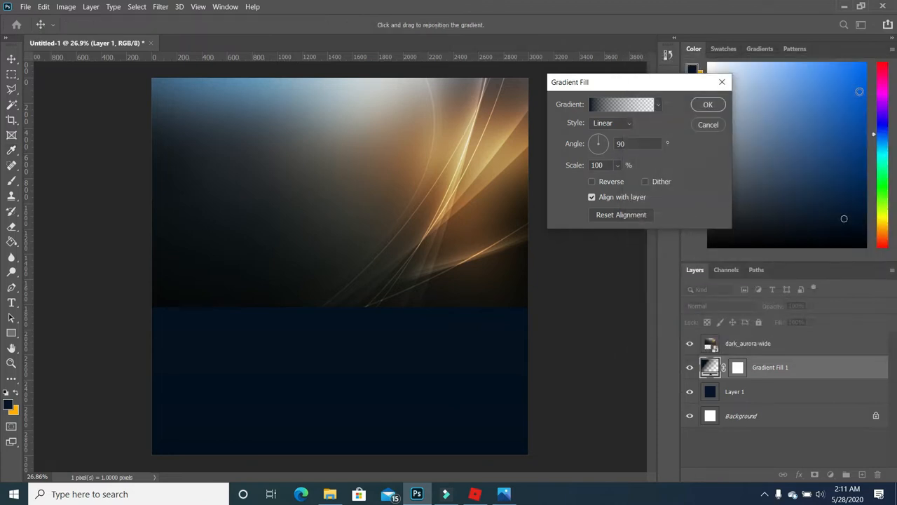
click(718, 110)
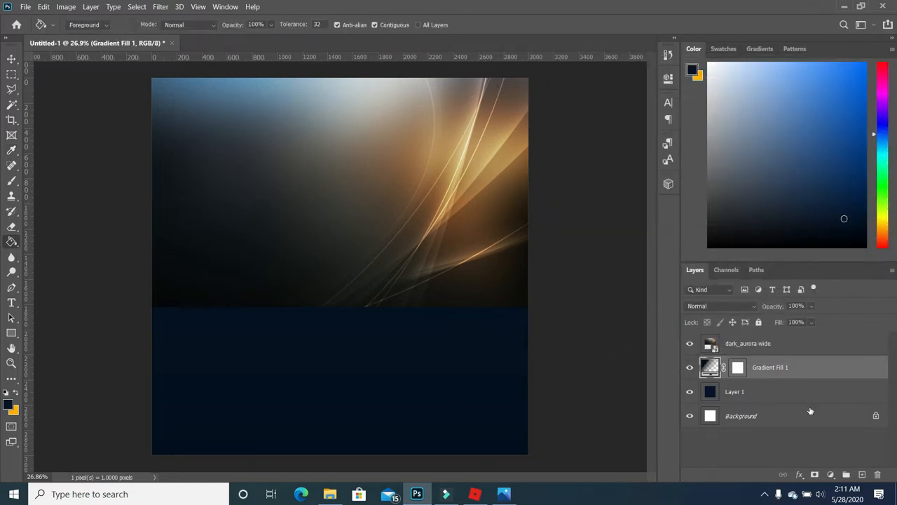
- Move dark_aurora-wide below Gradient Fill 1 and enlarge it toward the lower left
drag(764, 344, 764, 374)
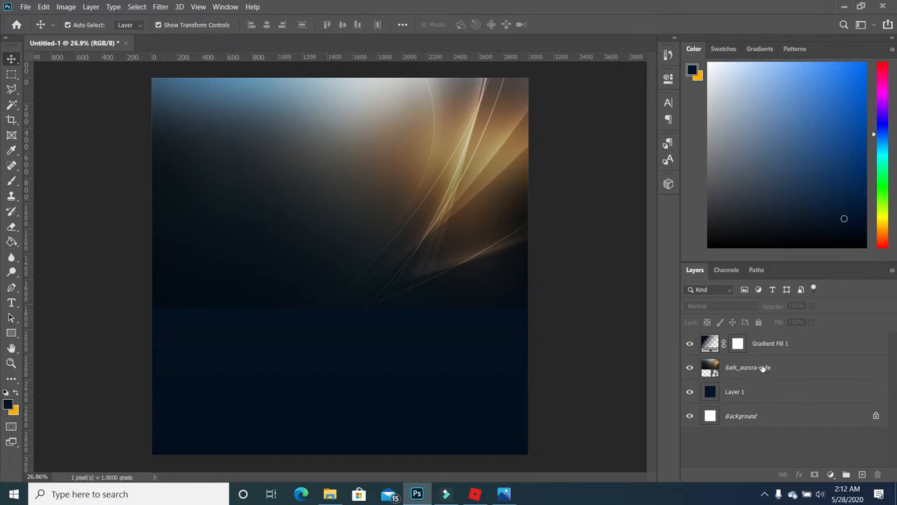
click(763, 368)
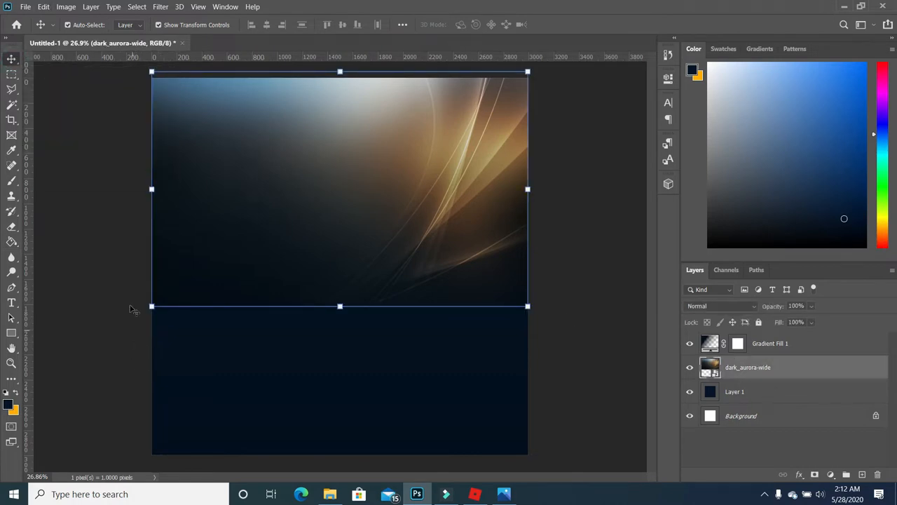
click(153, 307)
drag(153, 306, 68, 372)
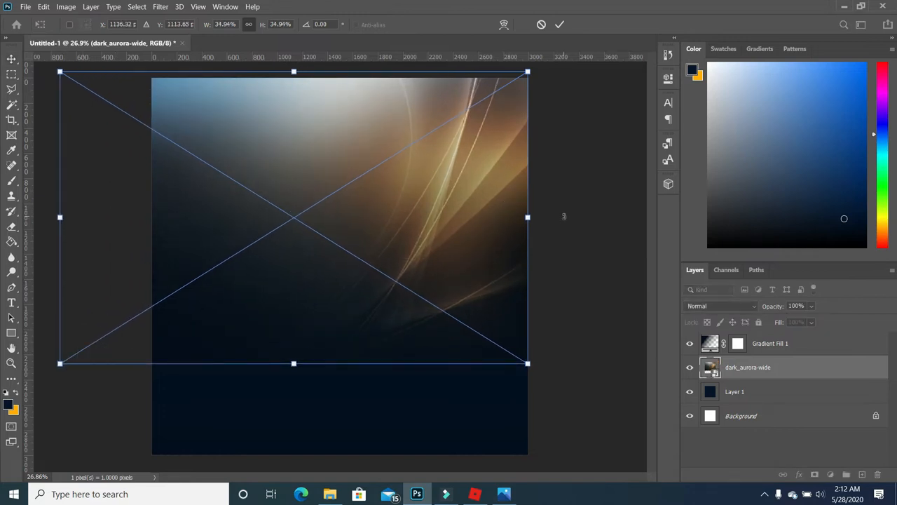
- Finish enlarging the aurora image to 36.70% and commit the transform
scroll(525, 243, down, 4)
scroll(522, 140, down, 1)
drag(449, 154, 460, 147)
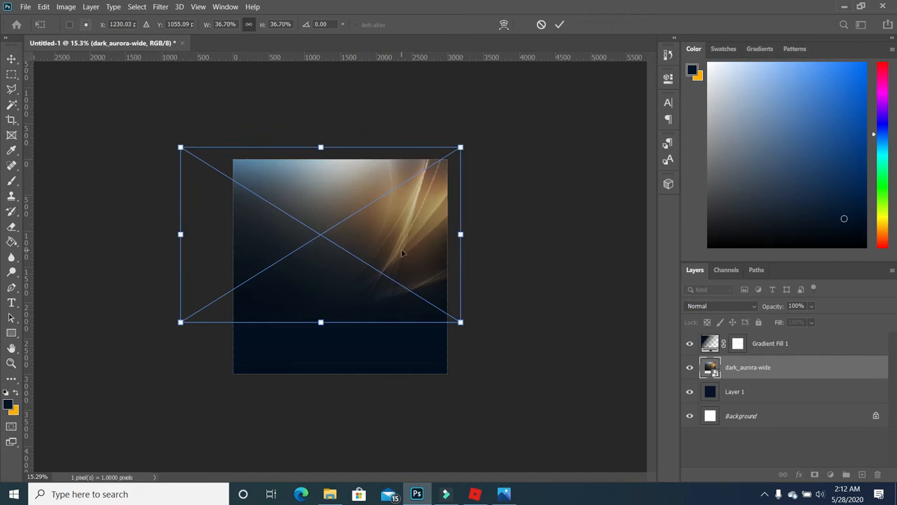
key(Return)
click(503, 296)
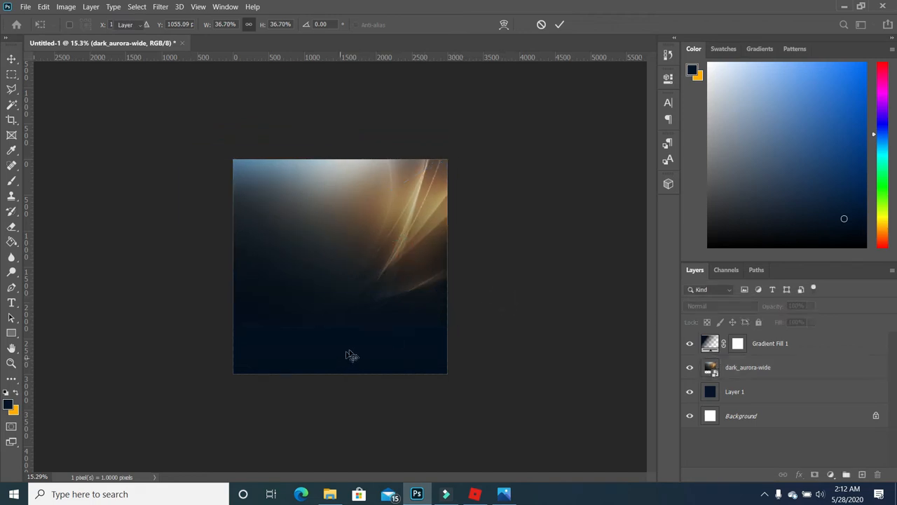
scroll(324, 318, up, 2)
scroll(384, 321, down, 1)
ctrl+click(411, 304)
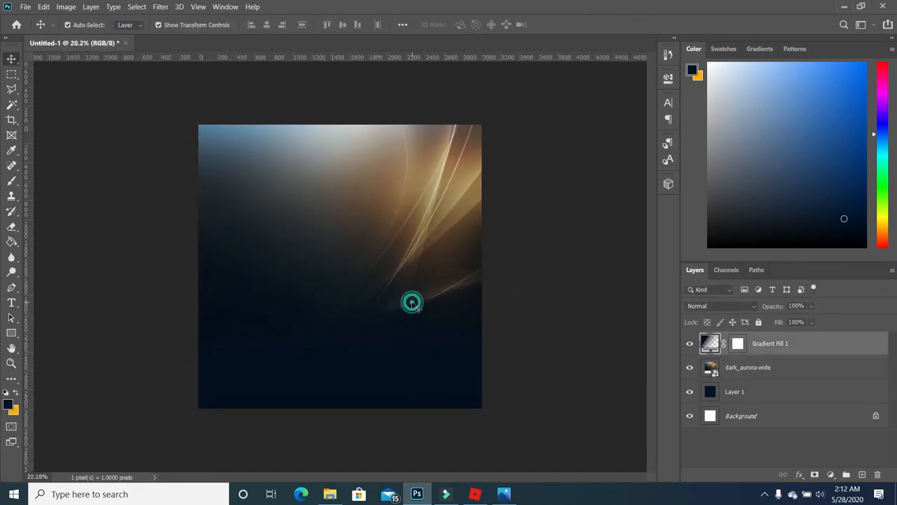
- Rasterize dark_aurora-wide and softly erase its bottom edge and top-left corner with a 2165-px eraser
click(11, 226)
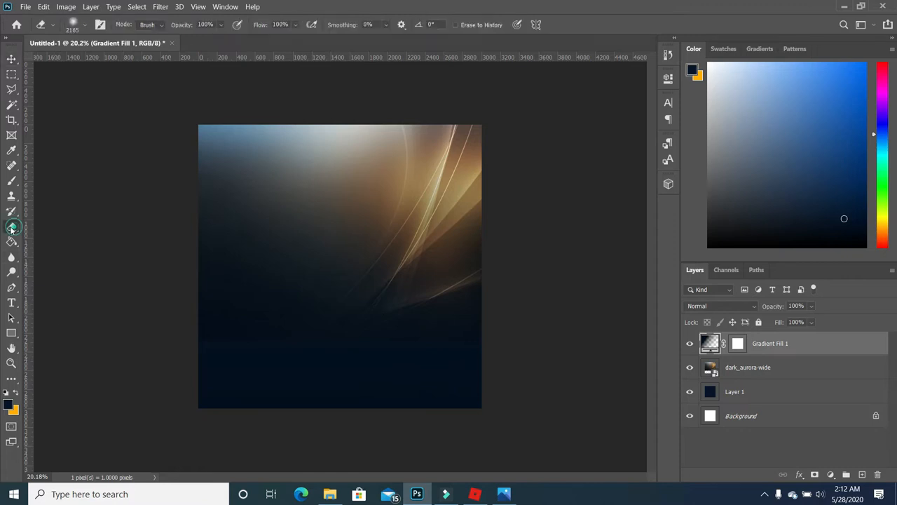
click(394, 435)
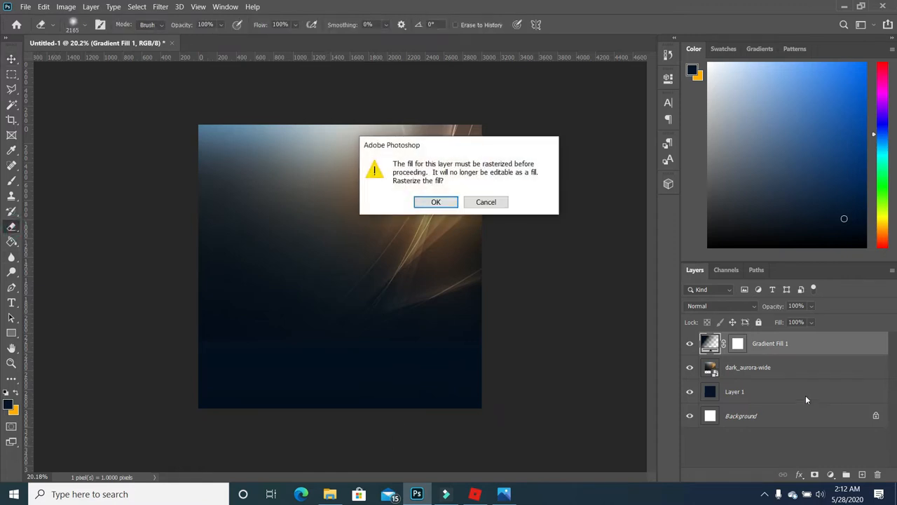
click(488, 203)
click(759, 369)
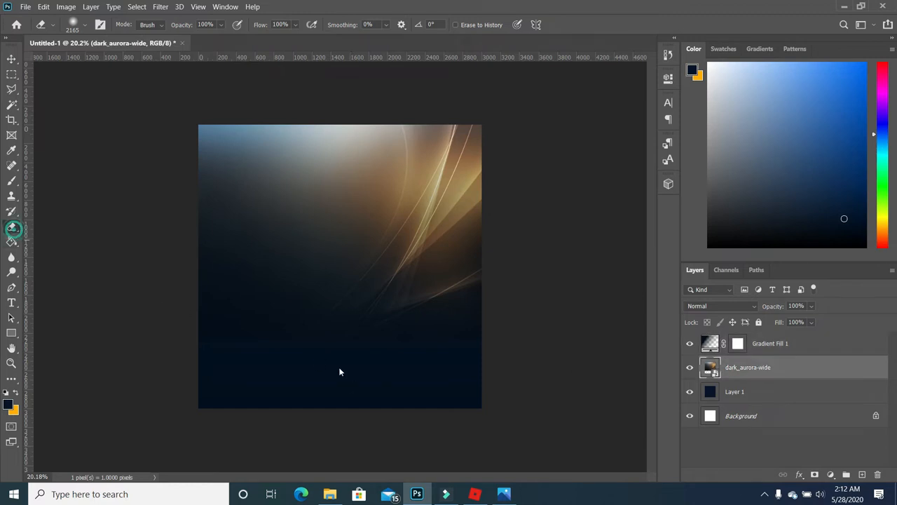
click(412, 344)
click(454, 202)
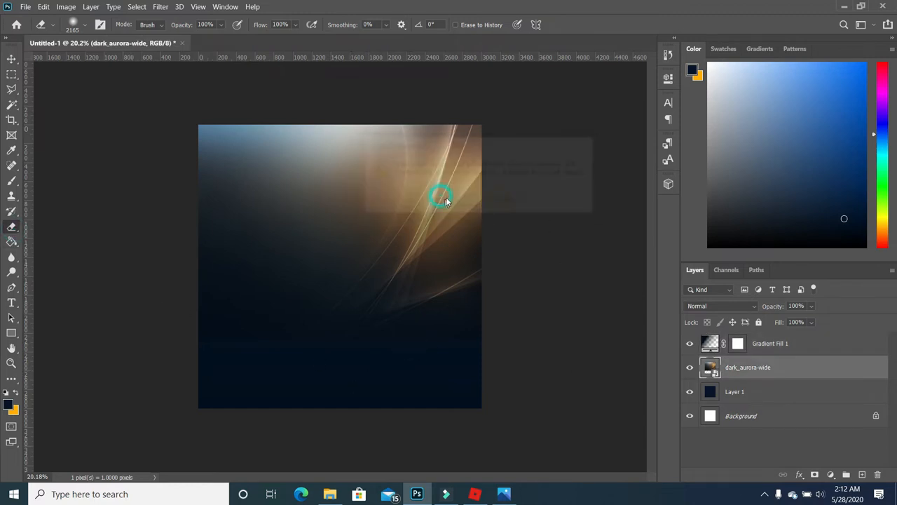
mouse_move(319, 391)
mouse_down()
mouse_move(147, 397)
mouse_move(190, 383)
mouse_move(183, 382)
mouse_up()
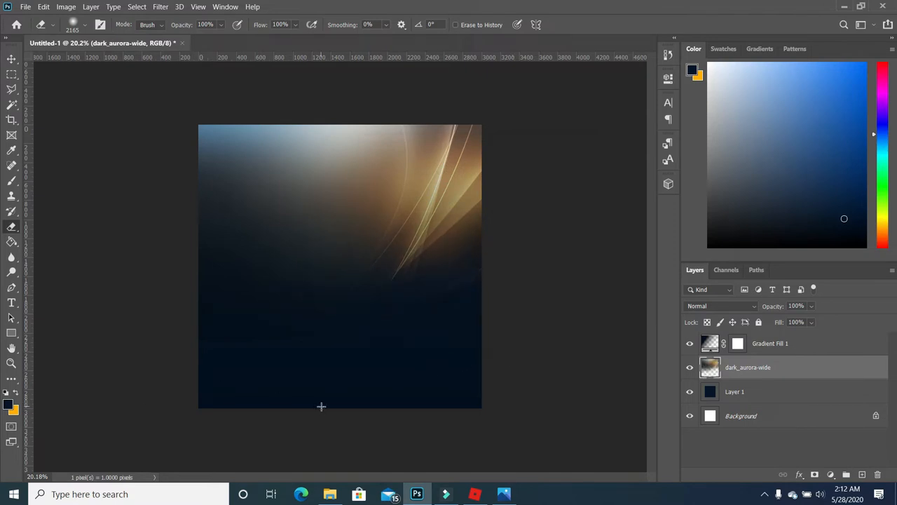
key(ctrl+z)
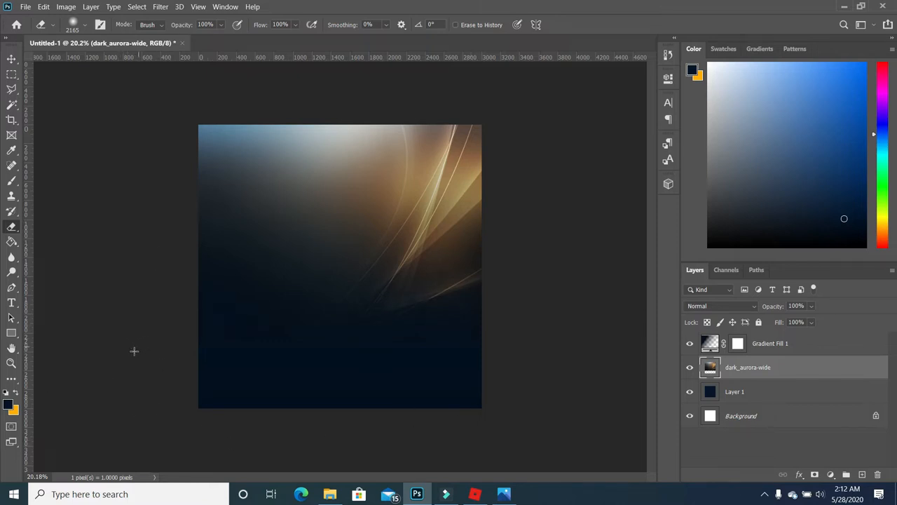
click(119, 131)
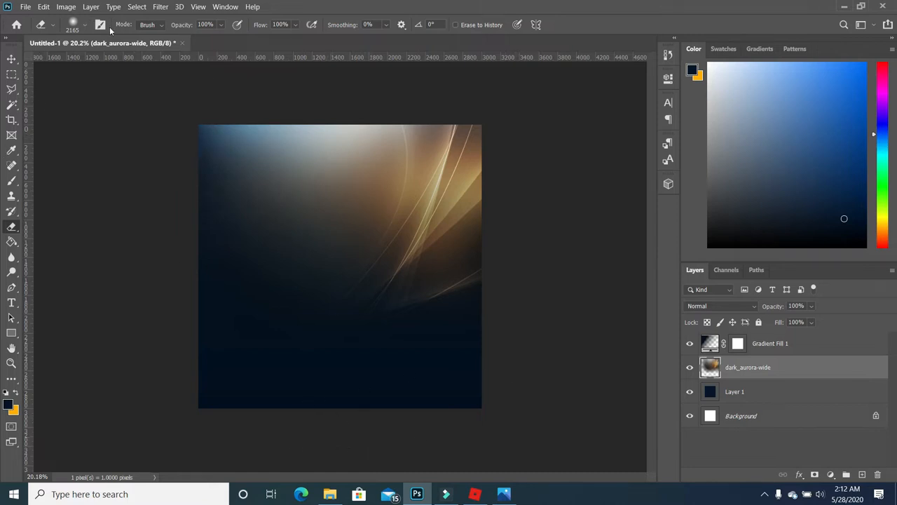
click(66, 7)
- Apply Hue/Saturation to the aurora layer with Hue -90 and Saturation +26
mouse_move(73, 36)
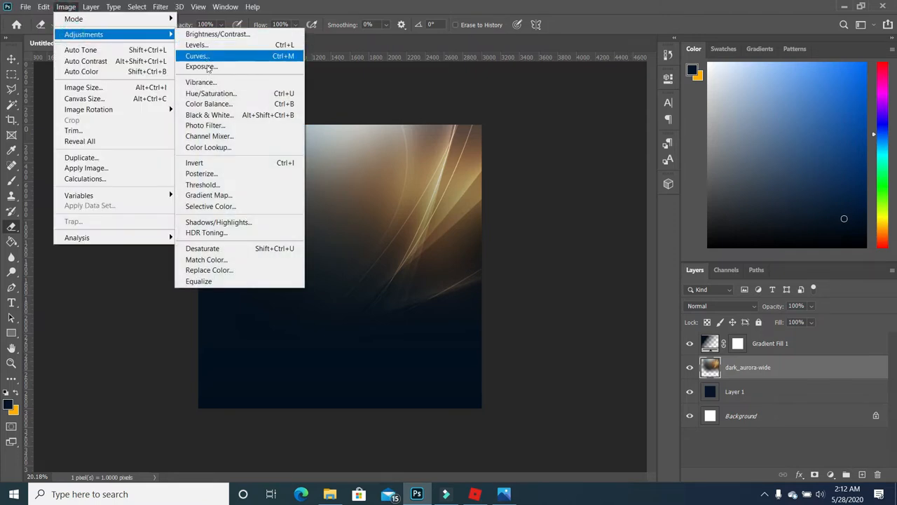
click(207, 94)
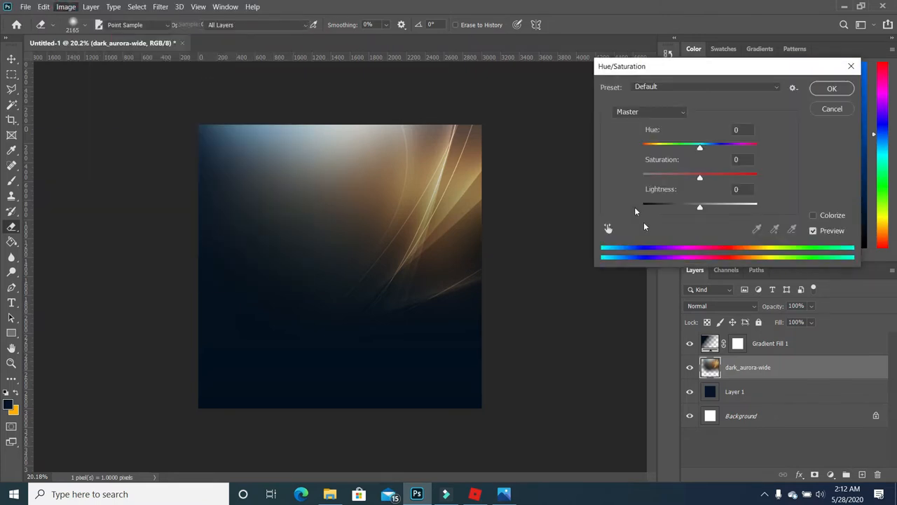
drag(698, 147, 664, 149)
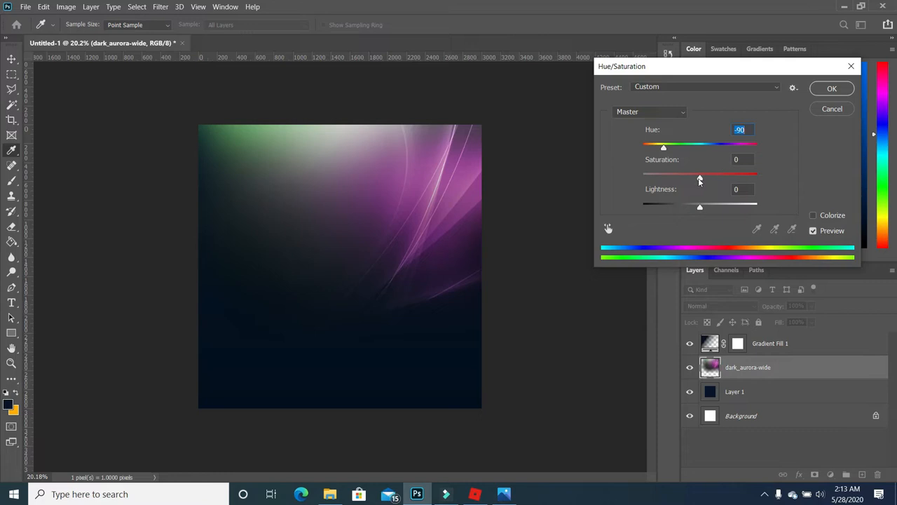
drag(699, 181, 714, 179)
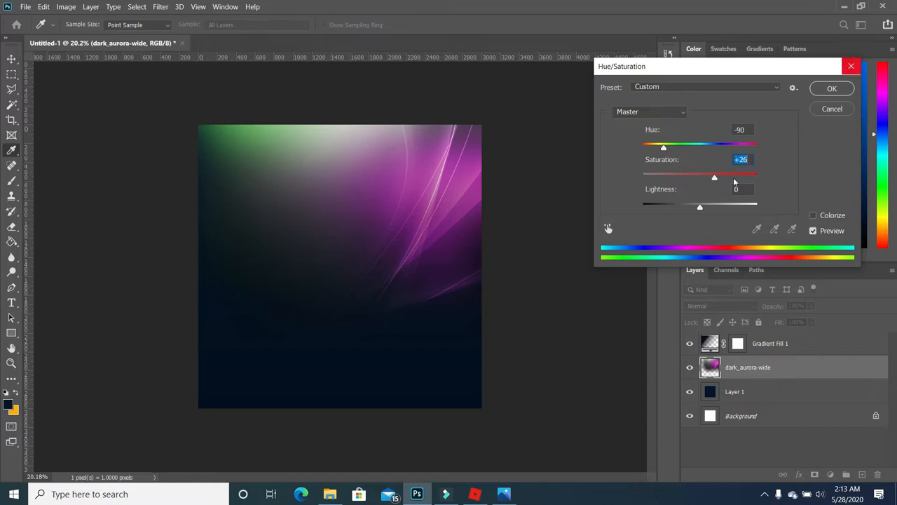
click(832, 88)
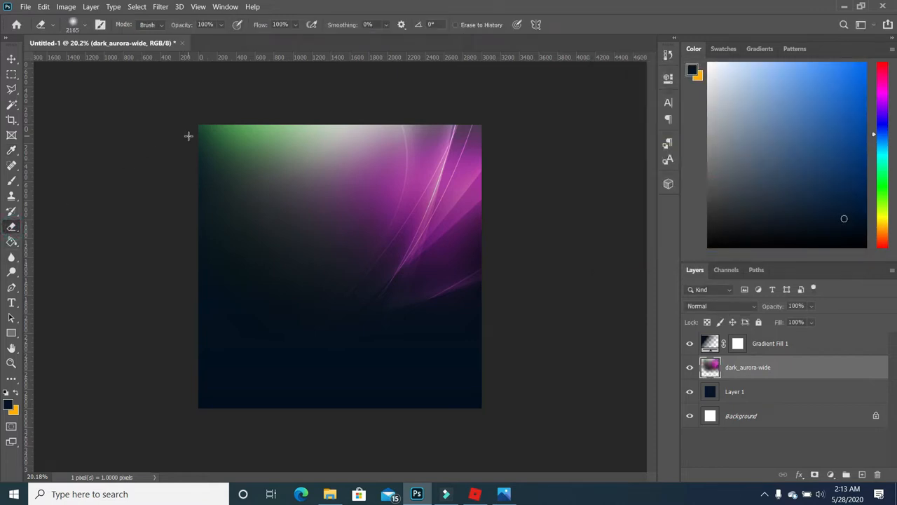
- Erase the green and whitish glow along the aurora image's top-left and top edge
click(181, 109)
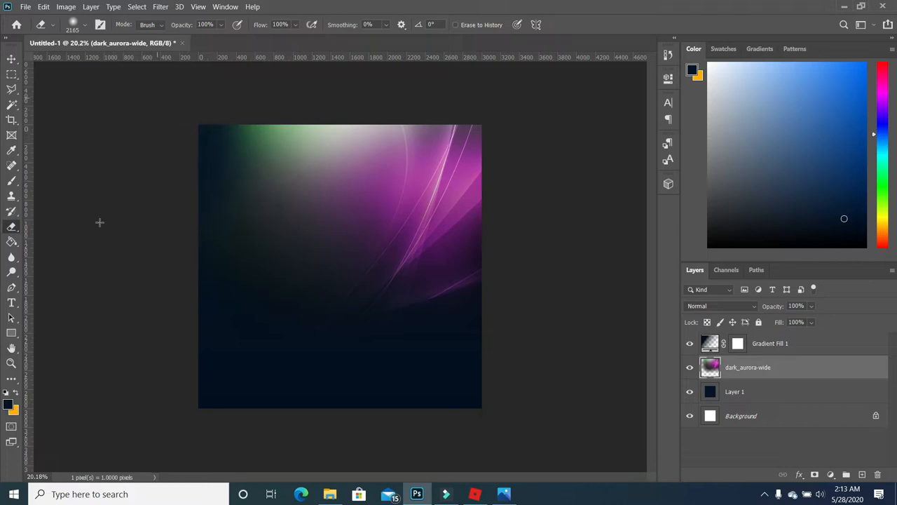
click(203, 96)
mouse_move(197, 88)
mouse_down()
mouse_move(242, 102)
mouse_move(51, 249)
mouse_up()
click(284, 75)
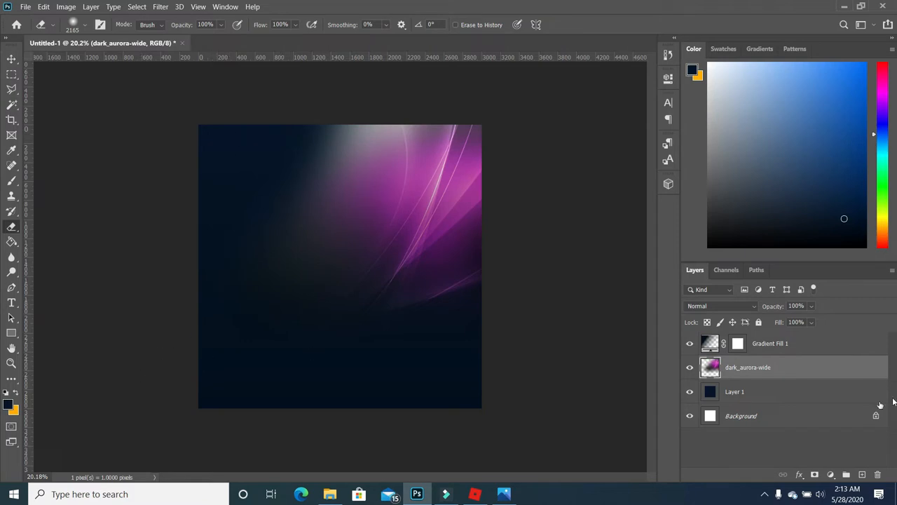
- Erase Layer 1's upper-left corner so white shows through, then zoom in
click(750, 394)
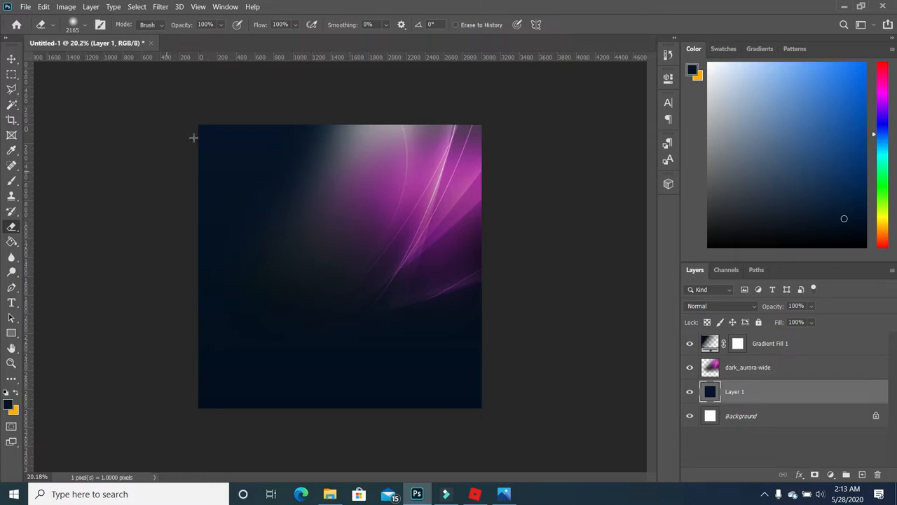
click(196, 96)
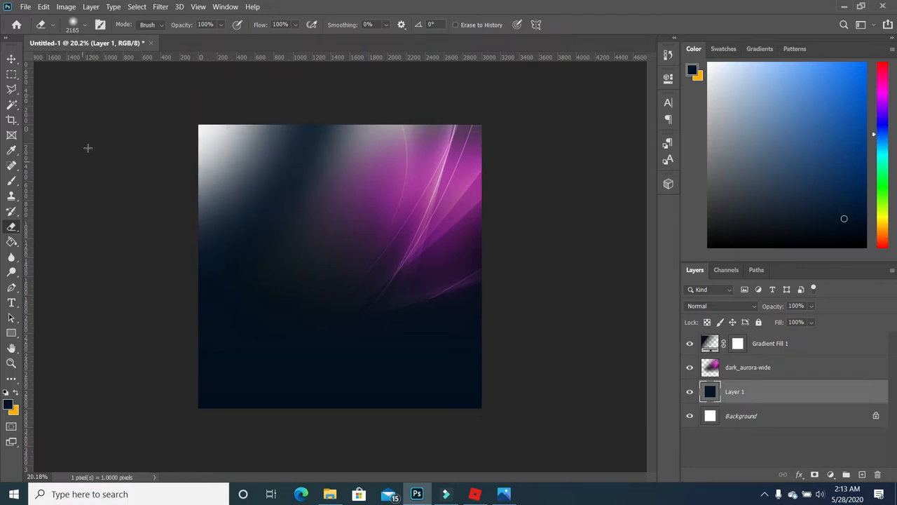
click(184, 74)
click(237, 74)
mouse_move(238, 73)
mouse_down()
mouse_move(156, 149)
mouse_move(71, 196)
mouse_up()
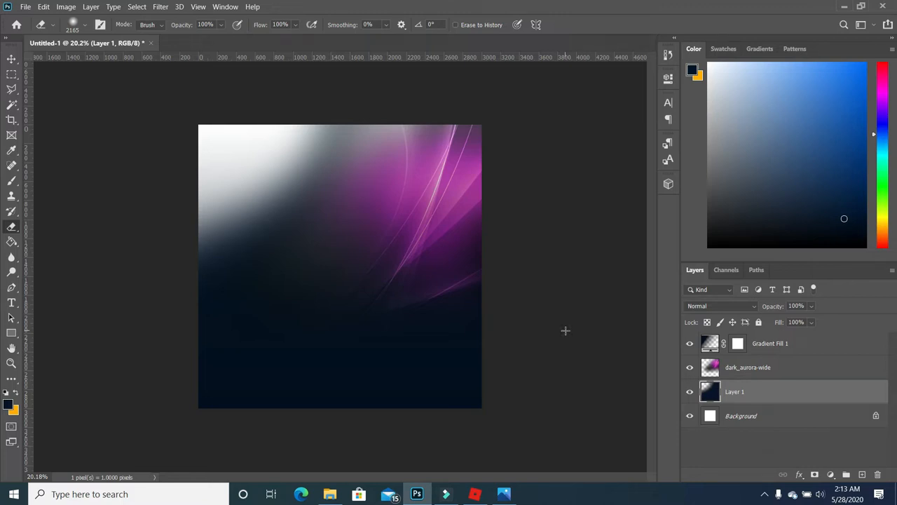
key(ctrl+plus)
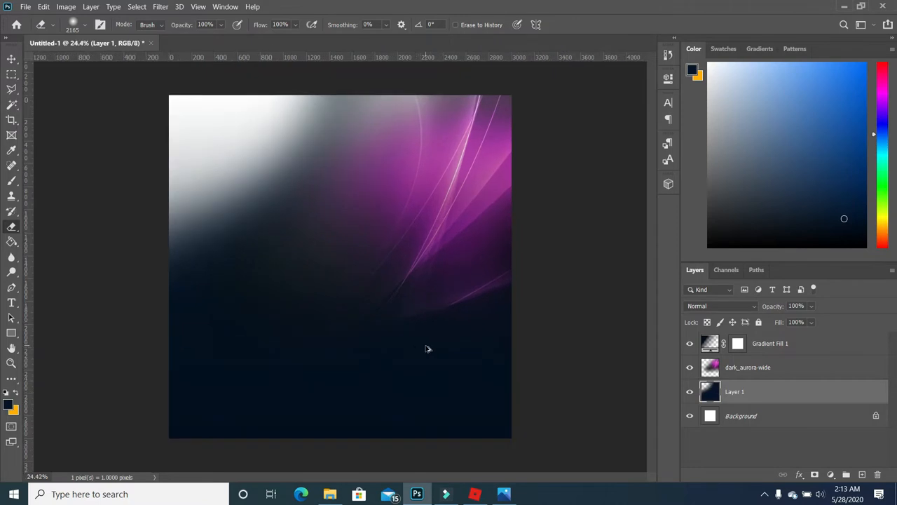
scroll(429, 349, up, 1)
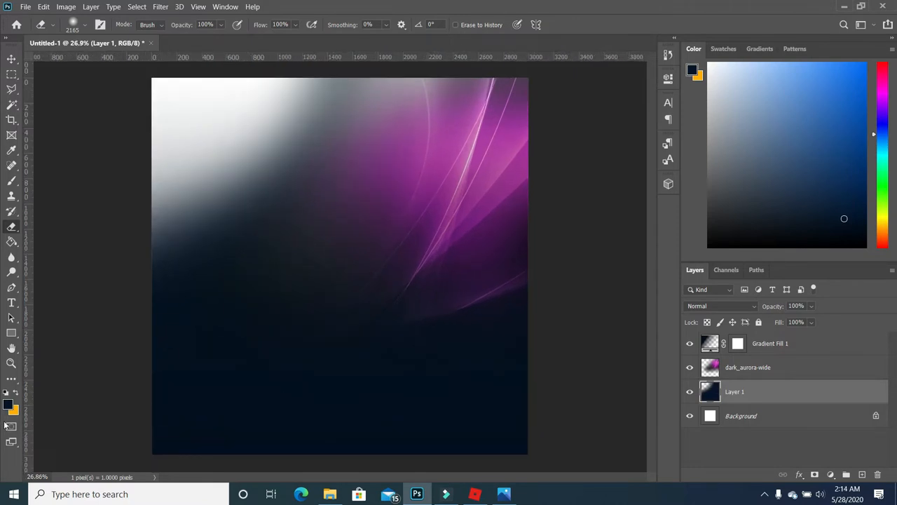
click(6, 395)
- With a white foreground, start a 72 pt Baskerville Old Face text layer left of centre
click(17, 393)
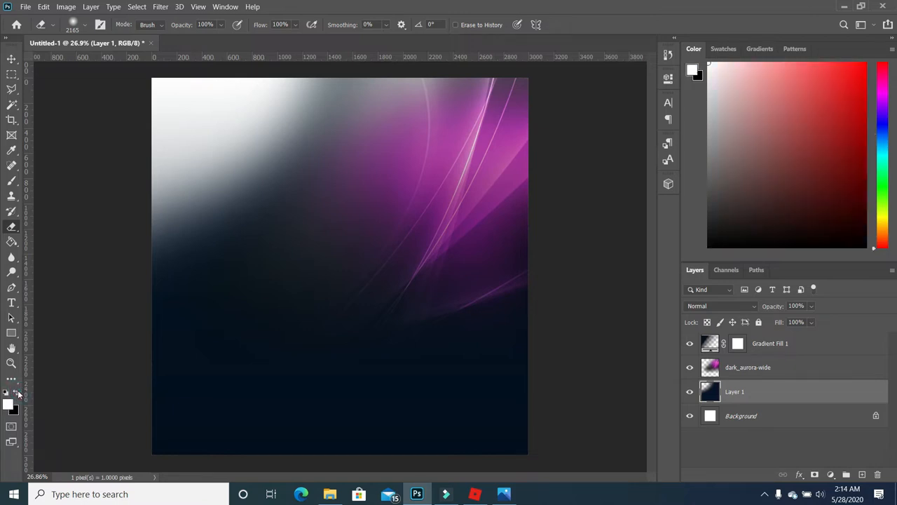
click(11, 303)
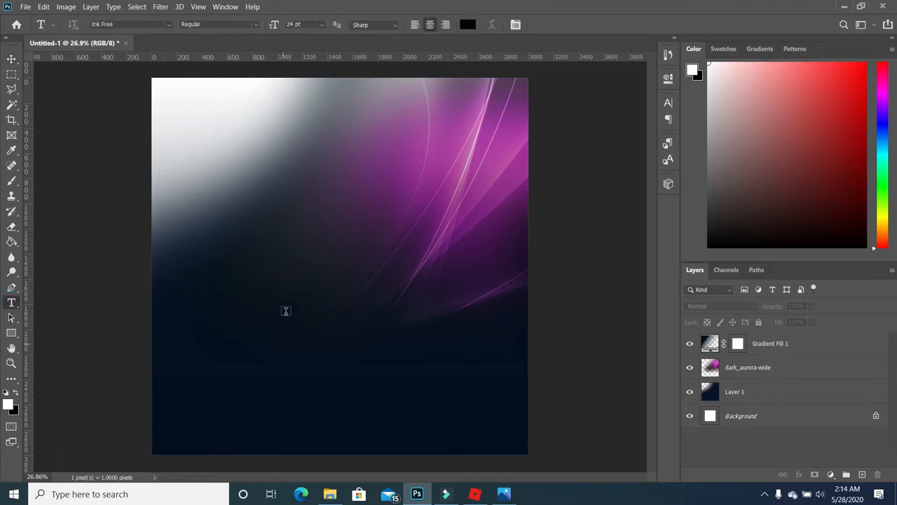
click(322, 25)
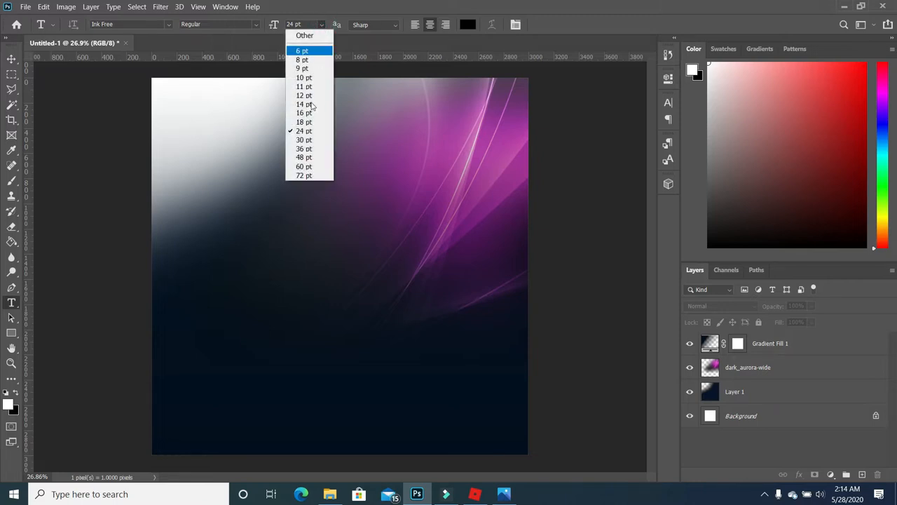
click(304, 175)
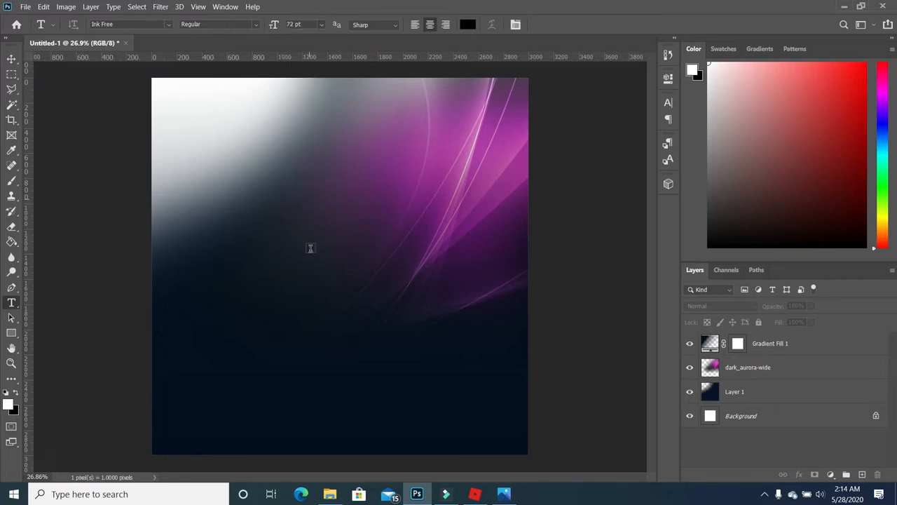
click(169, 25)
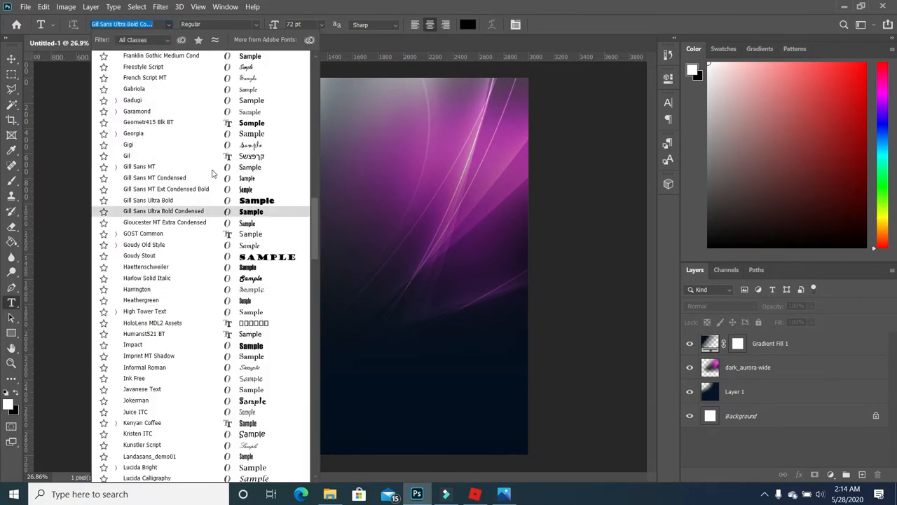
drag(315, 210, 316, 70)
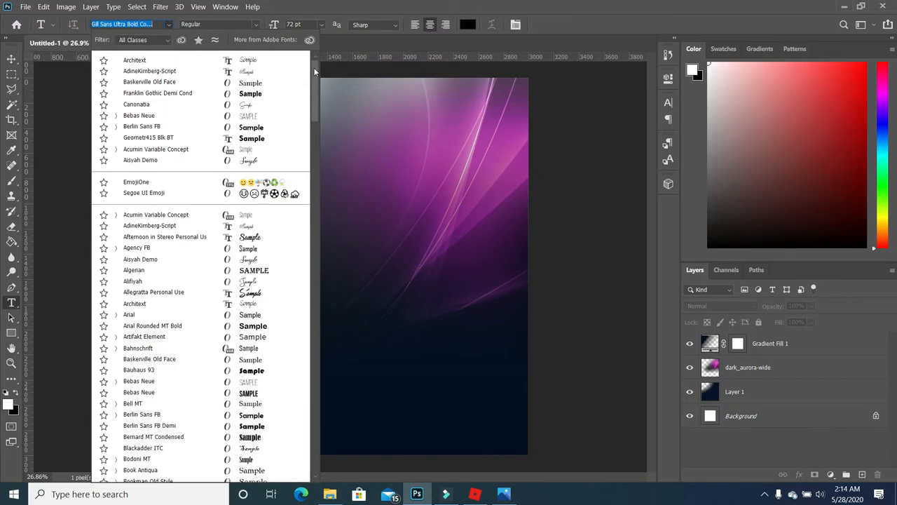
click(153, 359)
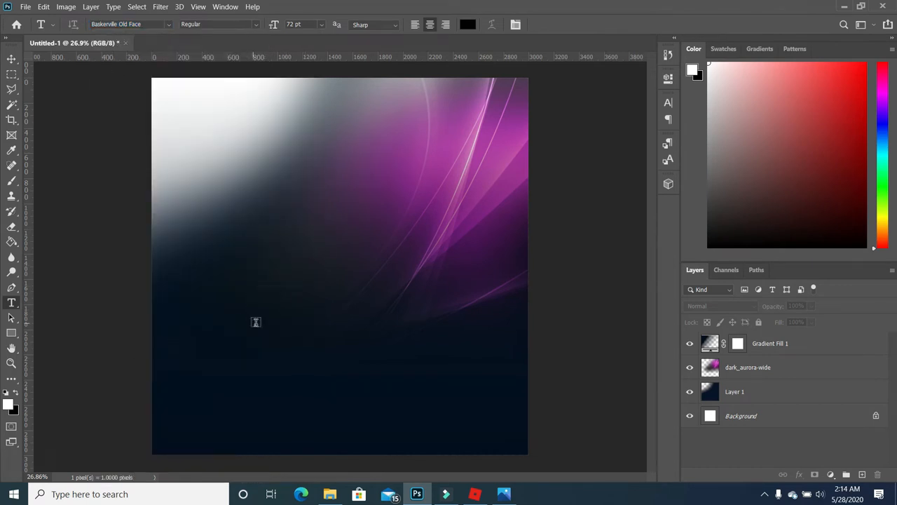
click(256, 321)
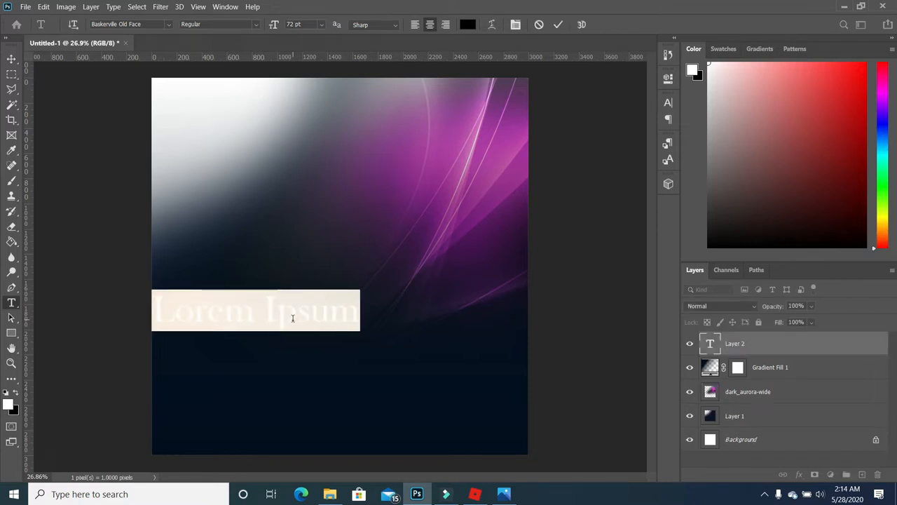
- Type the white letter J and set its size to 470 pt
text(I)
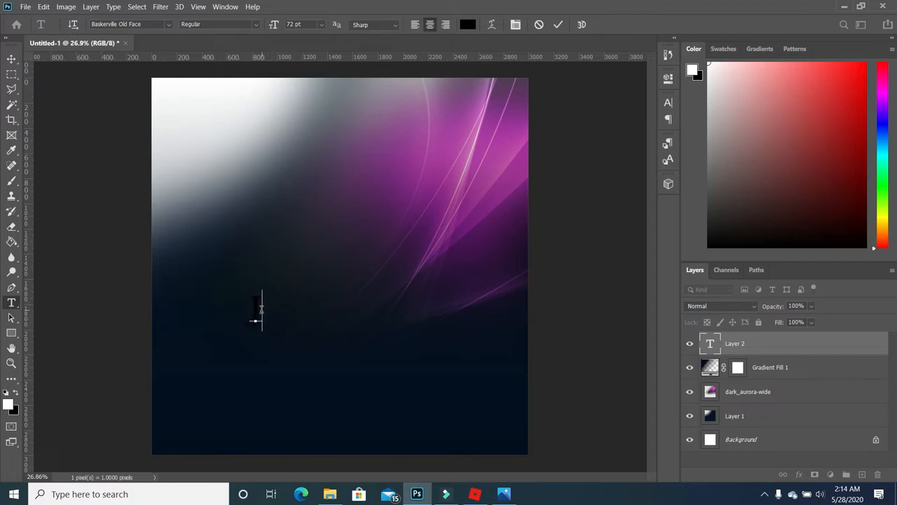
double_click(262, 310)
click(14, 393)
click(16, 392)
click(124, 364)
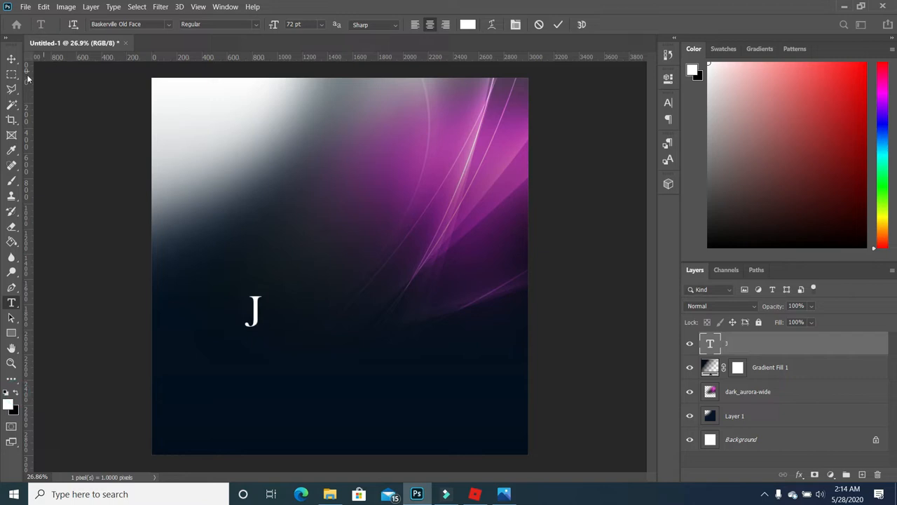
click(11, 58)
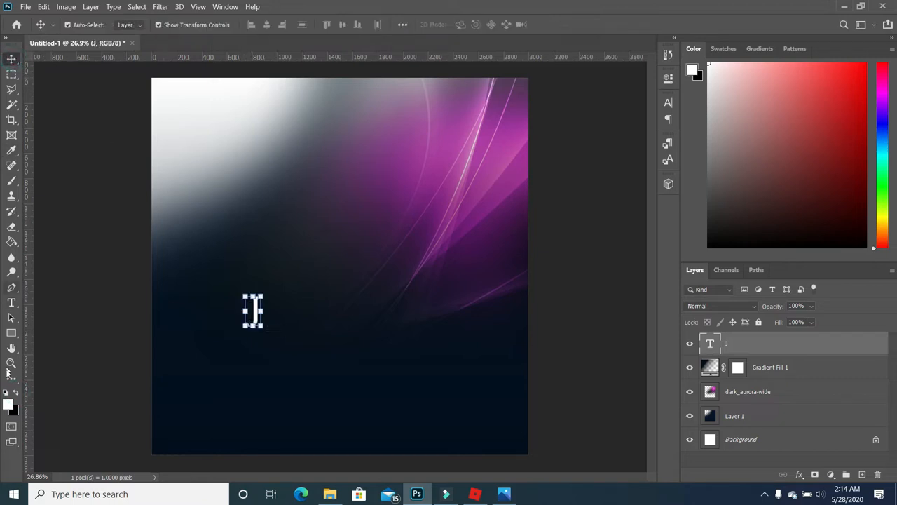
click(12, 302)
drag(258, 315, 222, 320)
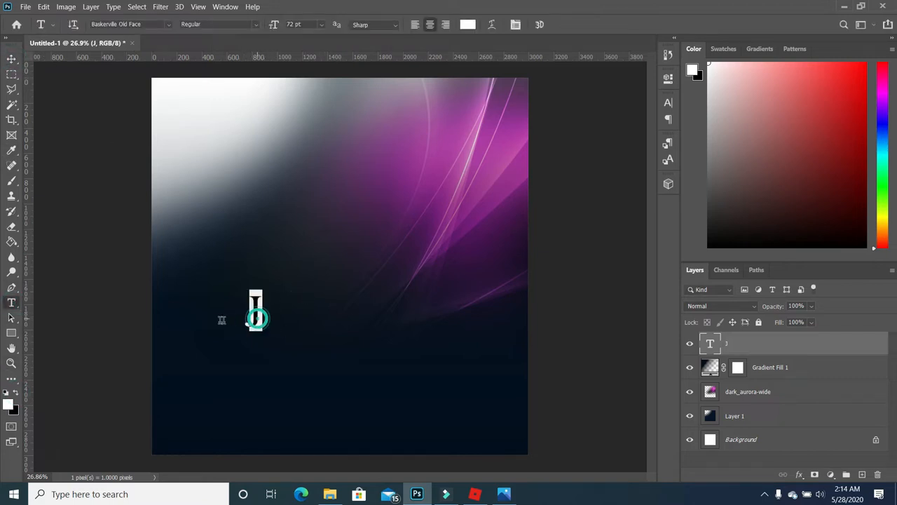
click(305, 25)
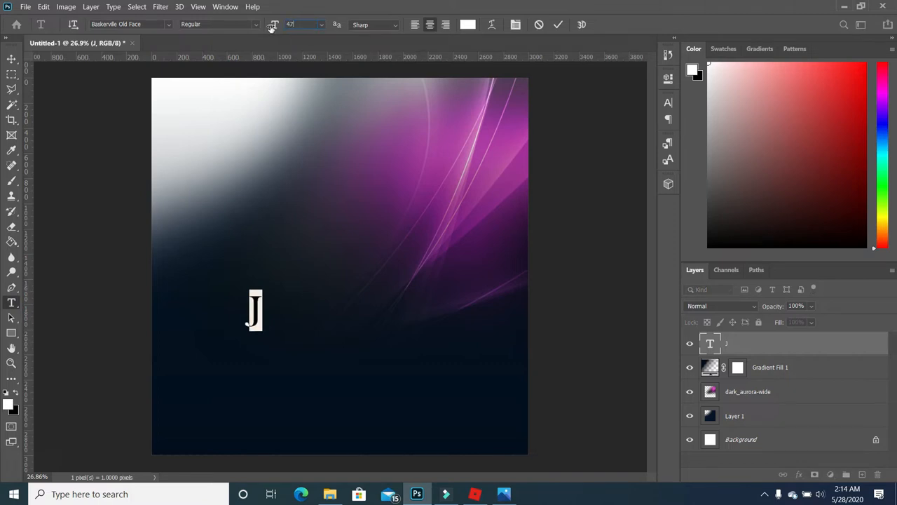
key(Return)
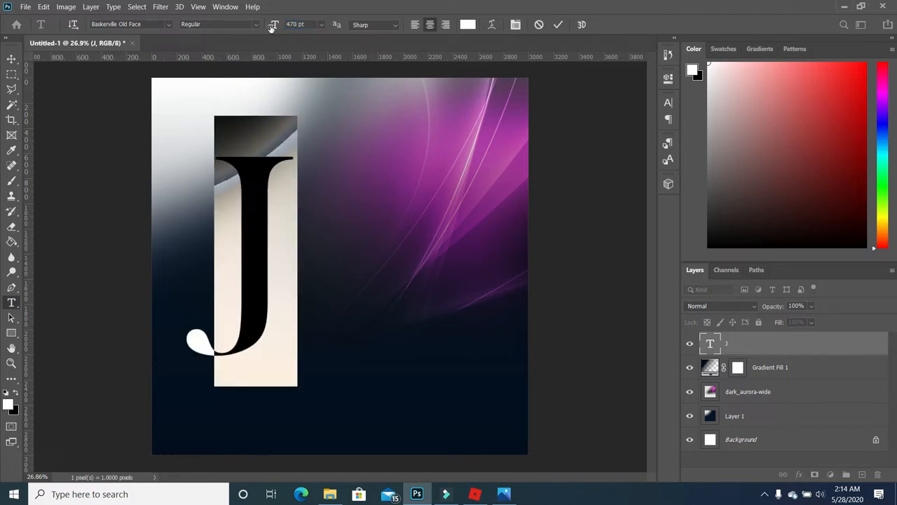
click(12, 58)
- Move the J lower and enlarge it to 501.97 pt
drag(260, 241, 249, 333)
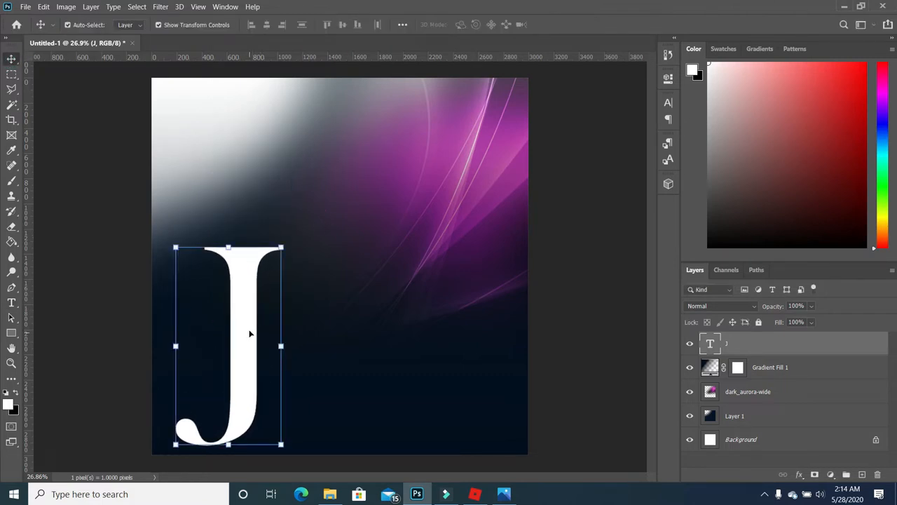
drag(283, 248, 308, 198)
drag(240, 283, 255, 281)
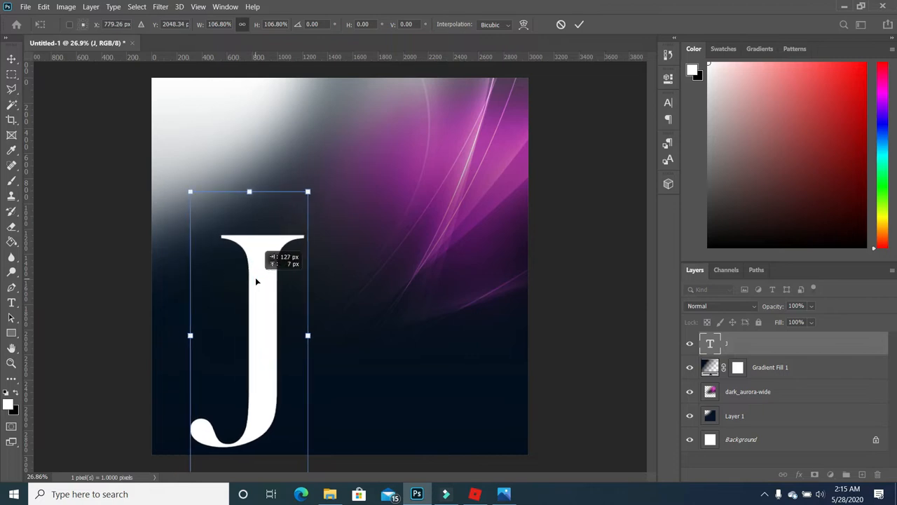
click(558, 327)
- Duplicate the J layer and move the copy to the right of the original
click(266, 361)
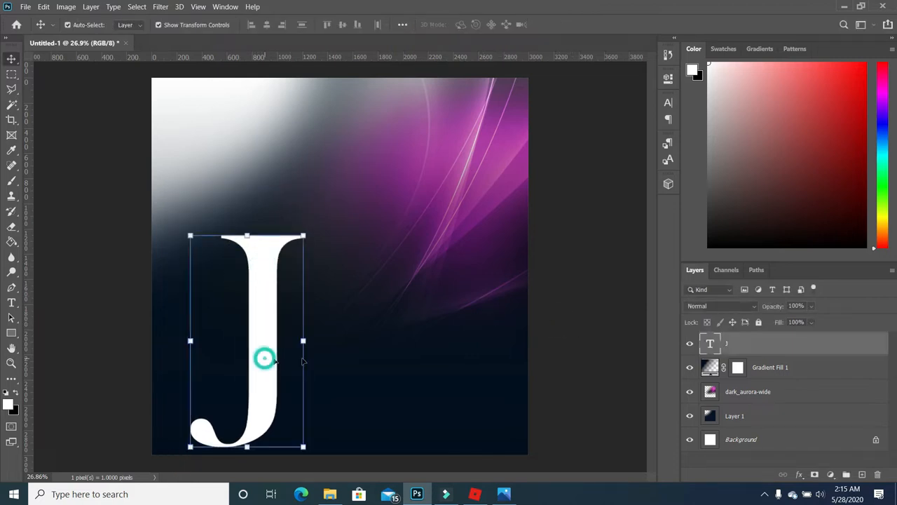
drag(767, 344, 862, 474)
drag(267, 344, 366, 340)
- Retype the J copy as 'o' and move it to overlap the J
click(11, 303)
drag(386, 356, 309, 349)
text(o)
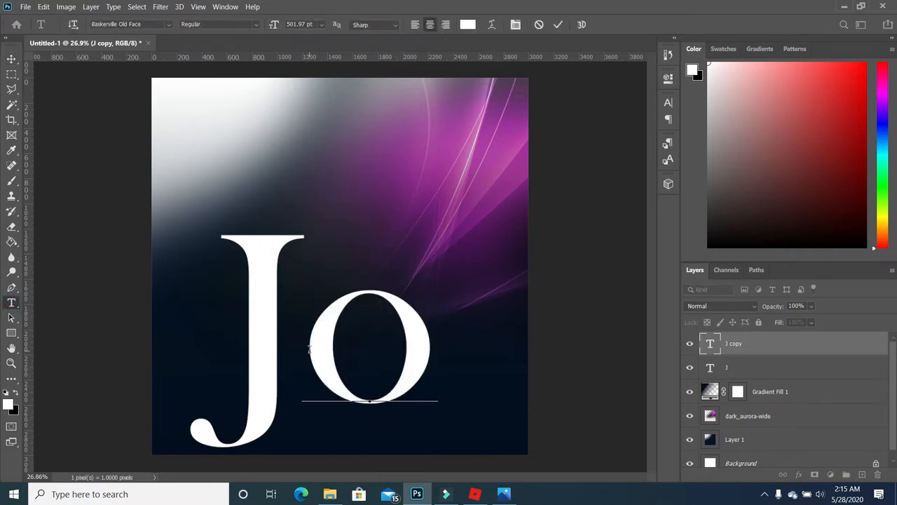
key(ctrl+Return)
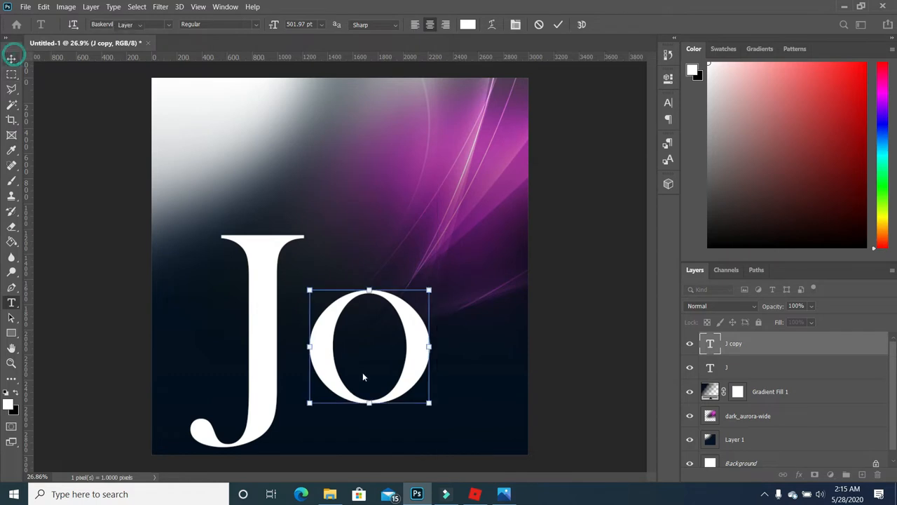
drag(413, 372, 334, 348)
click(364, 311)
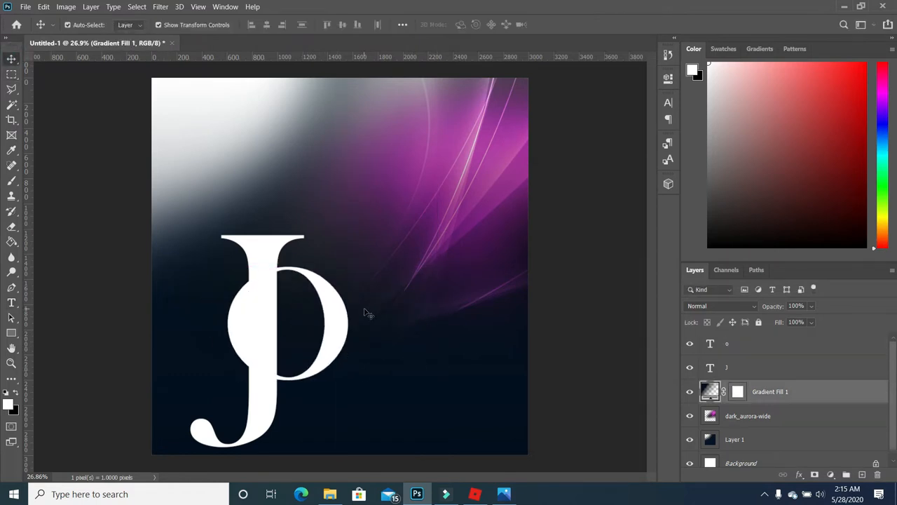
- Duplicate the o, retype it as 'i' beside the o, and place a spare i copy above right
click(344, 340)
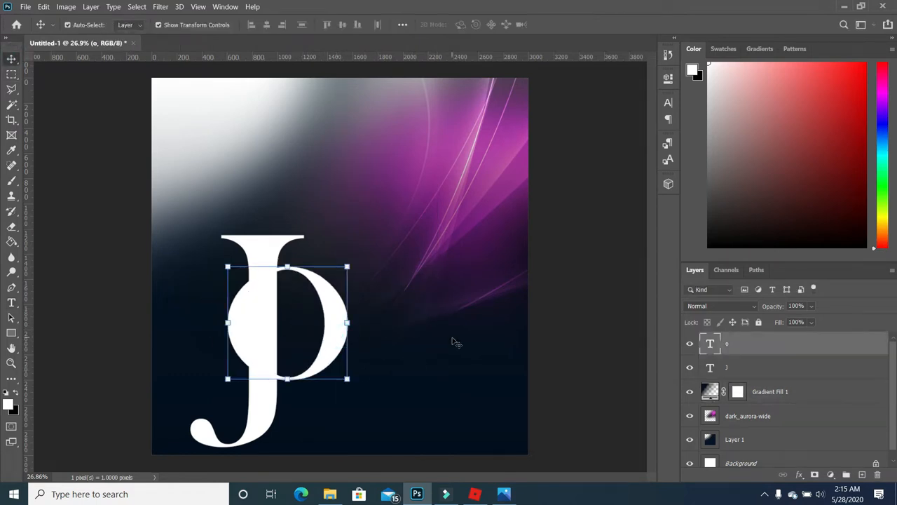
drag(815, 349, 862, 473)
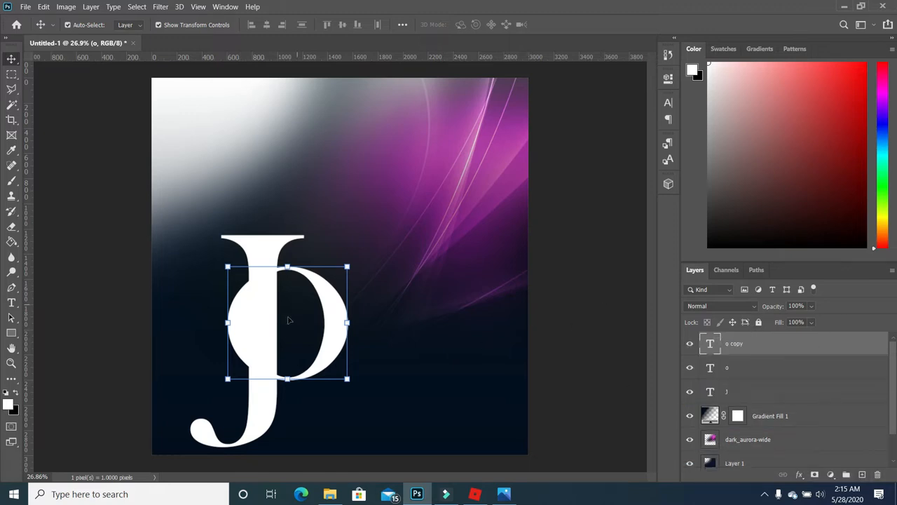
drag(339, 313, 444, 225)
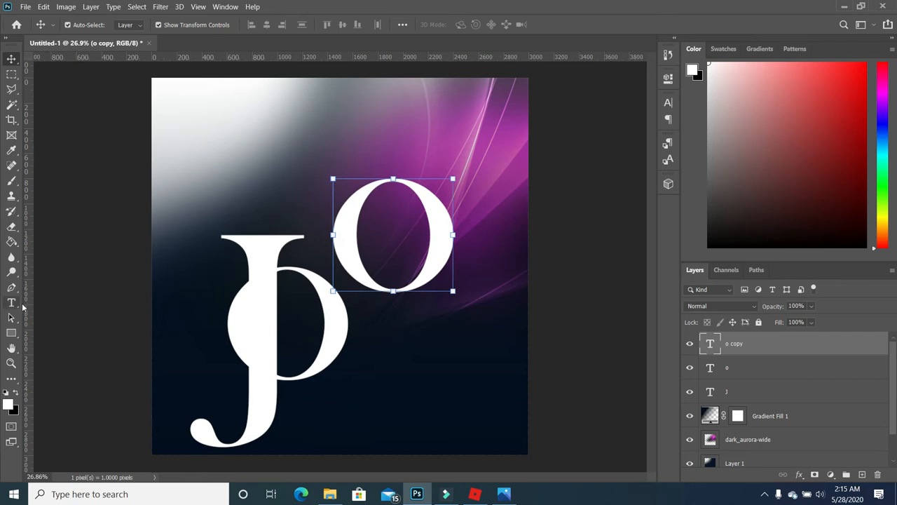
click(11, 303)
click(450, 262)
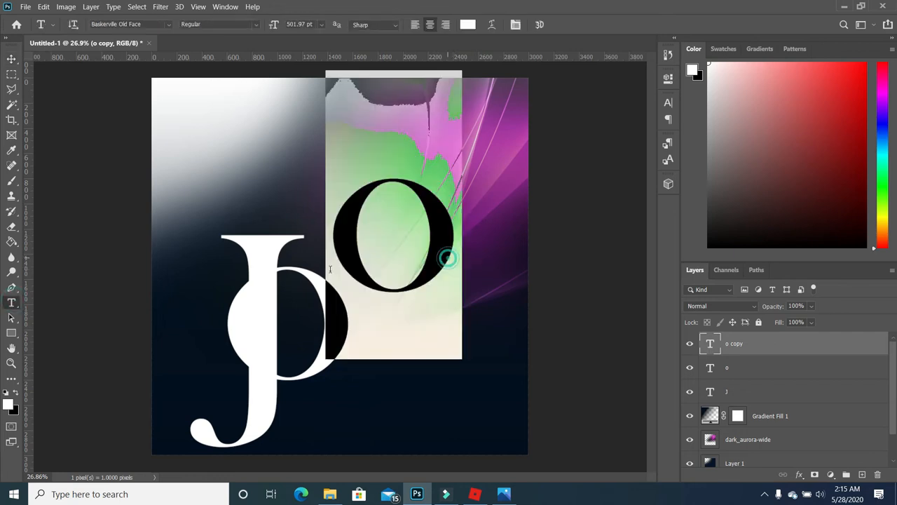
key(BackSpace)
text(i)
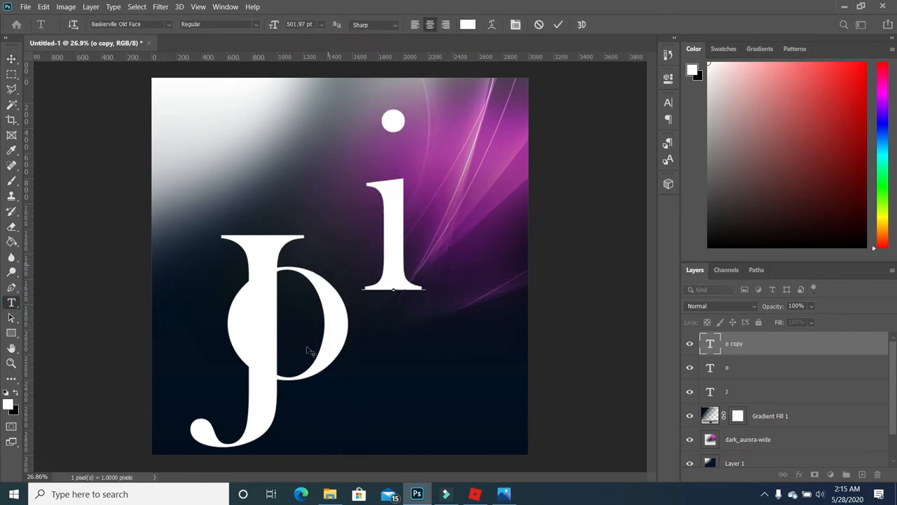
click(11, 59)
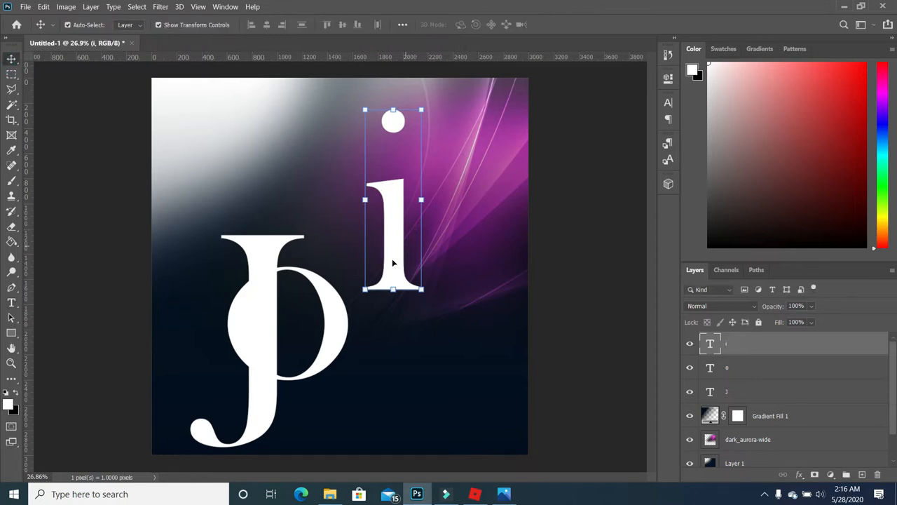
drag(391, 261, 366, 347)
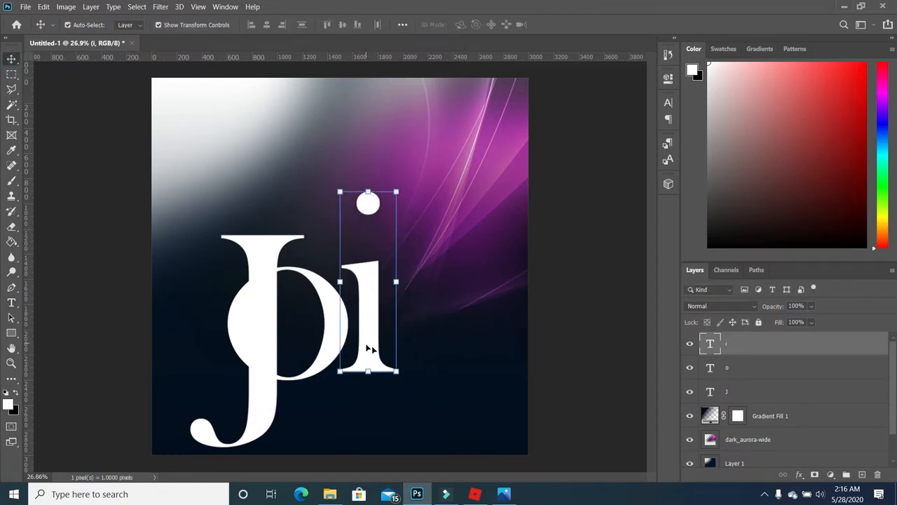
drag(833, 342, 862, 474)
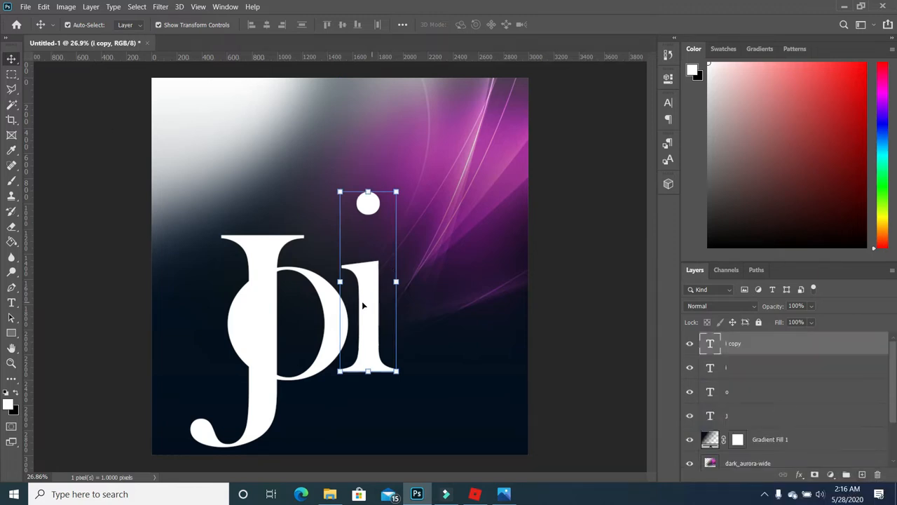
drag(363, 300, 426, 203)
- Change the spare 'i' copy letter to a white 'n'
click(11, 302)
double_click(441, 252)
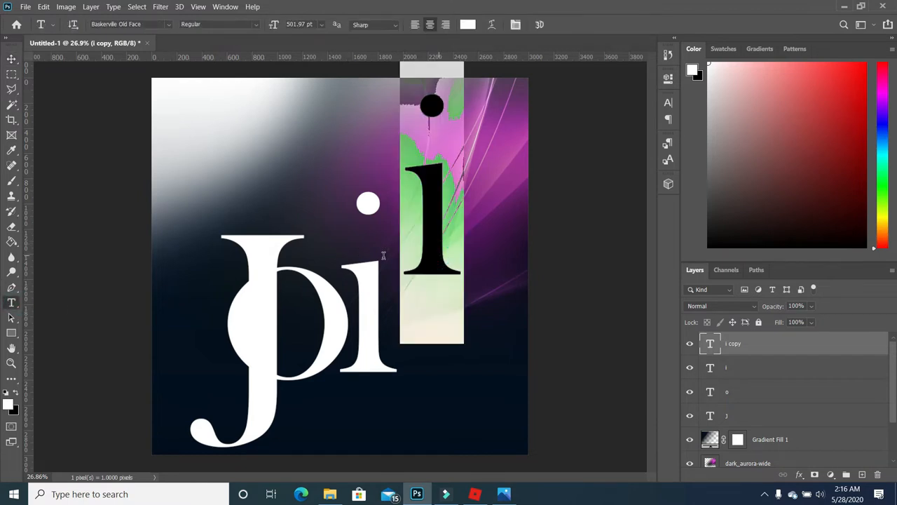
text(n)
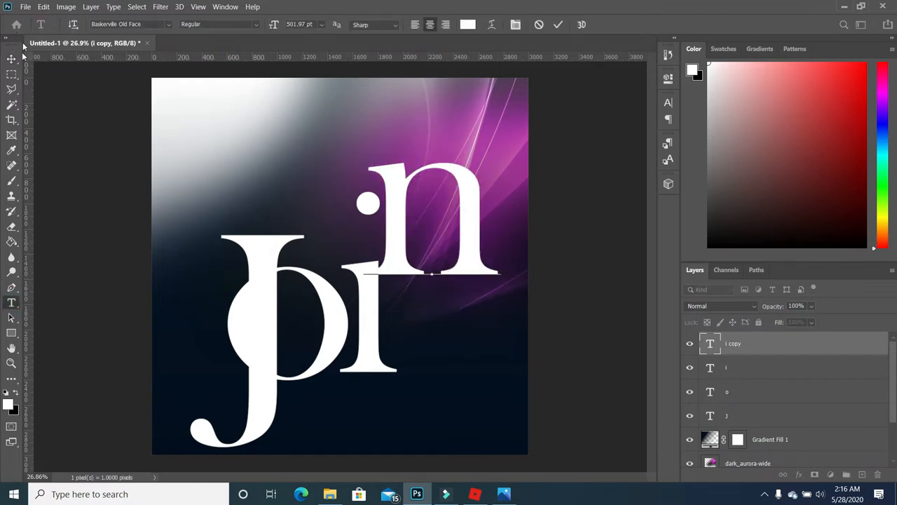
click(11, 59)
- Move the n onto the baseline right of the i and nudge the i left to spell 'Join'
drag(466, 267, 494, 362)
click(361, 343)
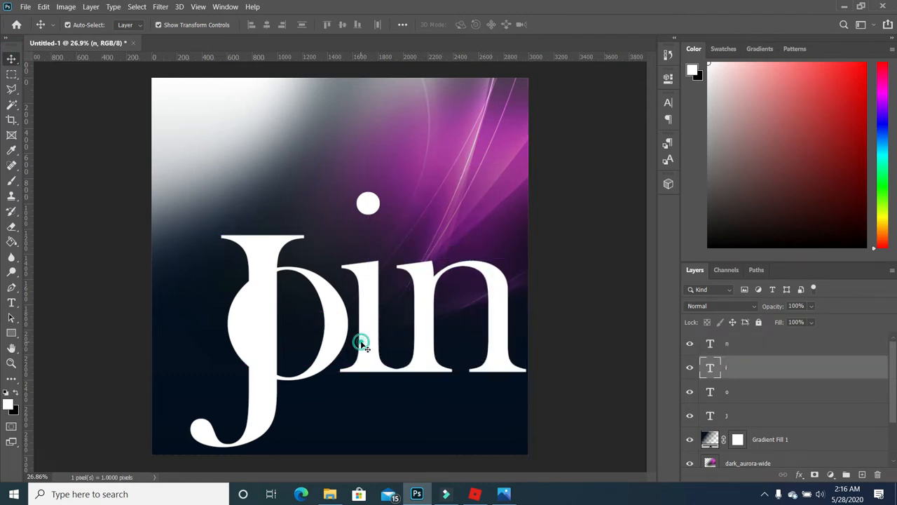
key(Left)
key(Left)
key(Left)
key(Left)
key(Left)
key(Left)
key(Left)
key(Left)
key(Left)
key(Left)
key(Left)
key(Left)
key(Left)
key(Left)
click(573, 379)
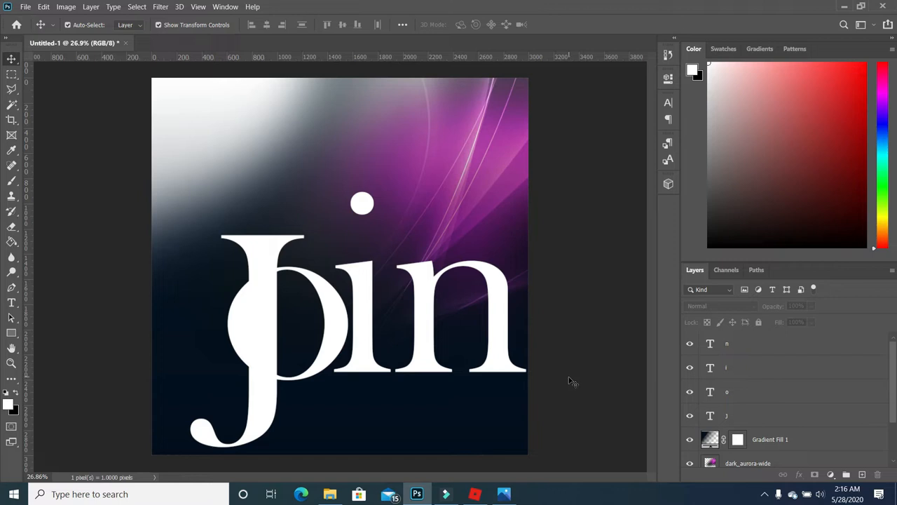
click(267, 306)
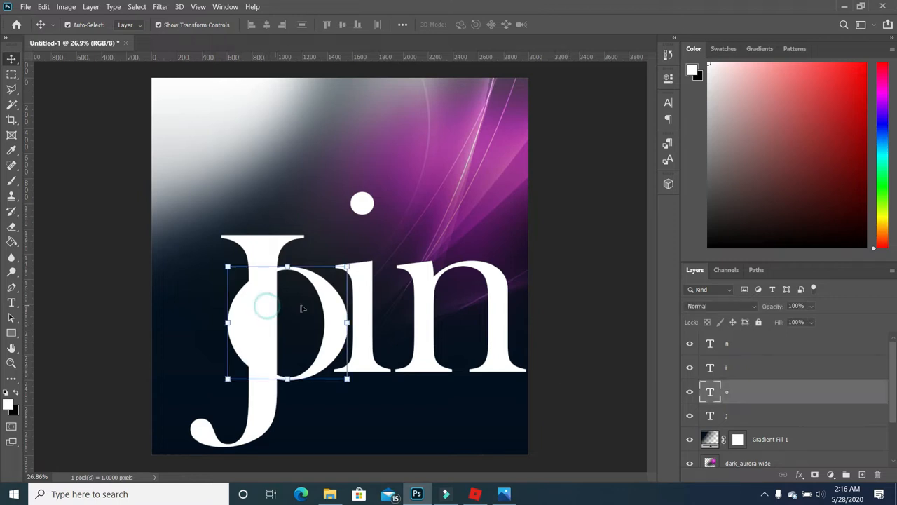
click(608, 317)
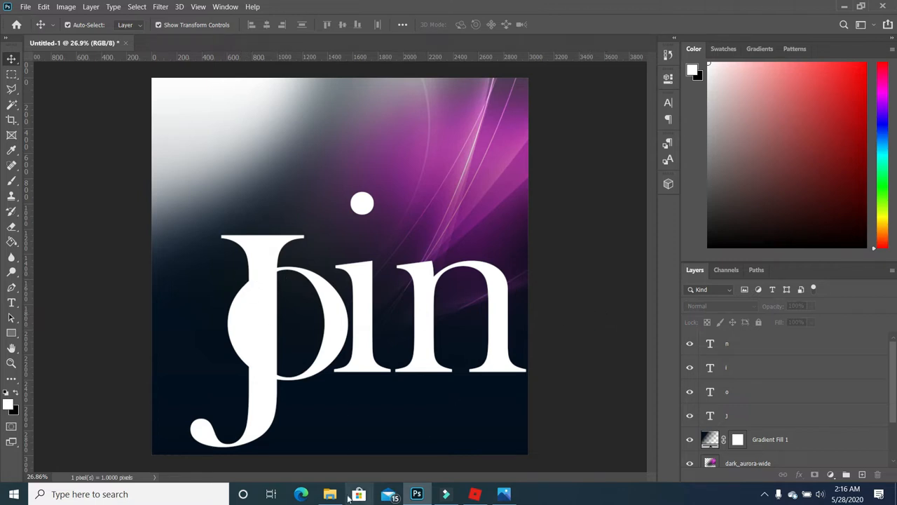
mouse_move(334, 499)
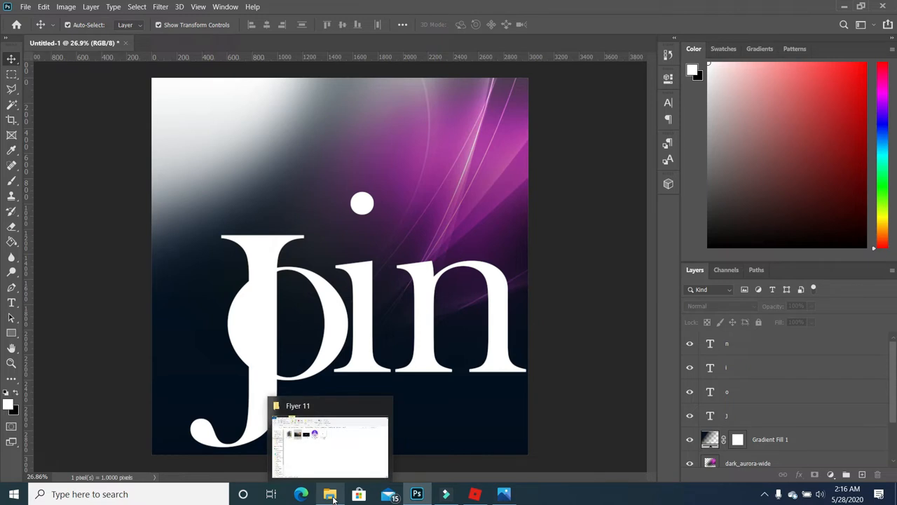
- Drag the _MG_0771 photo from the Flyer 11 folder into the flyer canvas
click(334, 498)
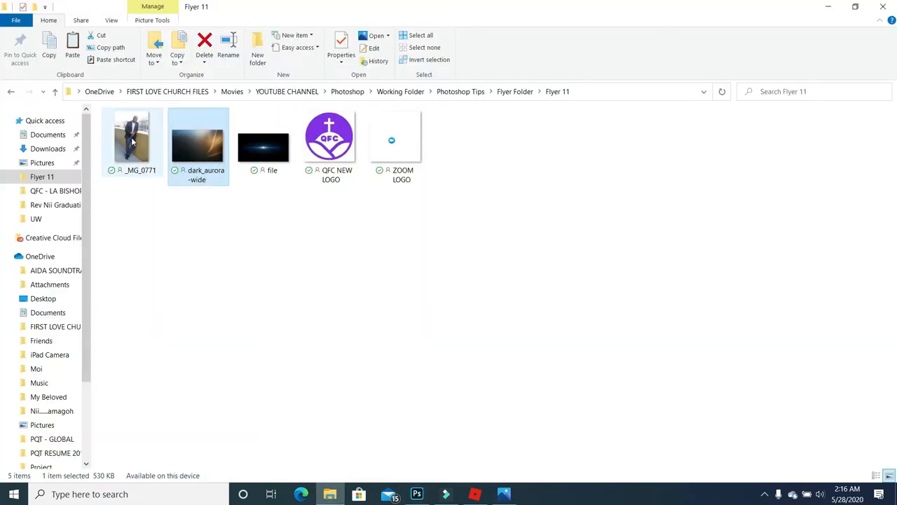
click(131, 140)
drag(132, 140, 291, 342)
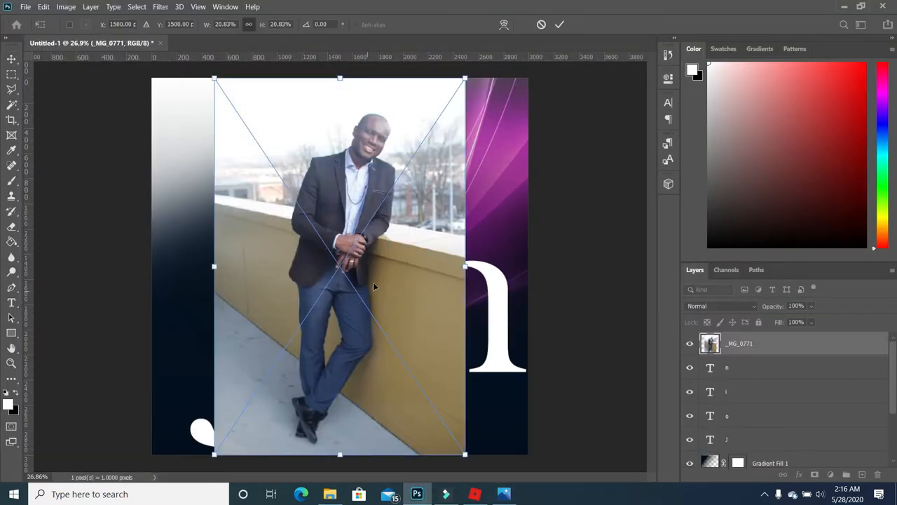
- Commit the placed _MG_0771 photo and use Select Subject to outline the leaning man
key(Return)
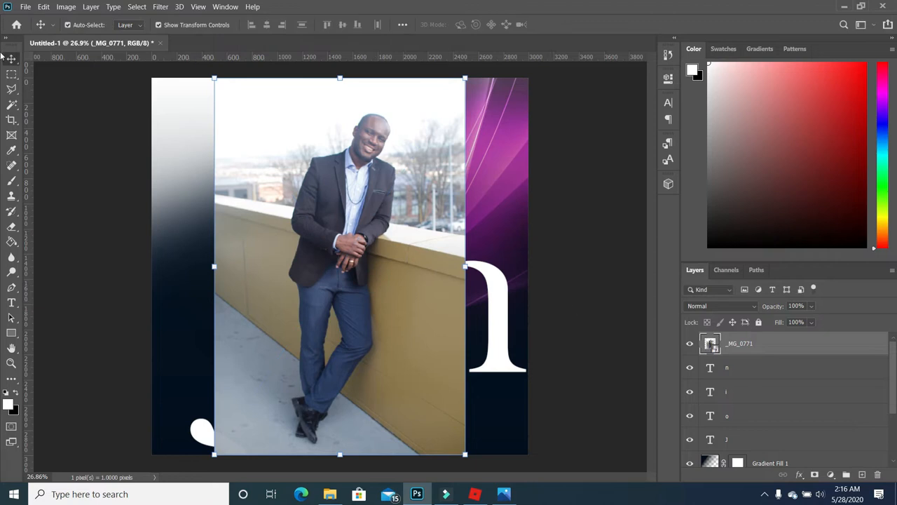
click(11, 106)
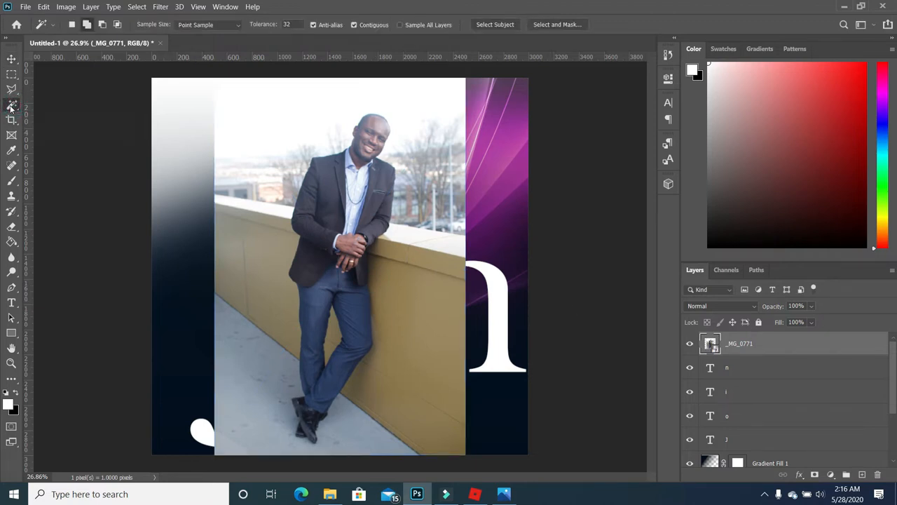
click(502, 25)
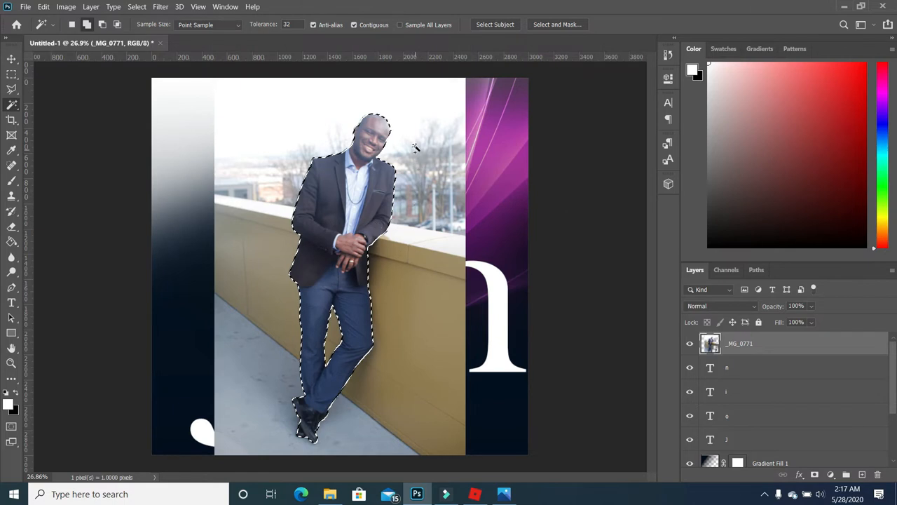
scroll(367, 110, up, 3)
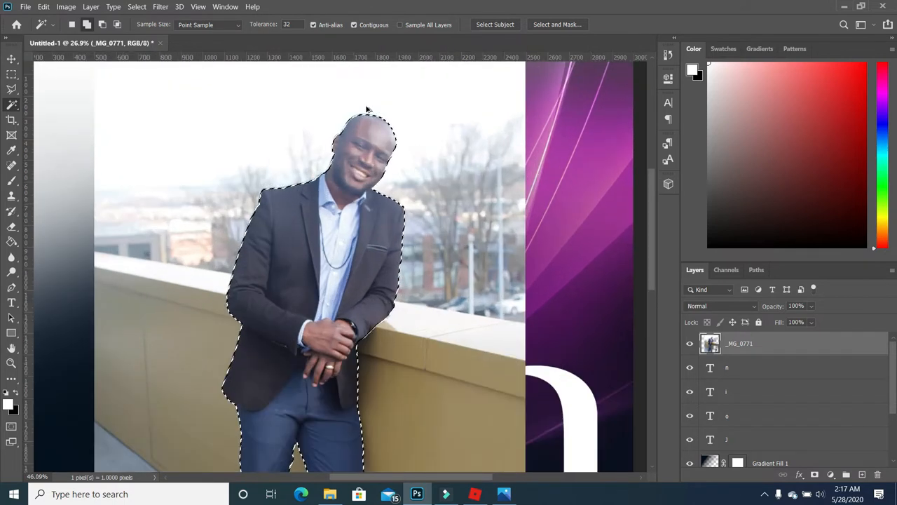
scroll(367, 110, up, 4)
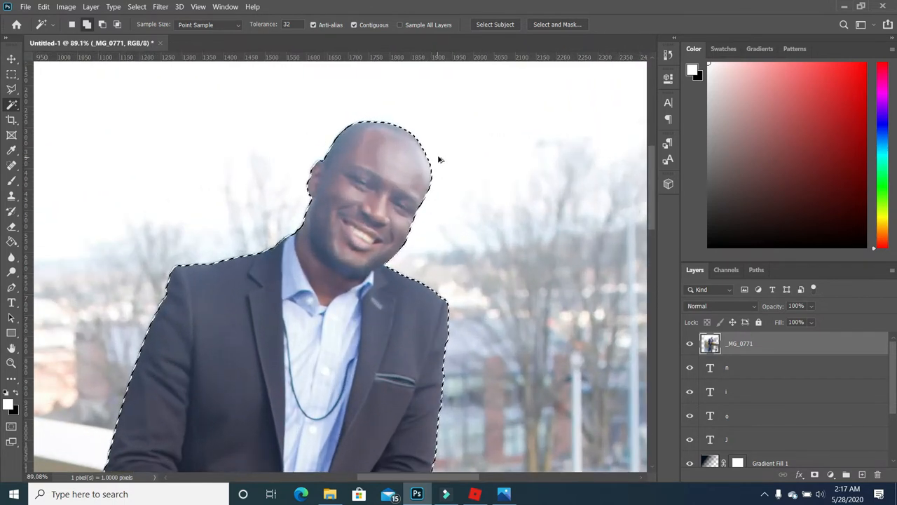
scroll(438, 160, down, 7)
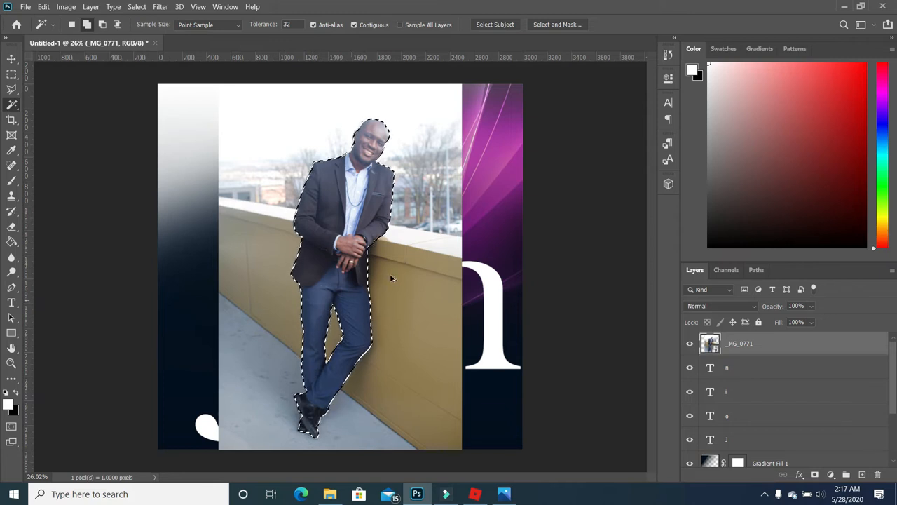
scroll(418, 280, up, 2)
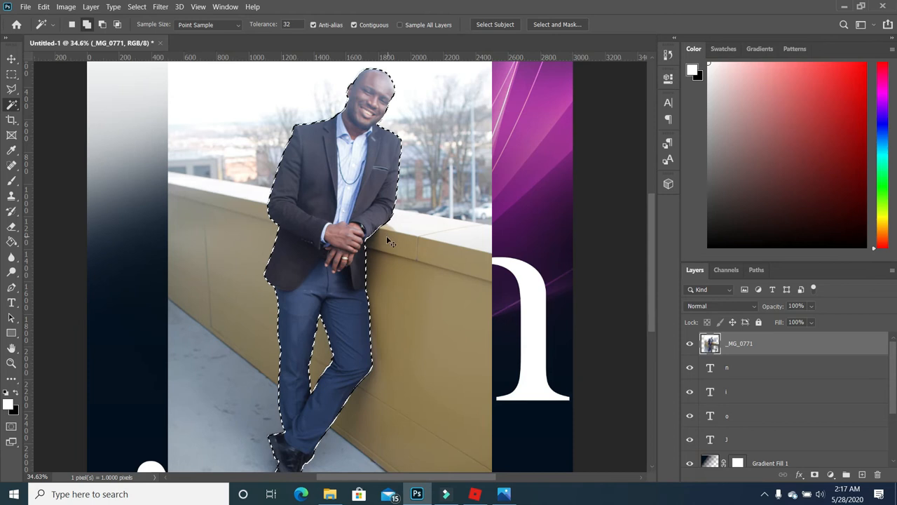
scroll(387, 235, down, 2)
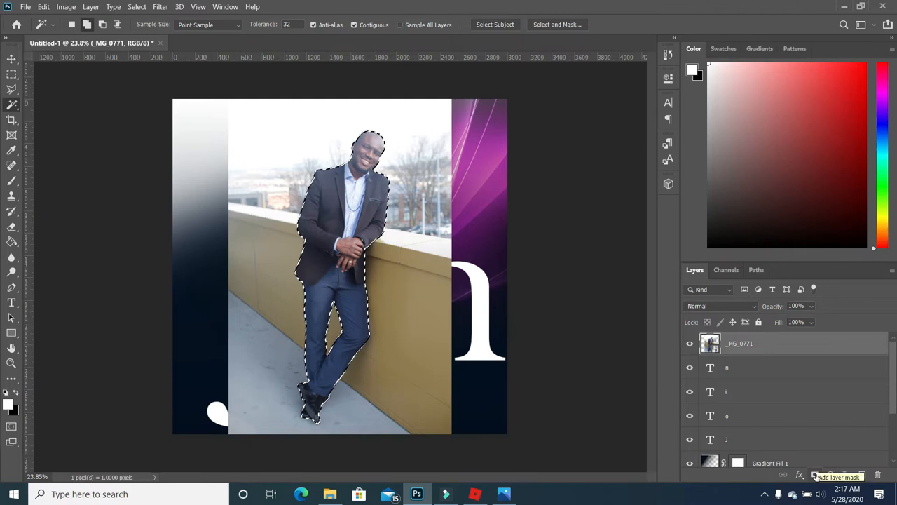
- Add a layer mask hiding the photo's background and shift the man about 160 px left
click(815, 475)
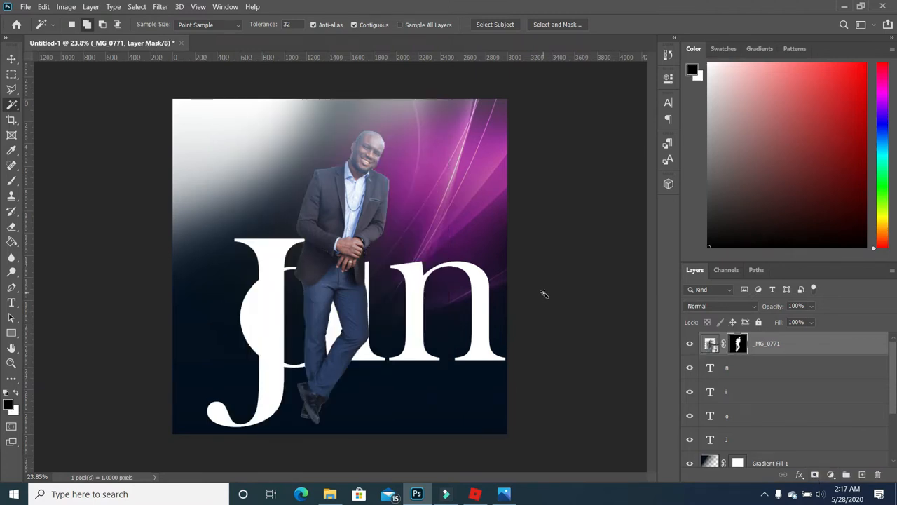
click(11, 60)
drag(333, 210, 208, 204)
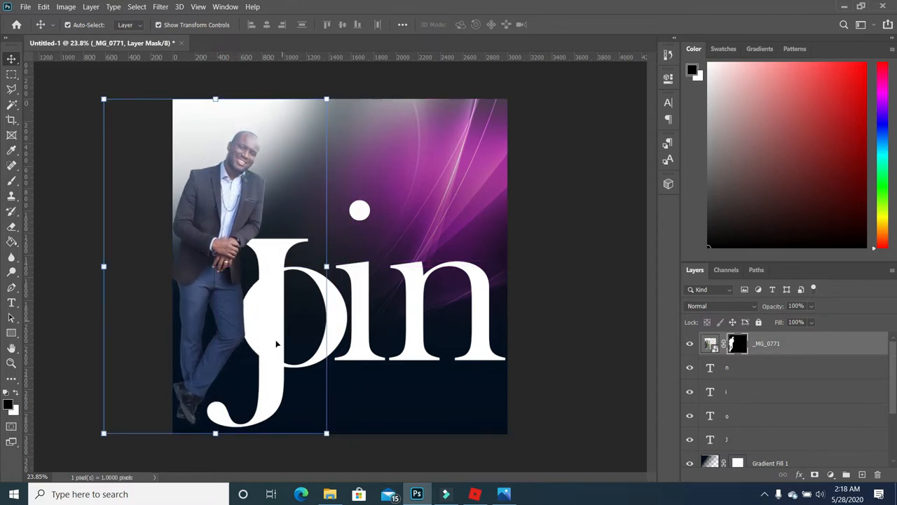
- Scale the man's photo to about 111%, move the J 62 px right, and stack it beneath the photo
drag(327, 99, 360, 82)
drag(234, 198, 231, 212)
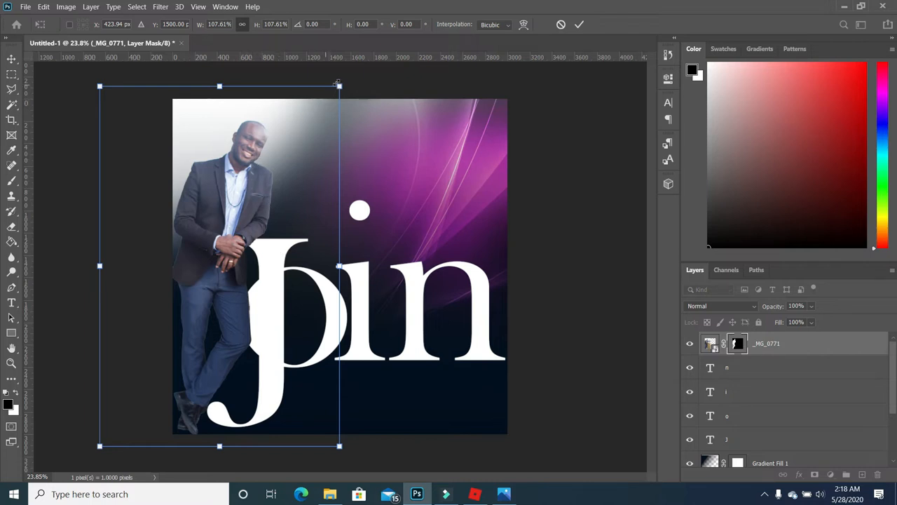
drag(339, 86, 347, 75)
drag(279, 257, 278, 257)
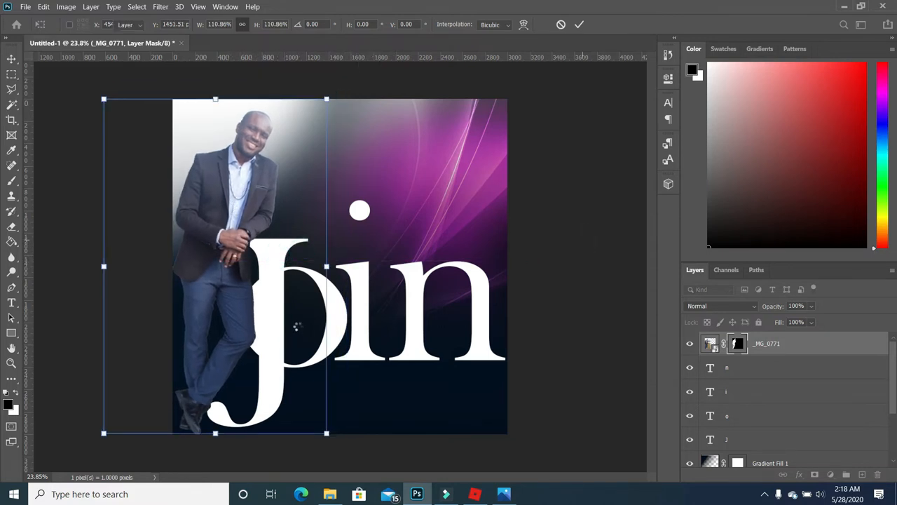
click(281, 270)
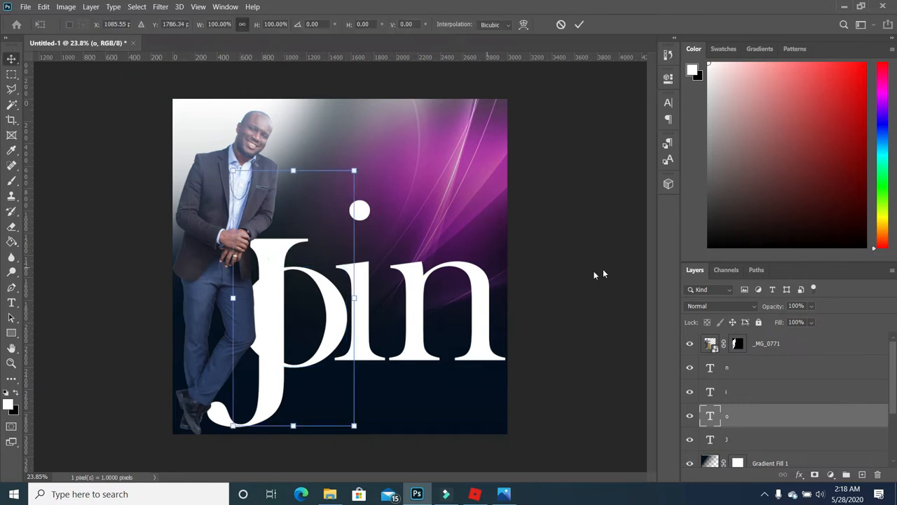
drag(271, 400, 281, 396)
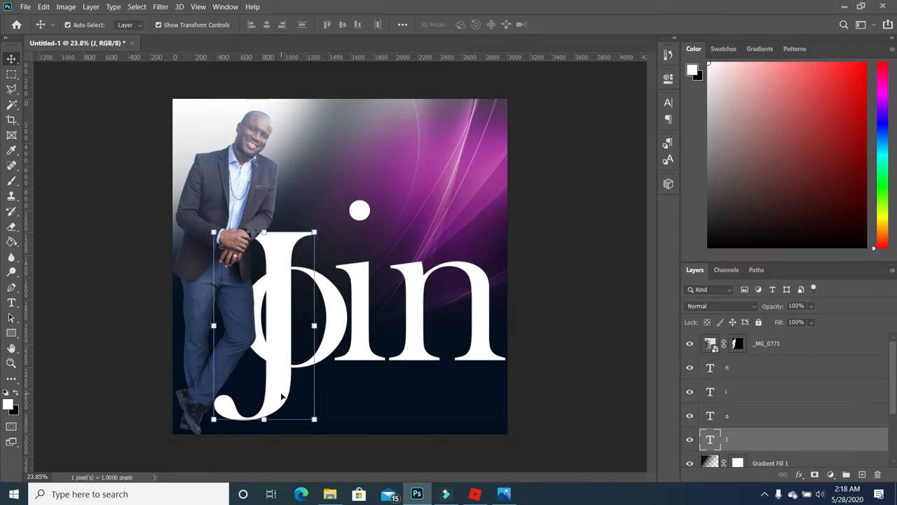
drag(771, 439, 770, 358)
- Move the o layer to the top so the o overlaps the man's leg
click(784, 444)
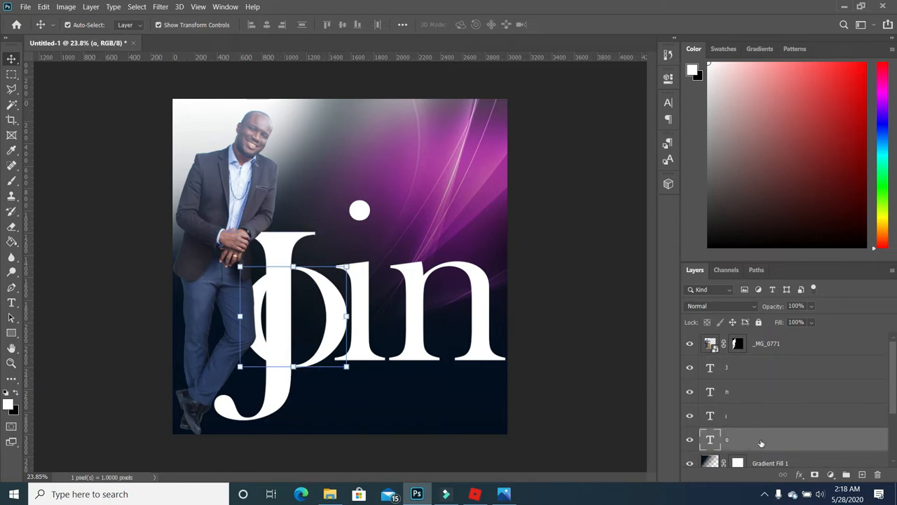
drag(771, 438, 762, 345)
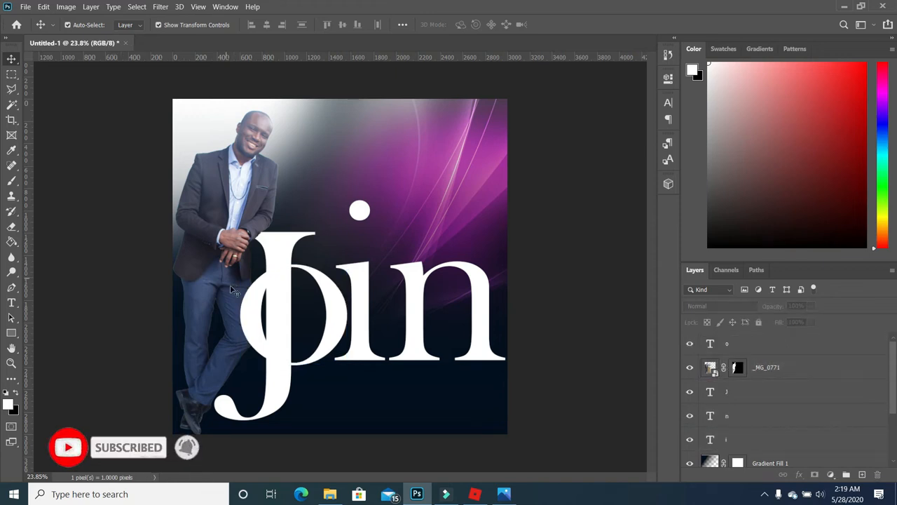
click(254, 143)
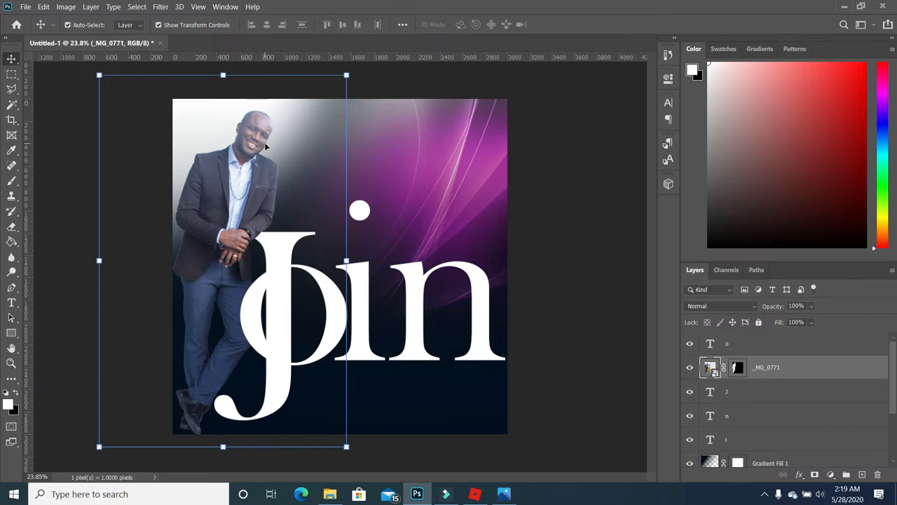
- Apply Brightness/Contrast to the man's photo with contrast 100 and brightness -5
click(68, 10)
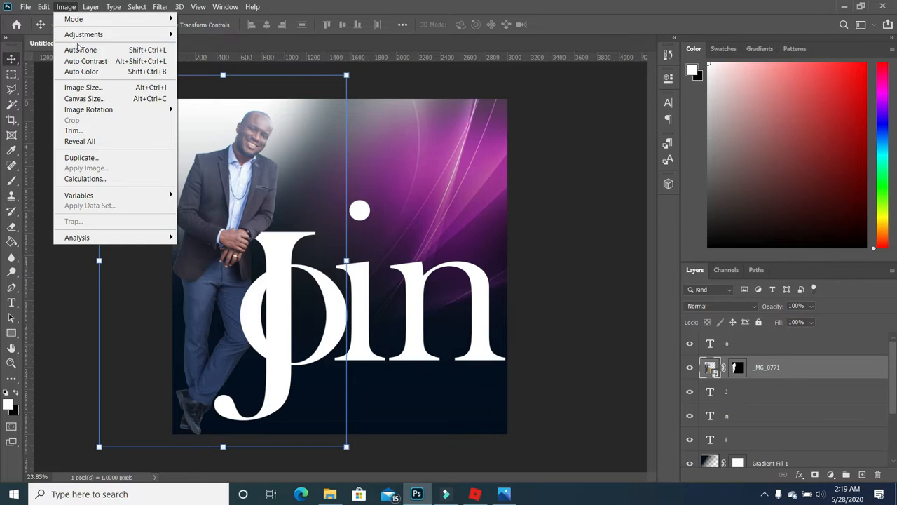
mouse_move(91, 35)
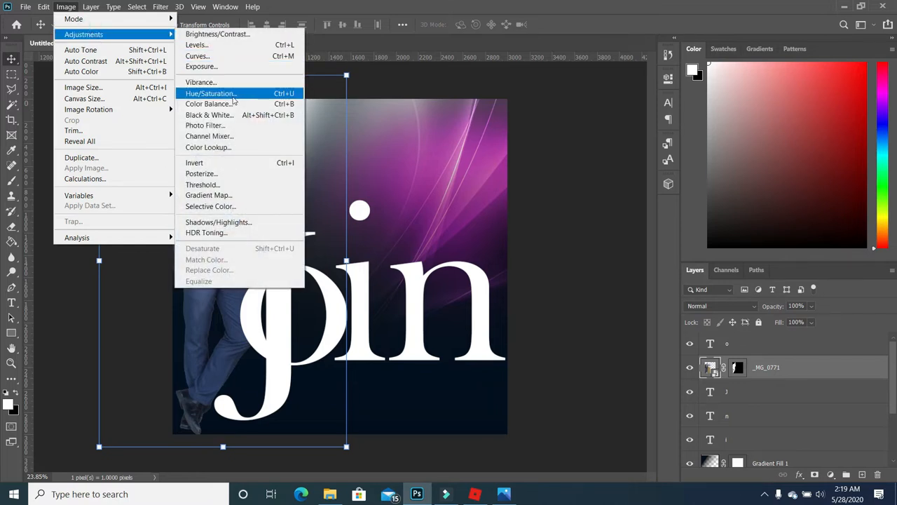
click(238, 33)
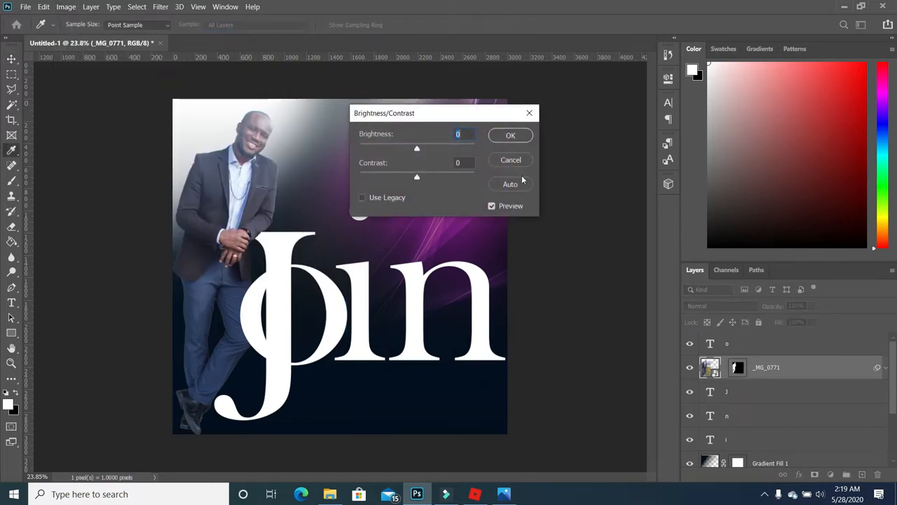
drag(417, 176, 431, 178)
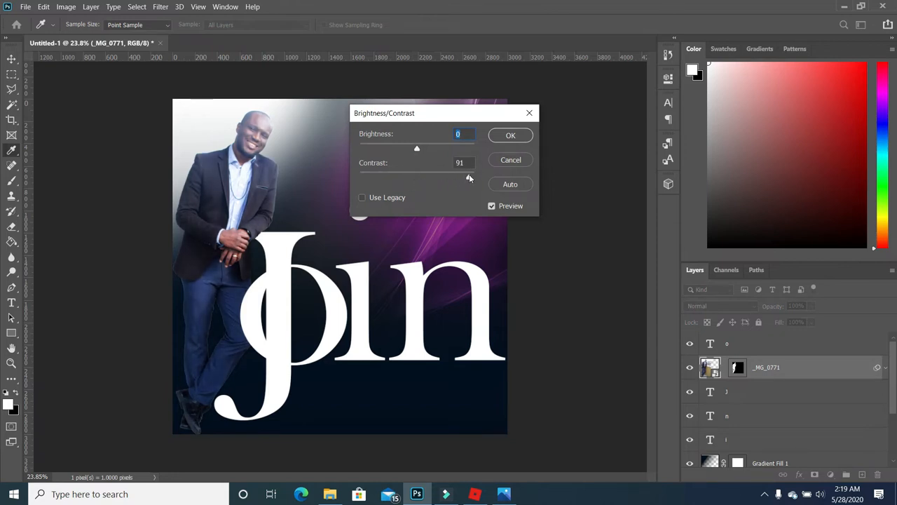
drag(418, 148, 414, 148)
click(416, 149)
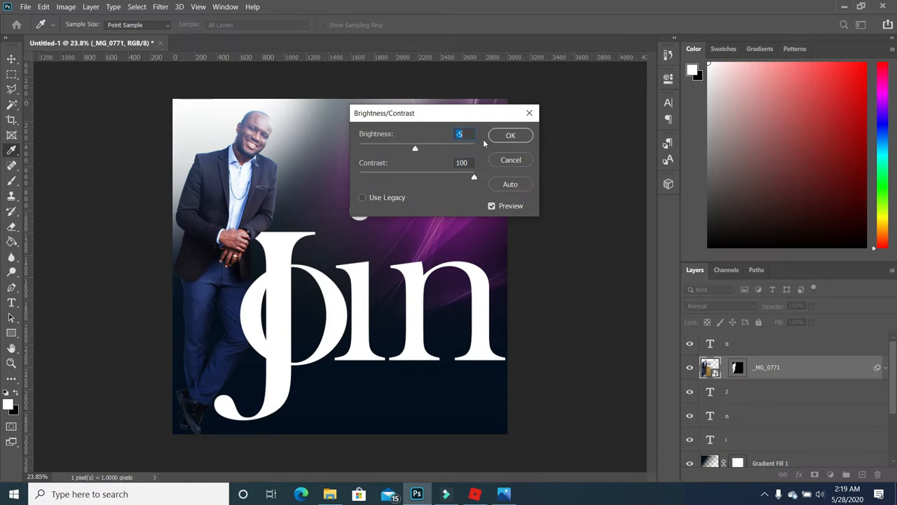
click(508, 136)
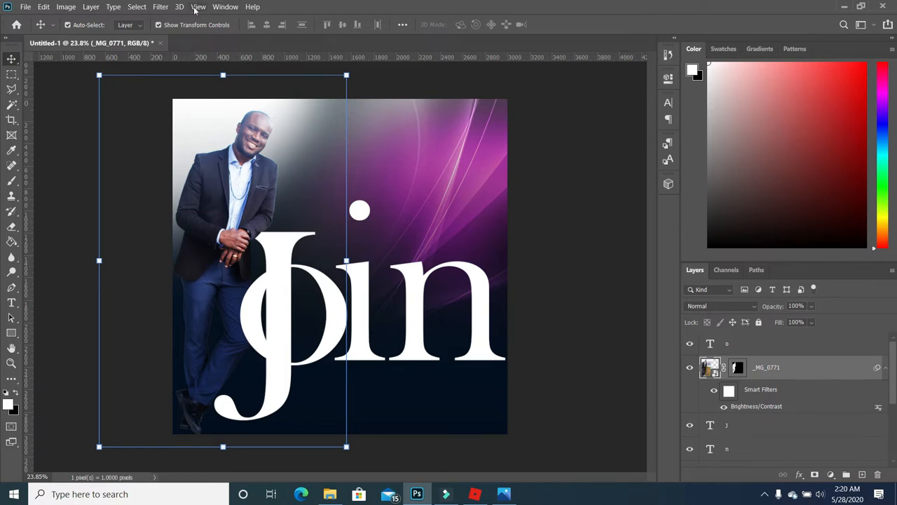
- Apply a Camera Raw filter to _MG_0771 with saturation +23, contrast +15 and vibrance +16
click(160, 7)
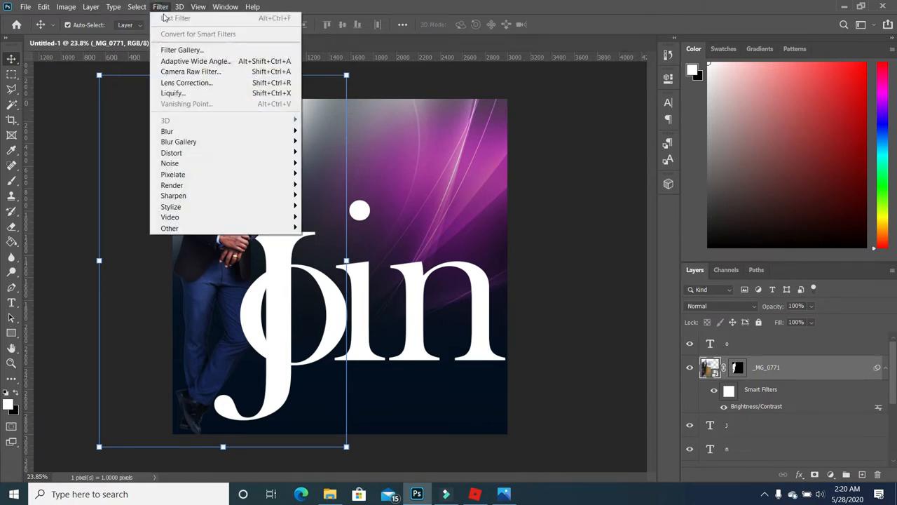
click(203, 73)
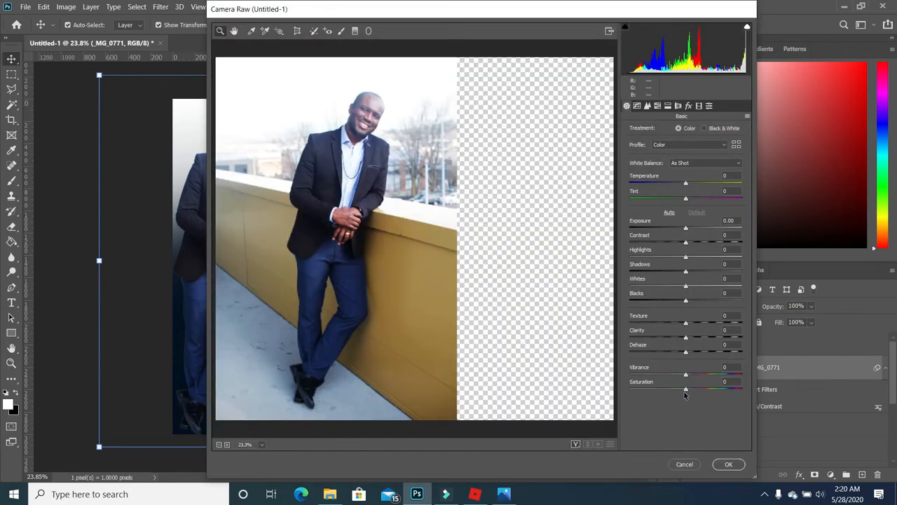
drag(686, 389, 699, 390)
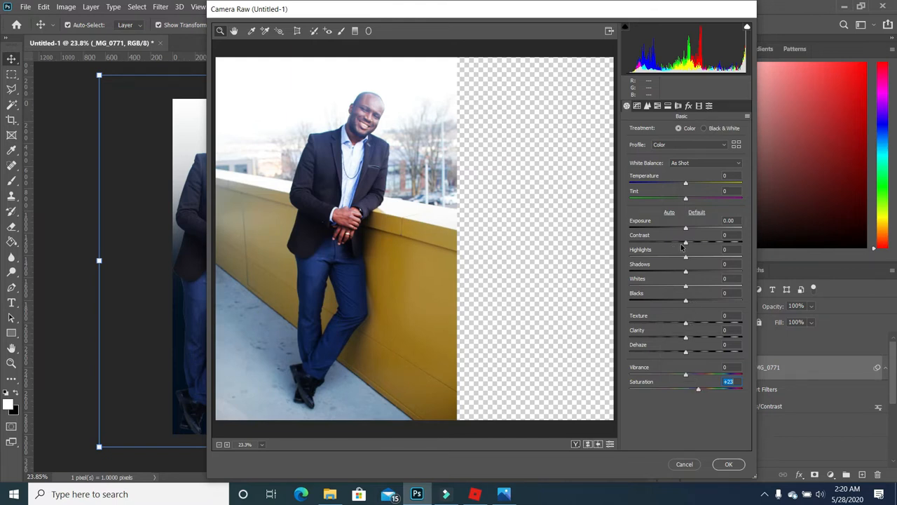
mouse_move(685, 242)
mouse_down()
mouse_move(677, 245)
mouse_move(694, 245)
mouse_up()
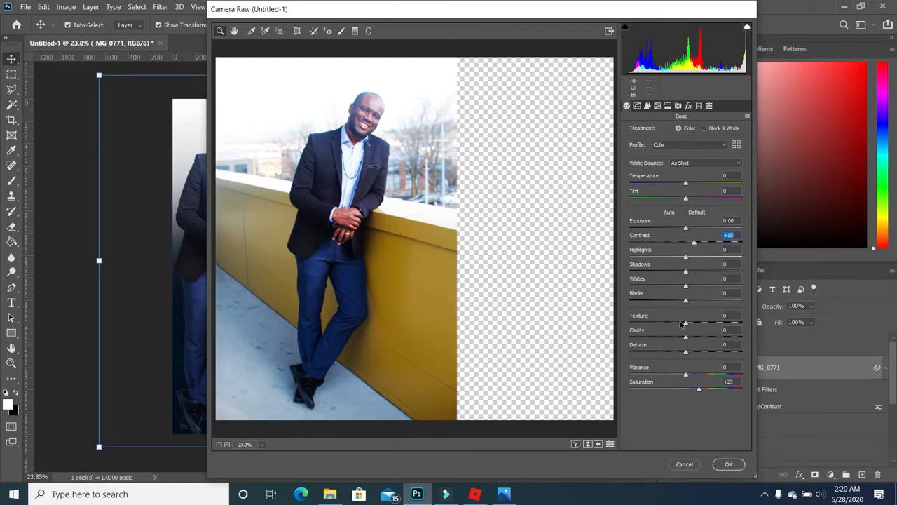
drag(684, 373, 690, 375)
drag(687, 376, 693, 376)
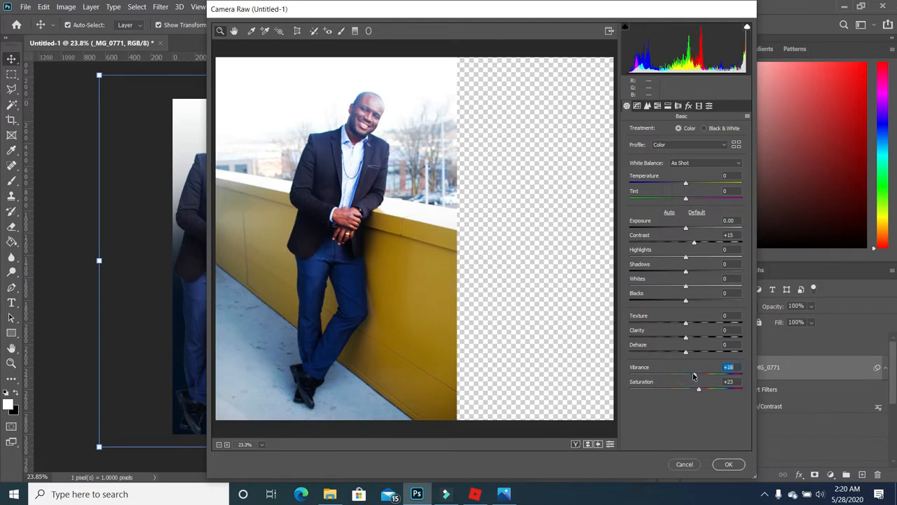
click(729, 464)
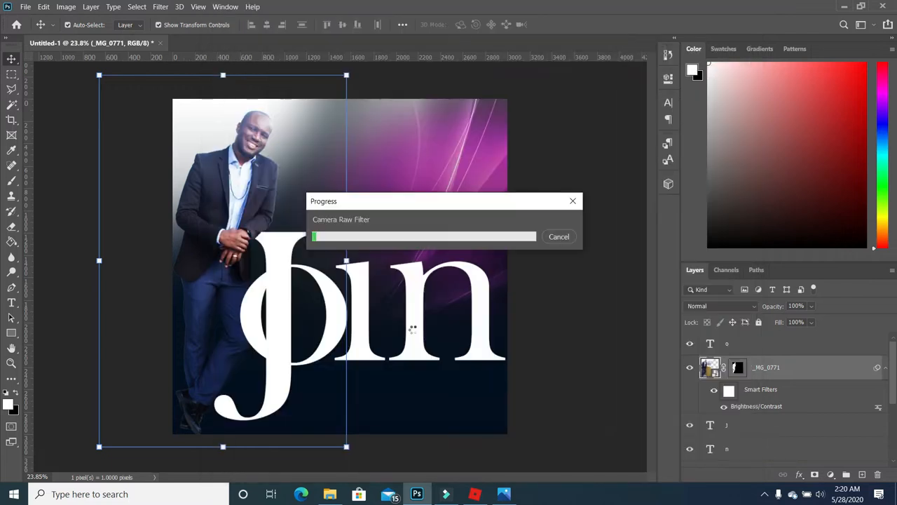
click(566, 213)
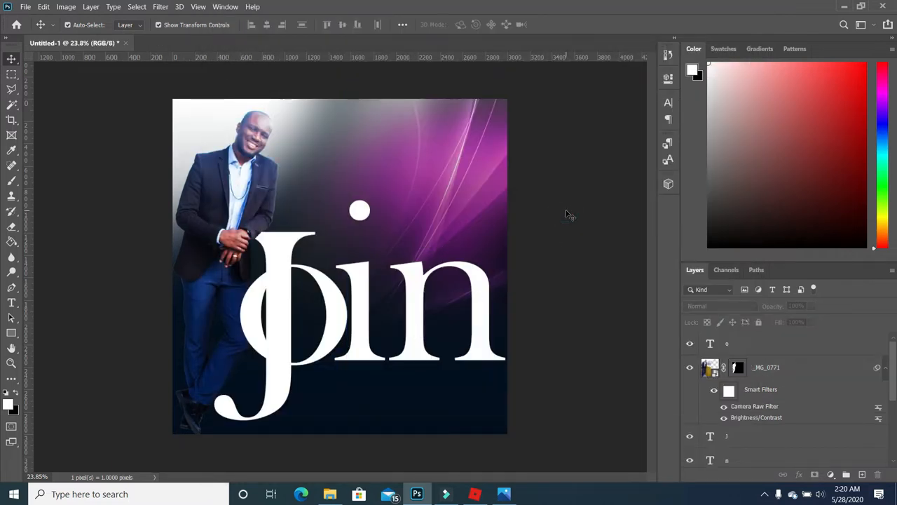
- Enlarge the J letter slightly, to about 104%
click(210, 417)
drag(210, 421, 211, 420)
double_click(275, 394)
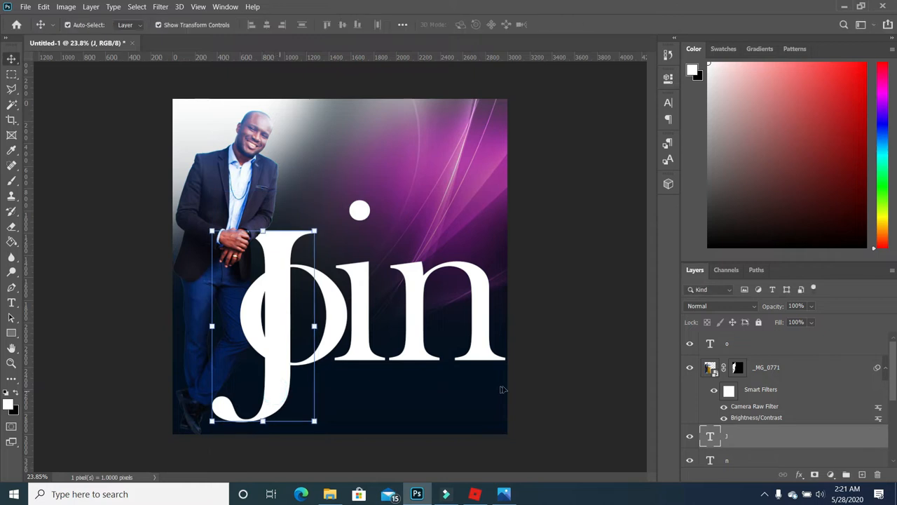
click(592, 396)
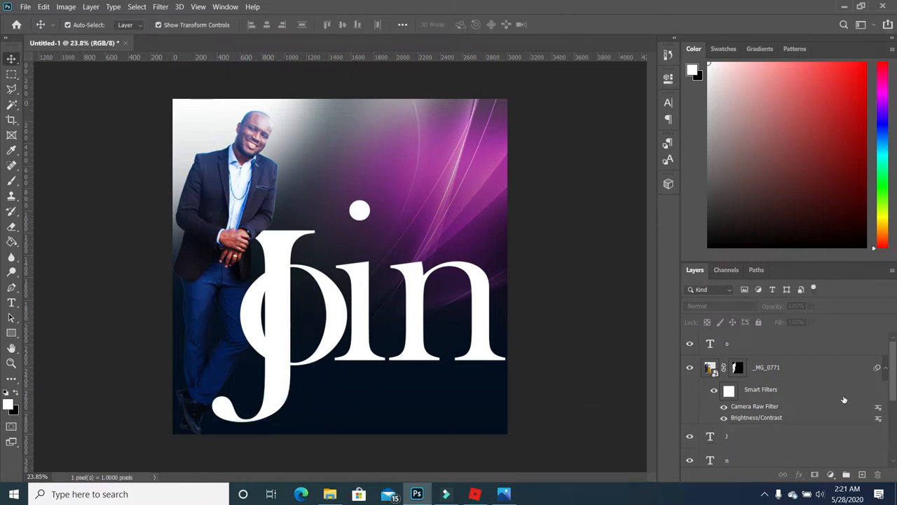
- Duplicate the J layer, hide the 'J copy', and reselect the original J
click(806, 437)
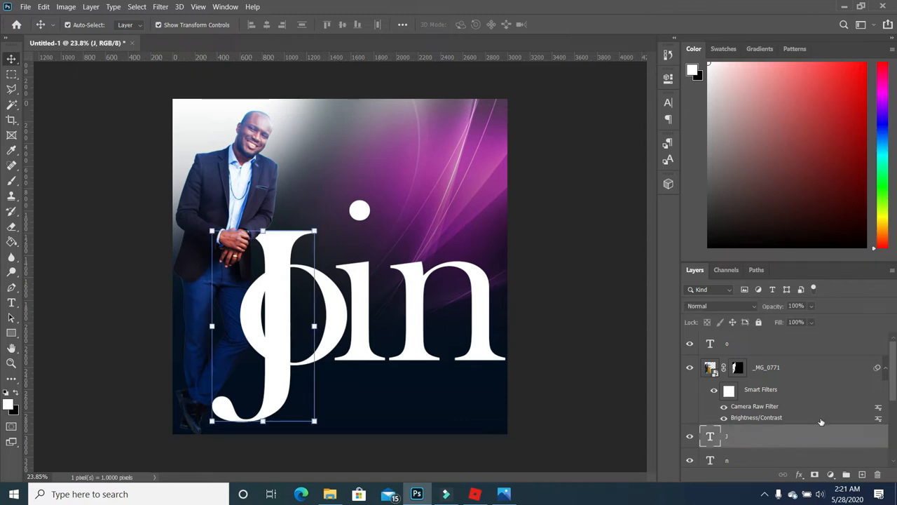
scroll(817, 406, down, 2)
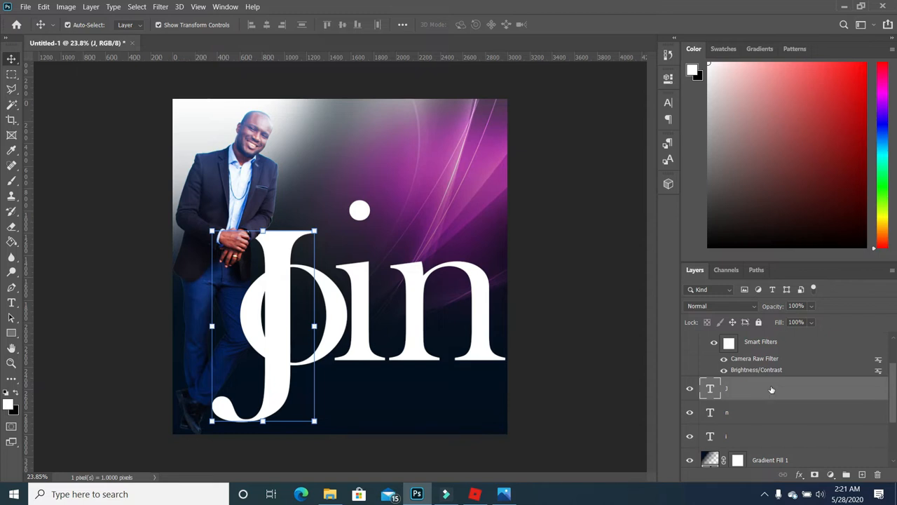
drag(771, 389, 866, 475)
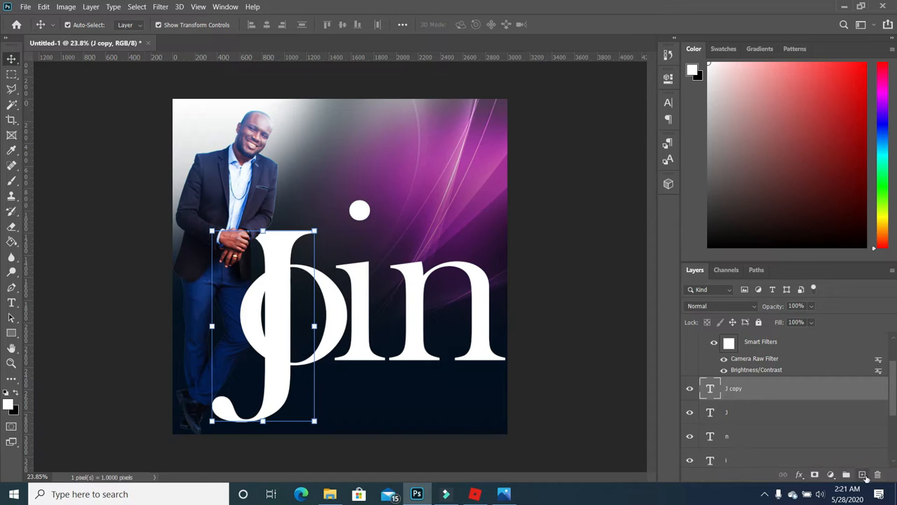
click(690, 389)
click(565, 414)
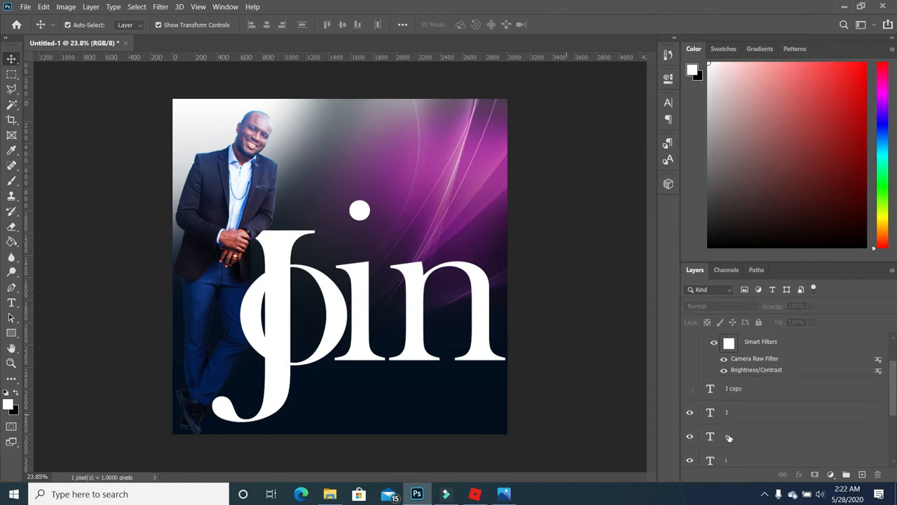
click(763, 418)
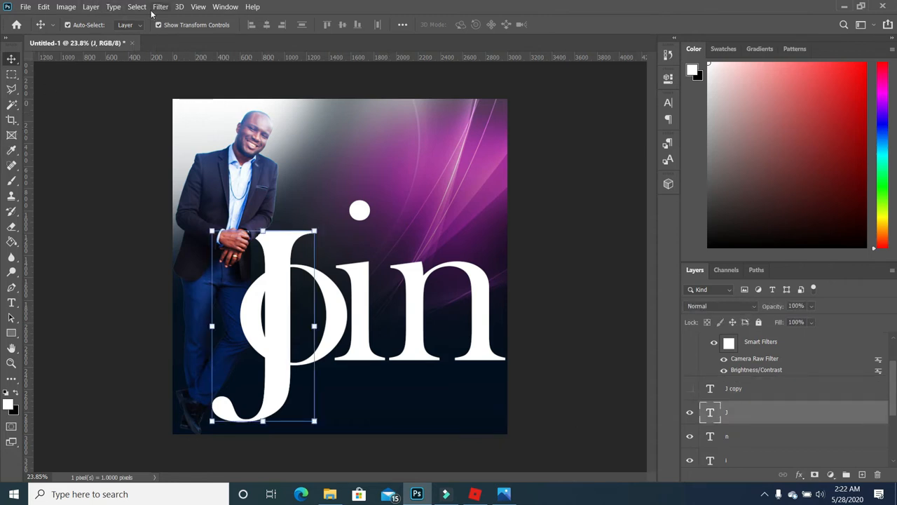
- Extrude the J letter into a 3D object, keeping the current workspace
click(179, 7)
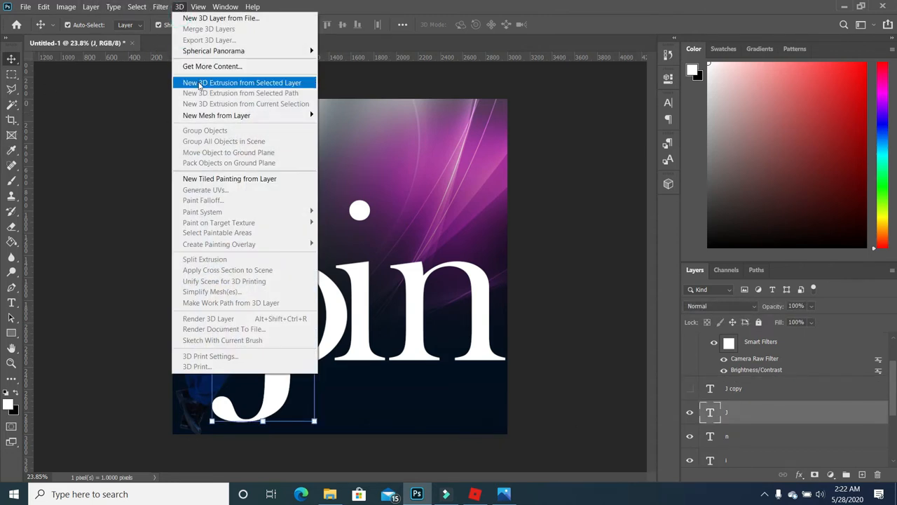
click(199, 84)
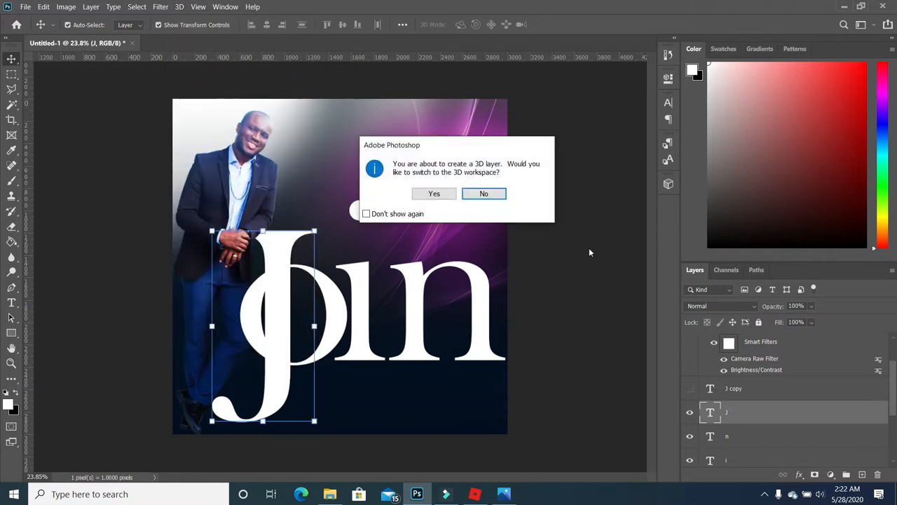
click(486, 194)
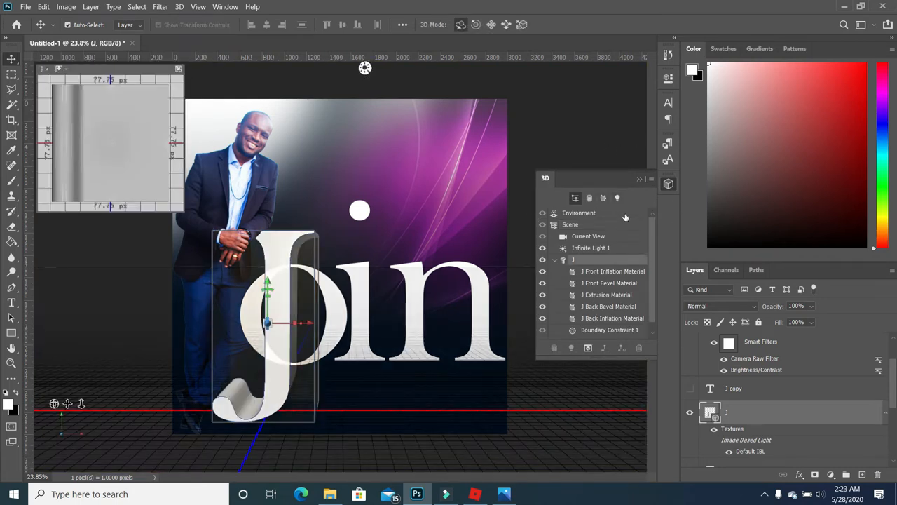
- Show the J's 3D mesh settings in the Properties panel
click(199, 8)
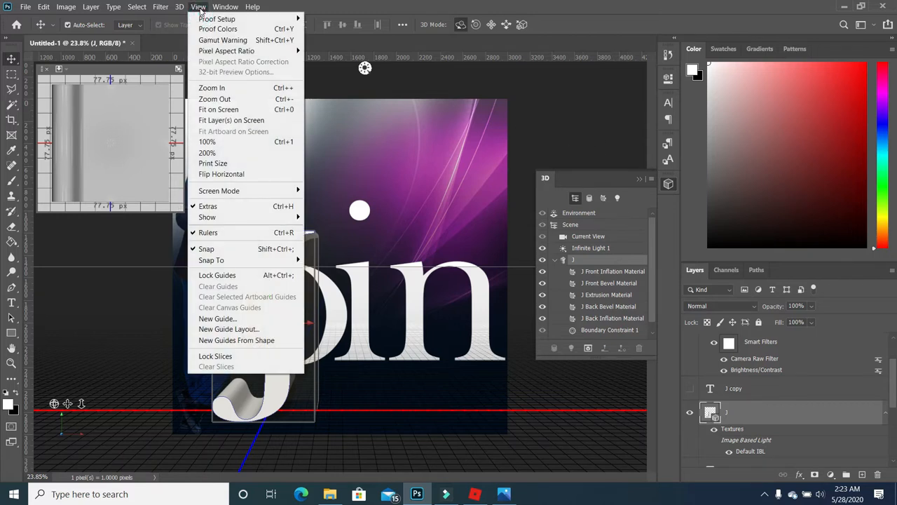
mouse_move(221, 10)
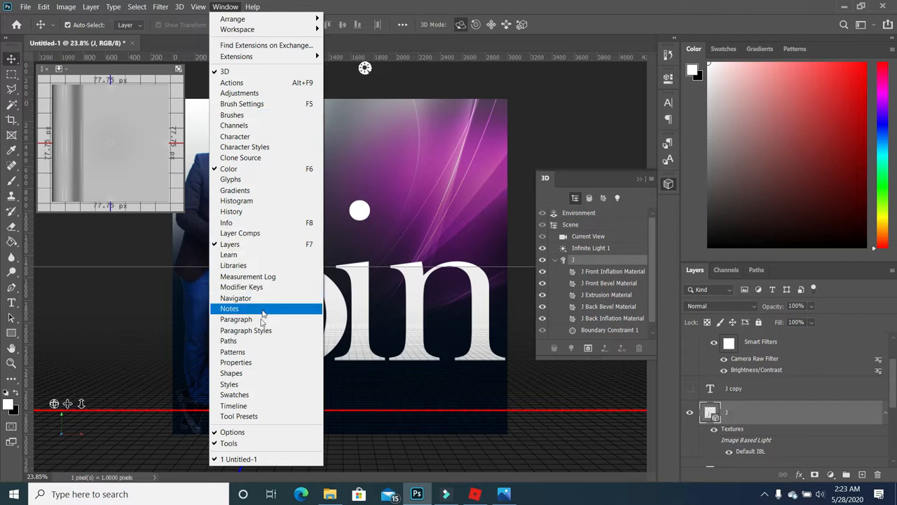
click(248, 363)
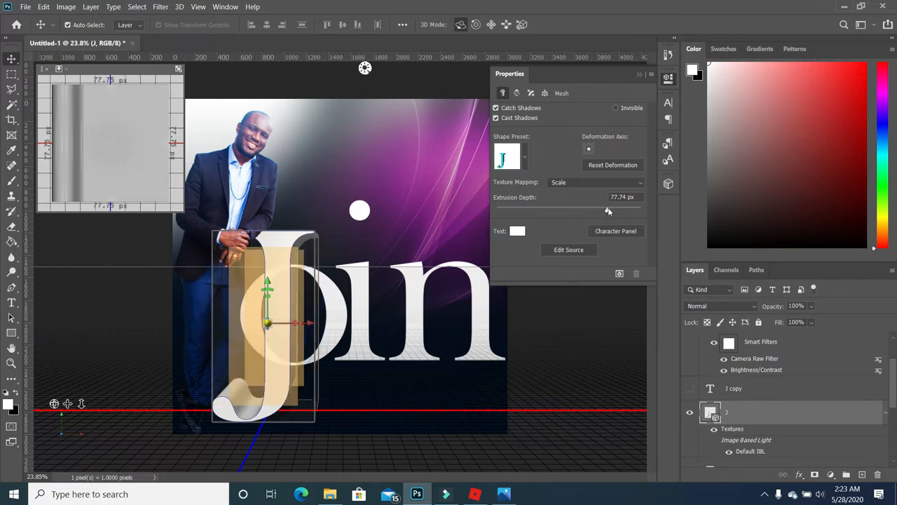
- Set the J's extrusion depth to 211.66 px and turn off Catch Shadows and Cast Shadows
drag(608, 210, 642, 213)
drag(622, 210, 649, 216)
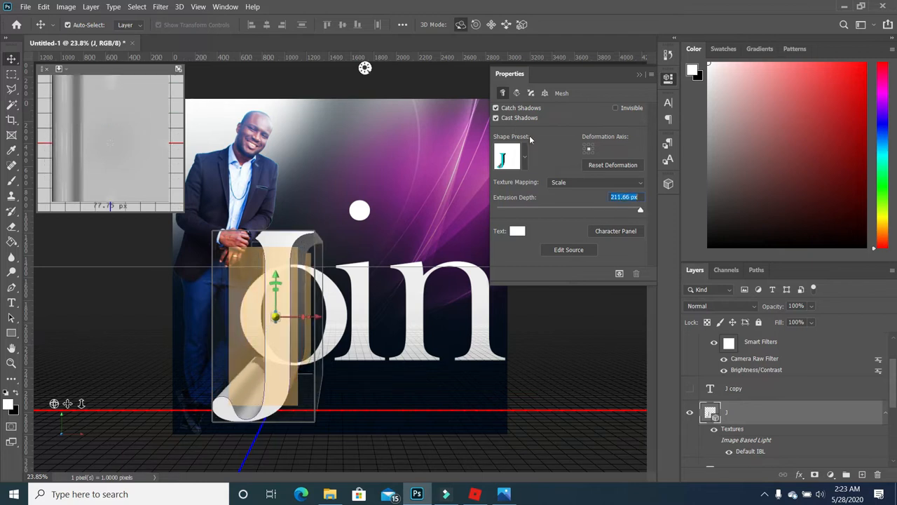
click(496, 108)
click(496, 118)
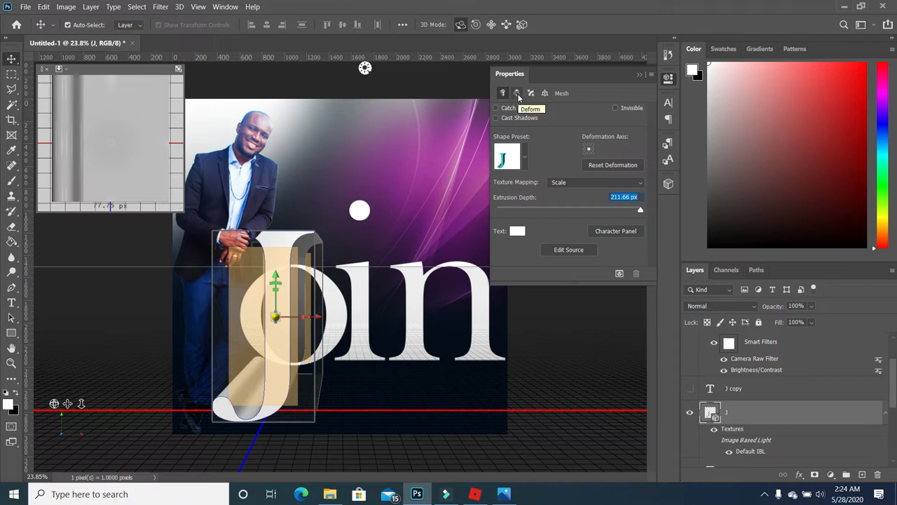
- Switch the 3D J's deformation from Bend to Shear with a 90° vertical angle
click(518, 96)
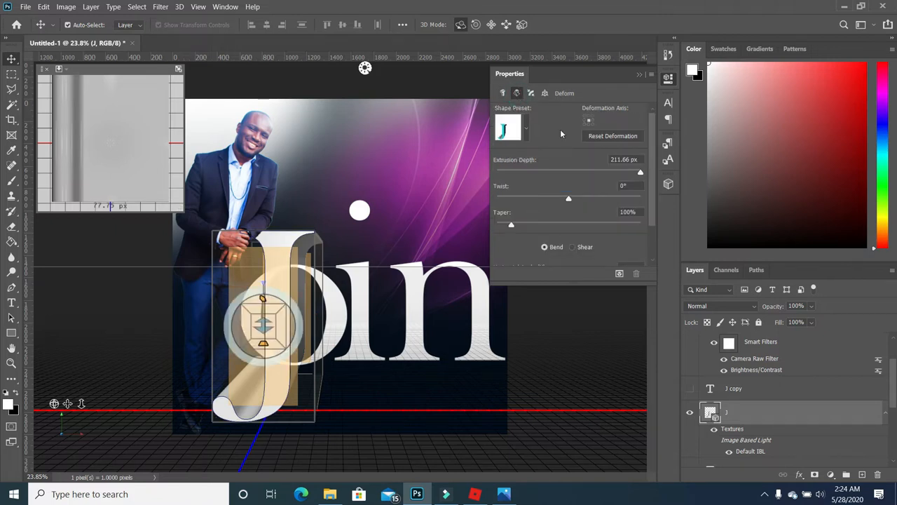
drag(651, 197, 655, 244)
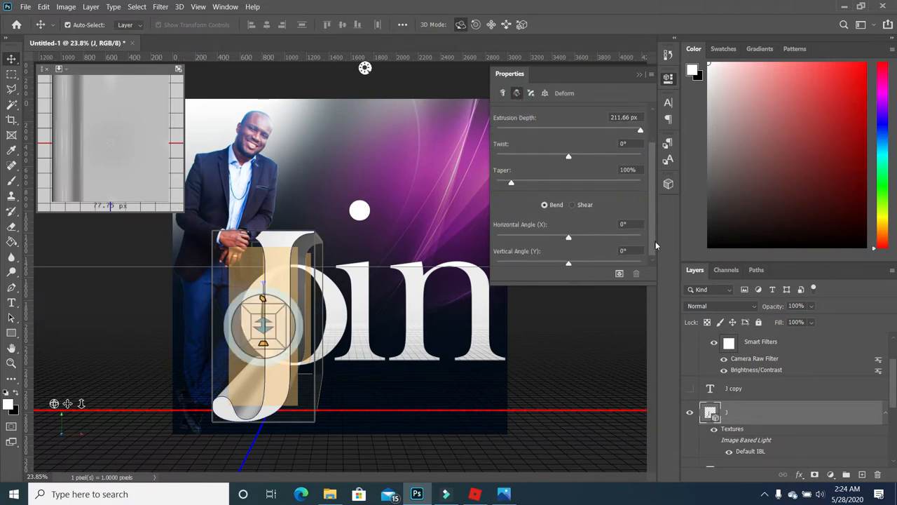
click(574, 205)
click(621, 250)
text(90)
key(Return)
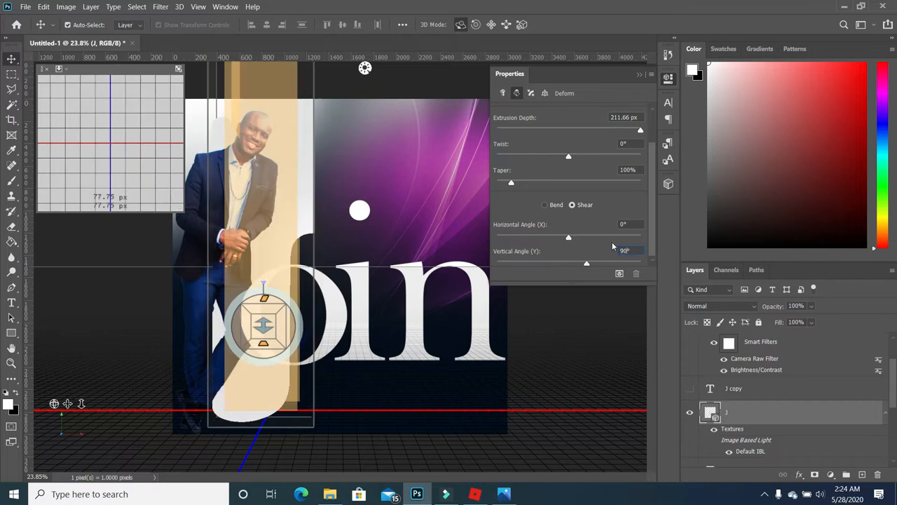
- Set the J's horizontal shear angle to -85°, then show the J copy layer
drag(569, 238, 552, 237)
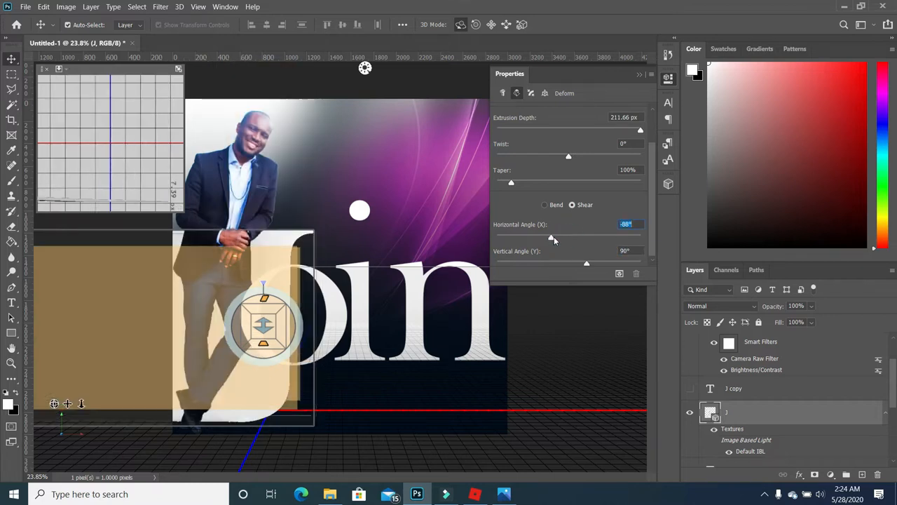
click(570, 239)
drag(570, 240, 549, 240)
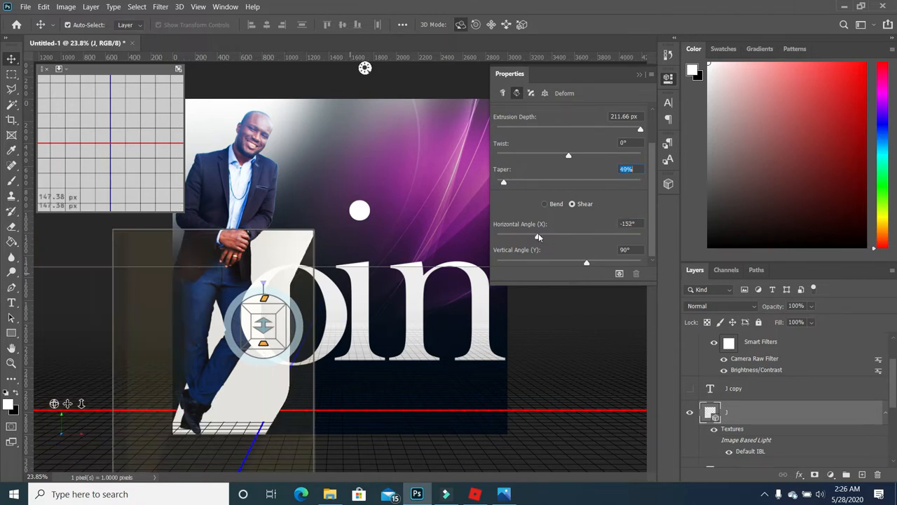
drag(537, 236, 550, 237)
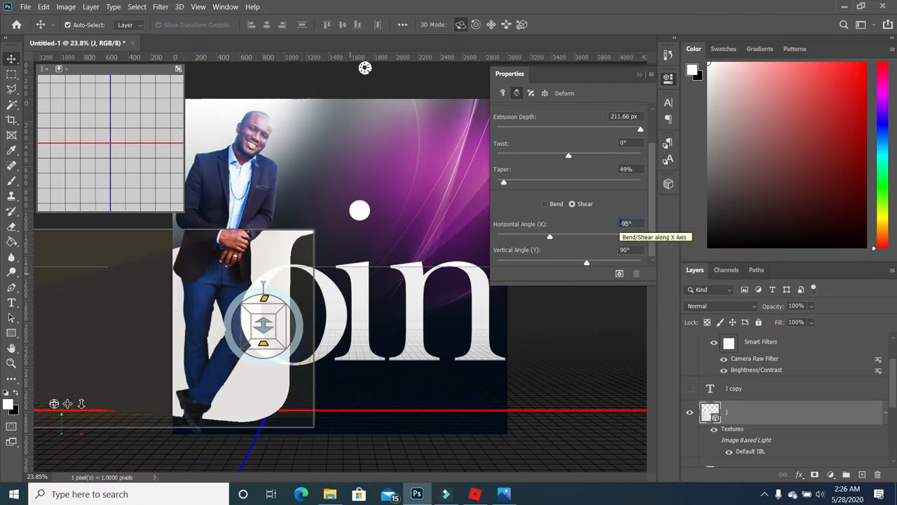
key(shift+Up)
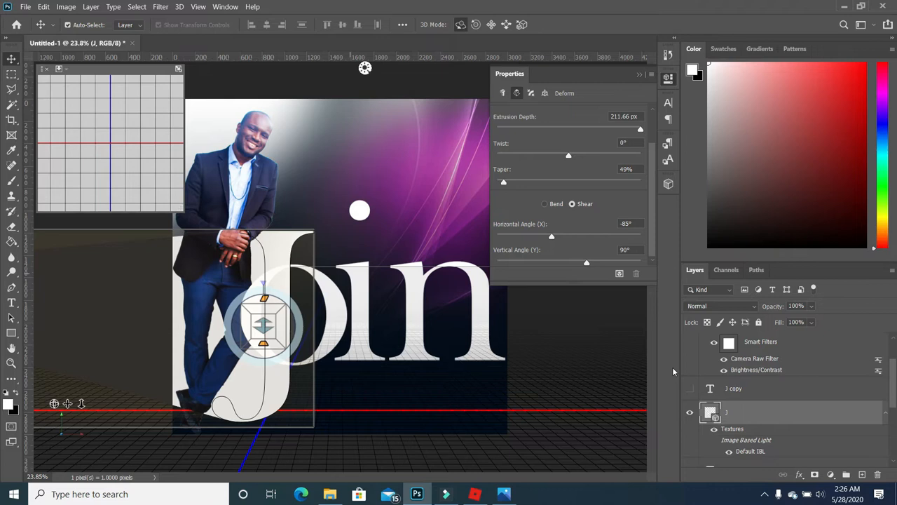
click(638, 75)
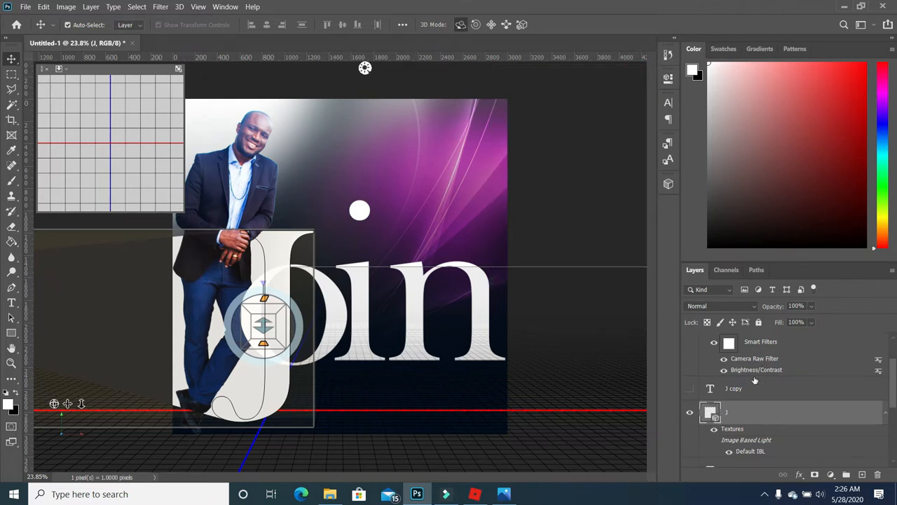
click(689, 389)
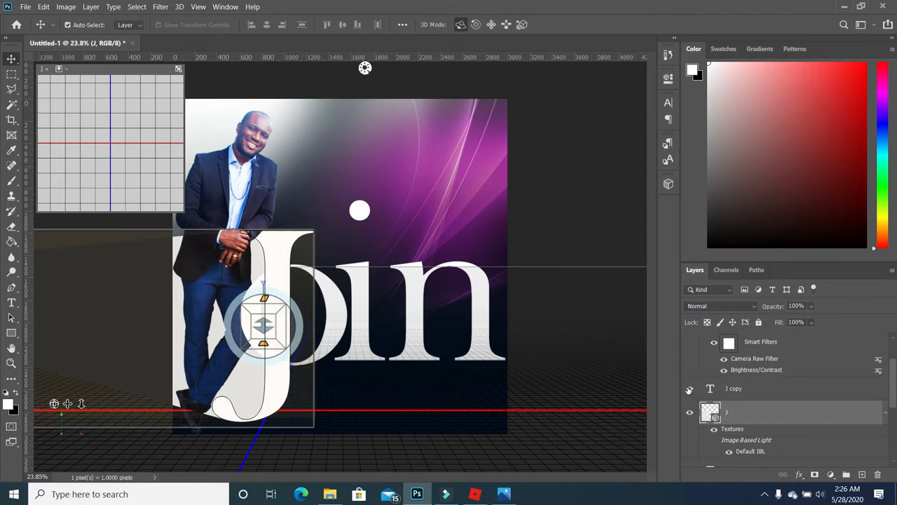
- Load the sheared 3D J's outline as a selection and hide the 3D J layer
click(743, 388)
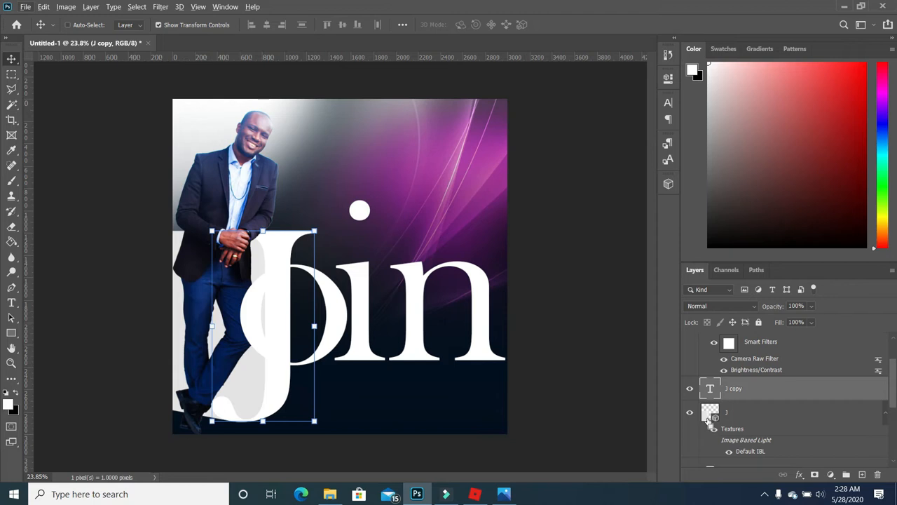
ctrl+click(709, 418)
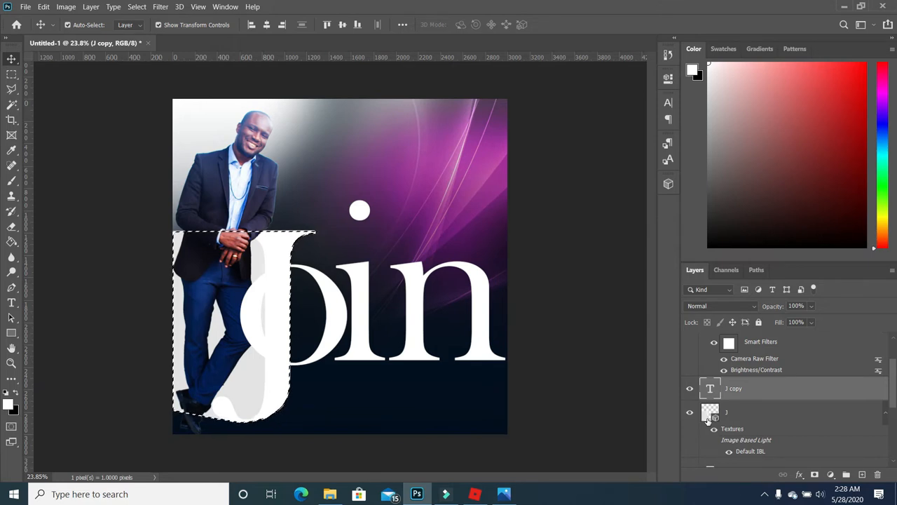
scroll(754, 409, down, 1)
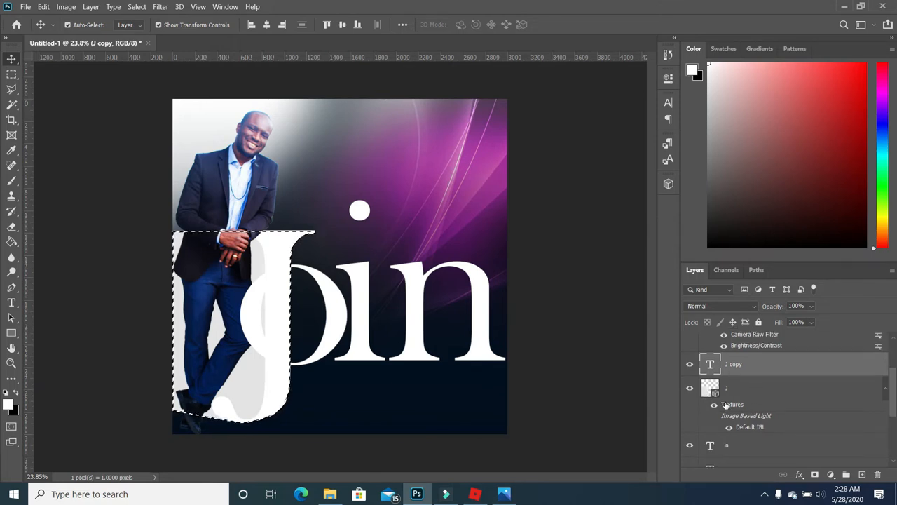
click(689, 390)
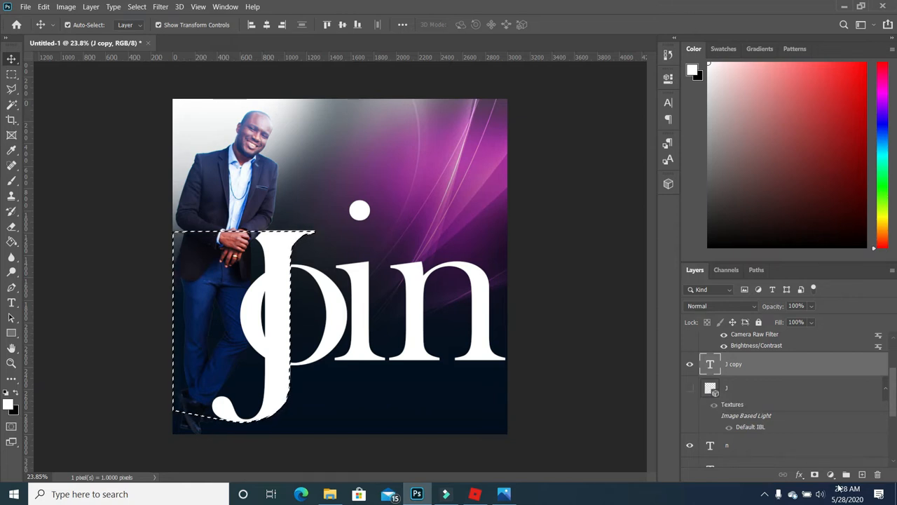
- Copy the J selection to Layer 2 below J copy and fill it with yellow #febf01
key(ctrl+j)
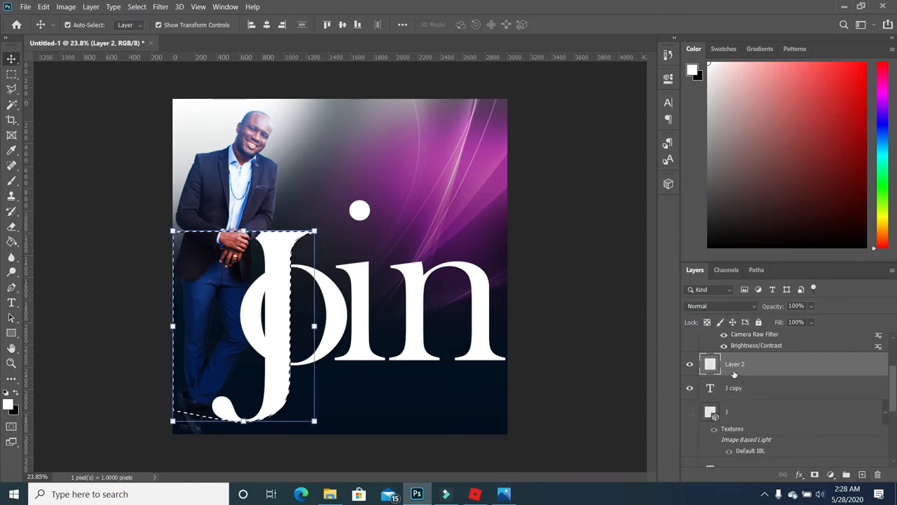
drag(742, 364, 737, 405)
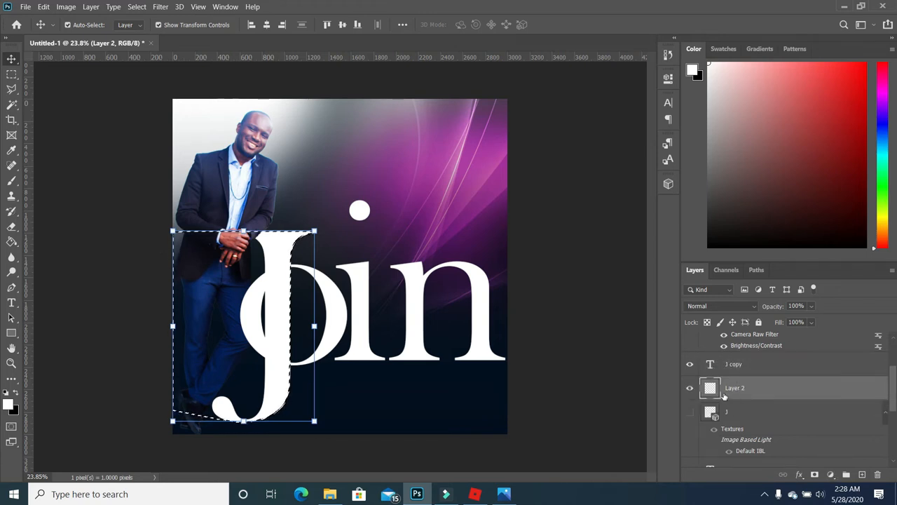
click(9, 404)
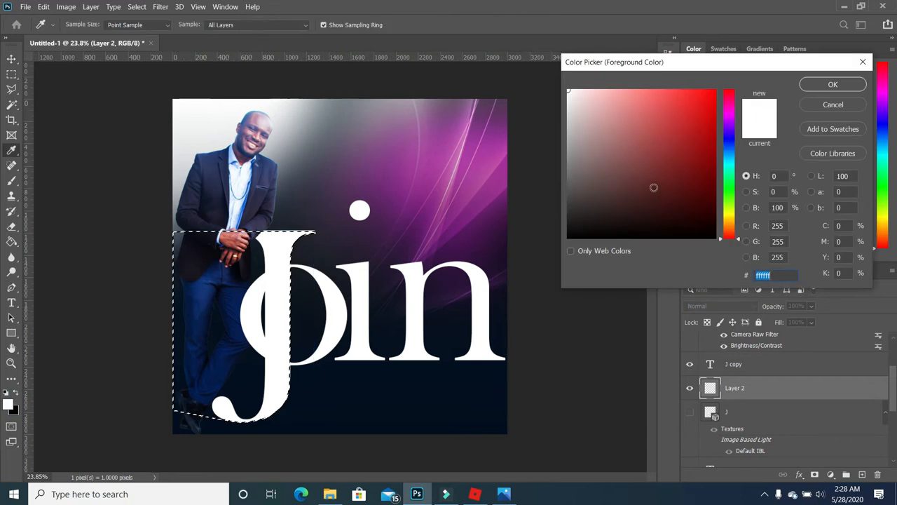
click(731, 217)
drag(732, 222, 731, 225)
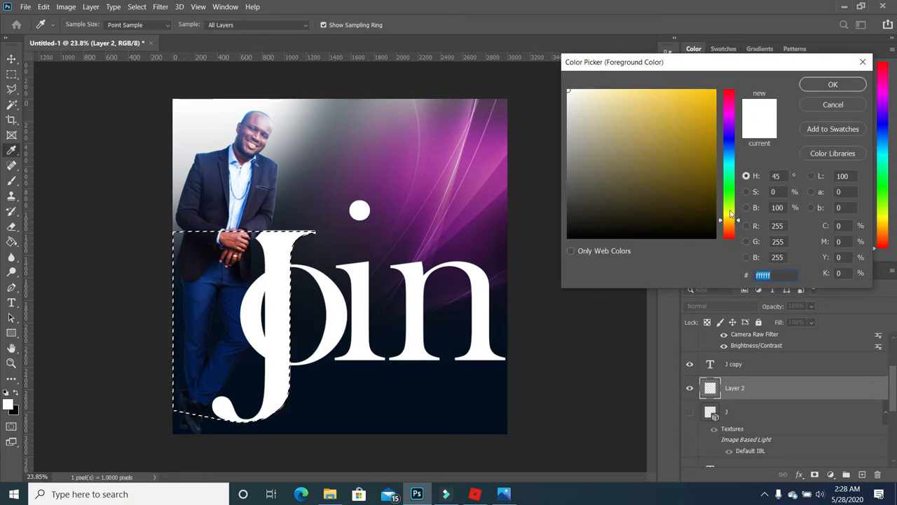
click(714, 90)
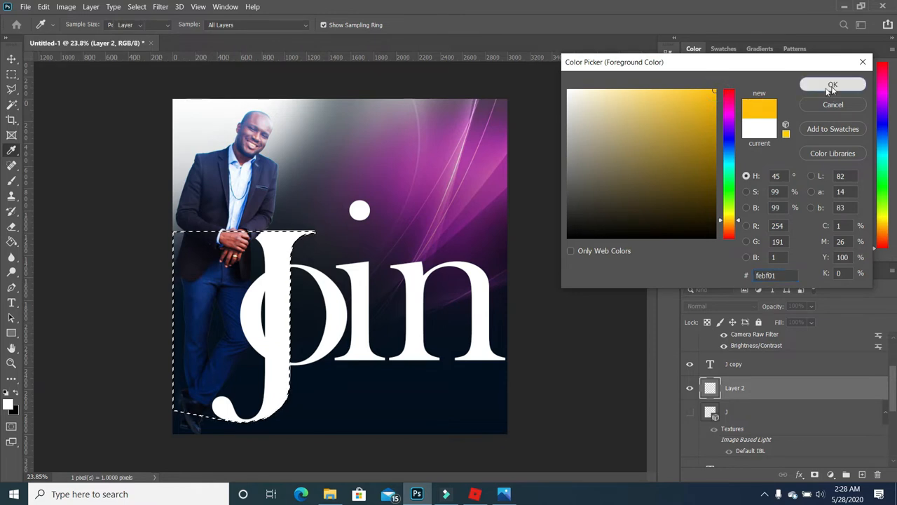
click(832, 85)
key(v)
click(11, 243)
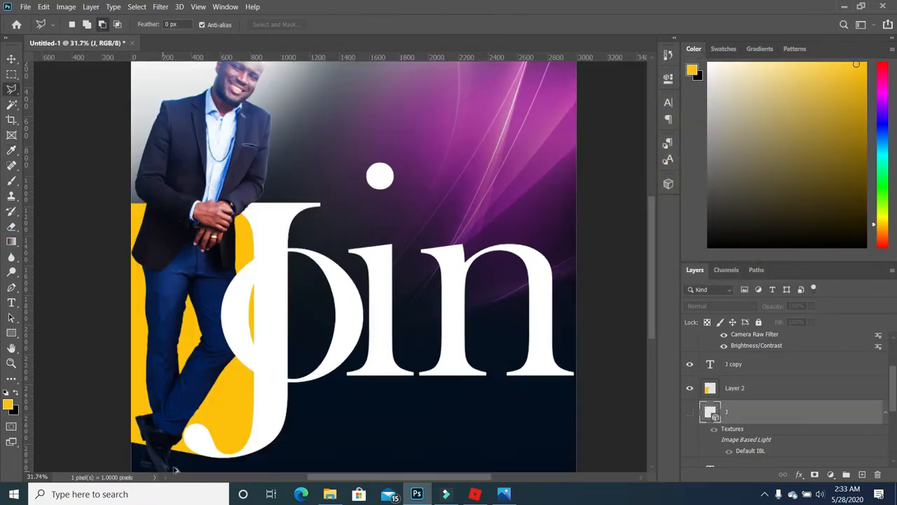
- Draw a polygonal selection around the man's shoe at the J's base
scroll(176, 469, up, 2)
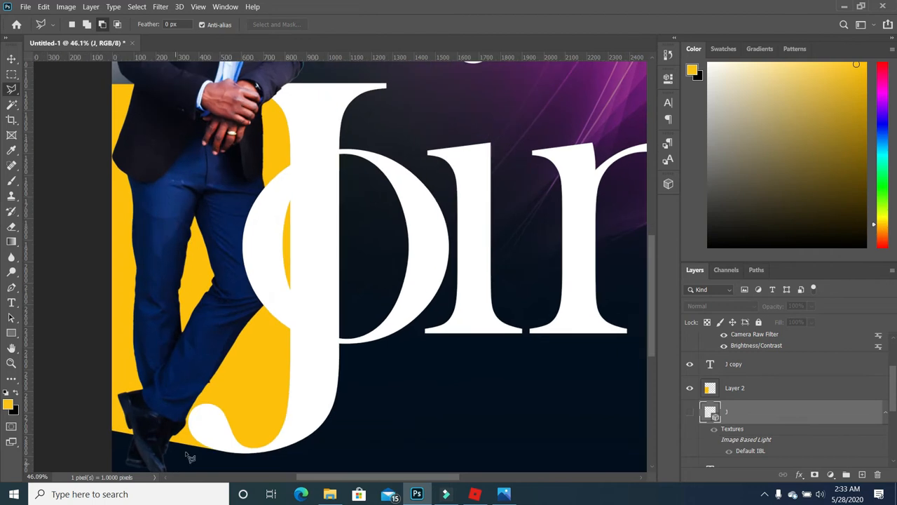
click(218, 406)
click(105, 380)
click(85, 458)
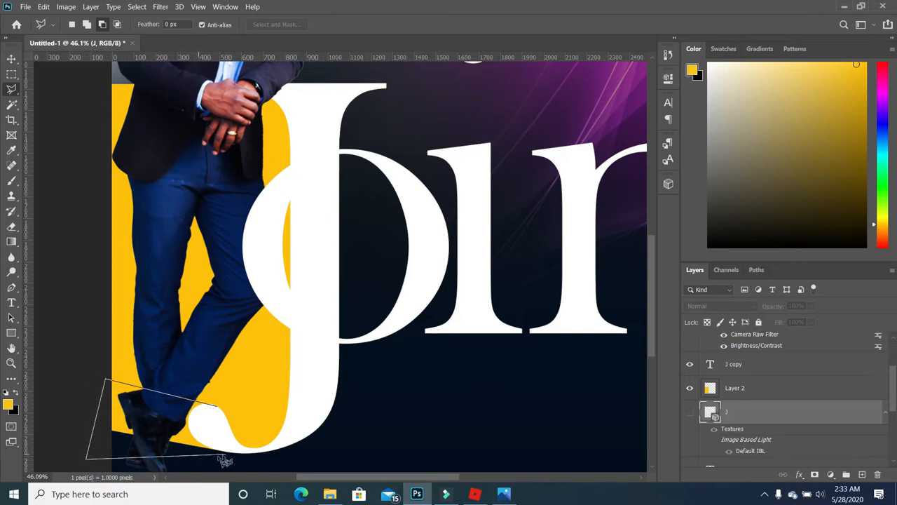
click(112, 430)
key(Escape)
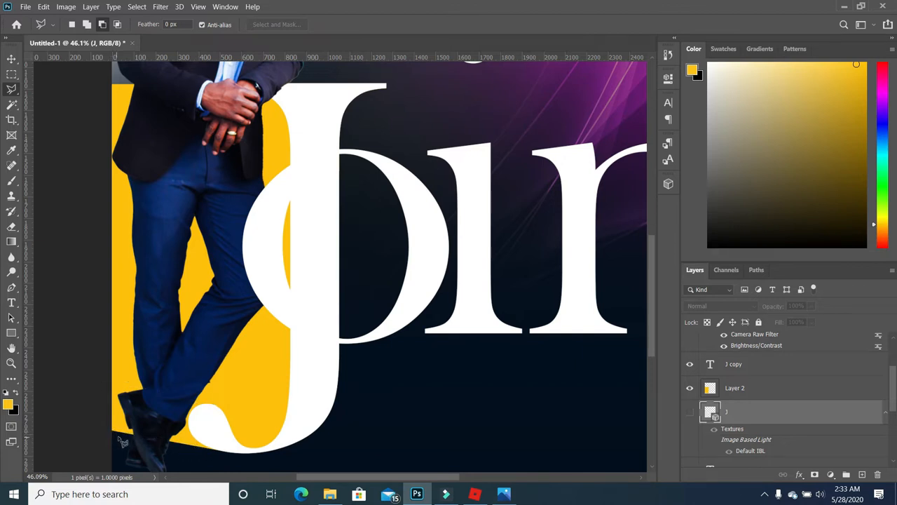
click(112, 430)
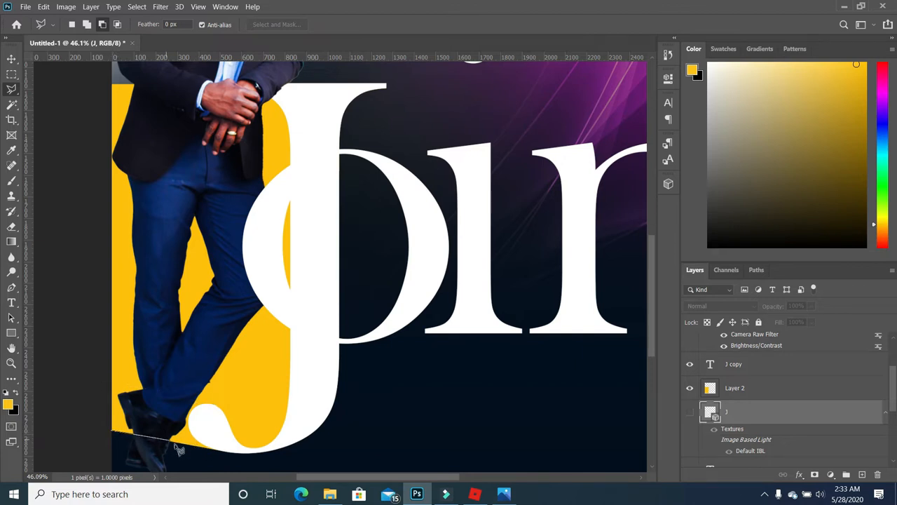
click(217, 448)
click(217, 405)
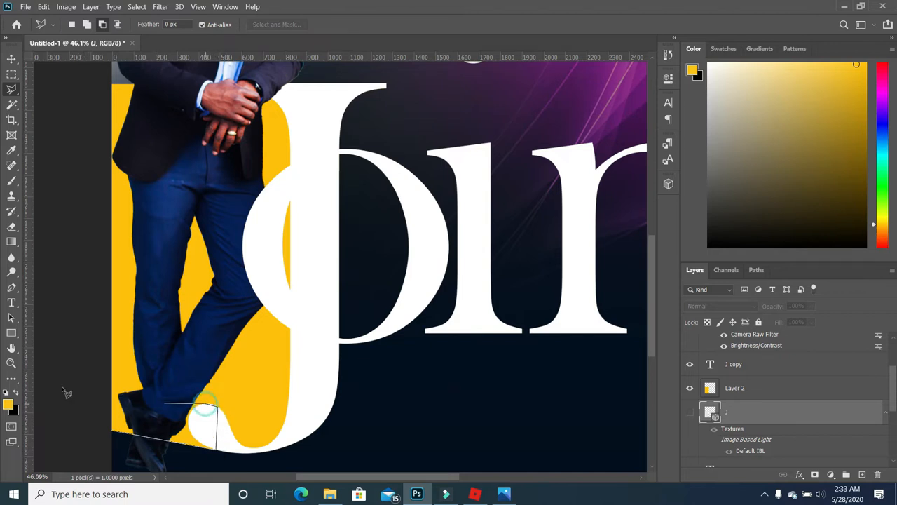
click(119, 383)
click(145, 430)
- Fill the selection black on new Layer 3 above Layer 2, deselect, and set 73% opacity
click(862, 475)
click(15, 393)
right_click(12, 242)
click(59, 253)
drag(756, 412, 757, 379)
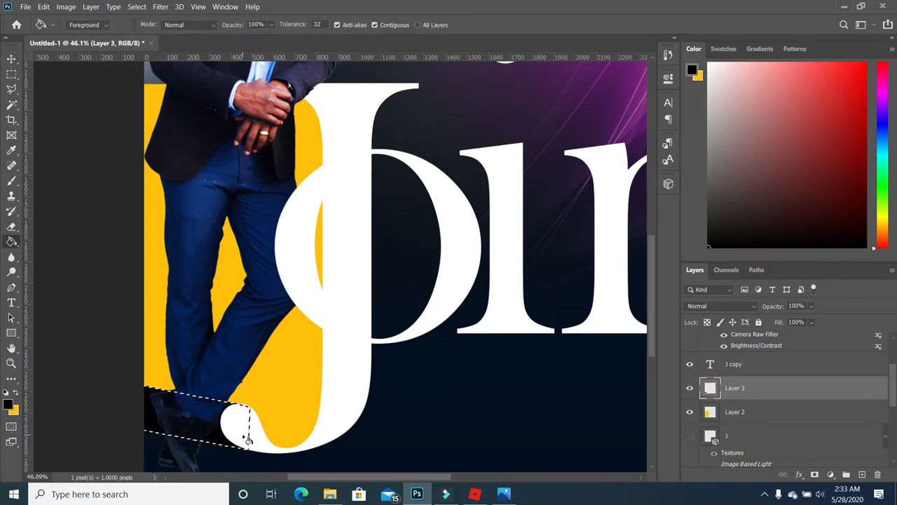
key(ctrl+d)
drag(811, 307, 810, 322)
scroll(341, 339, down, 1)
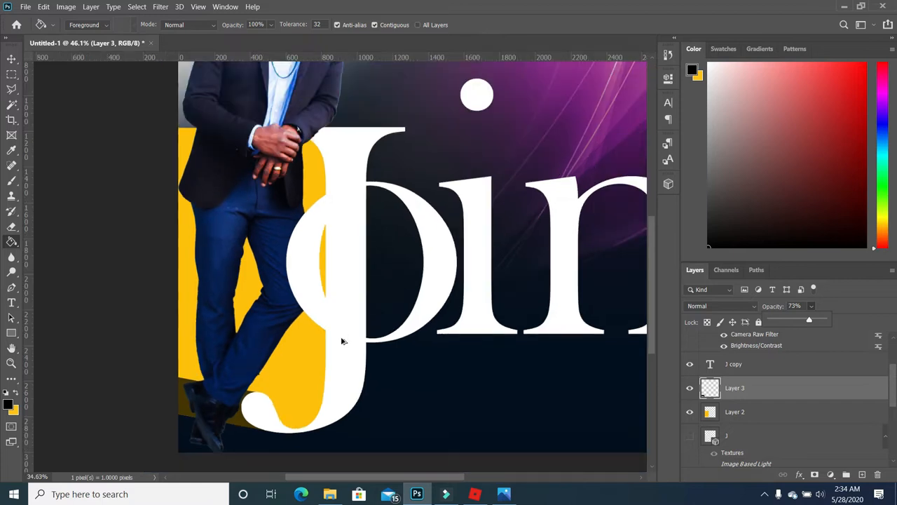
scroll(352, 380, down, 1)
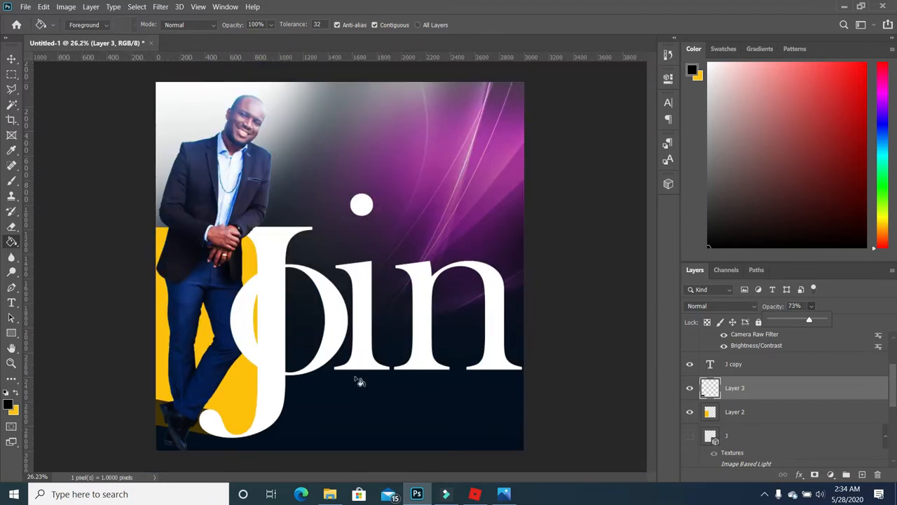
- Set the 'o' text layer's opacity to 50%
scroll(359, 377, down, 1)
key(v)
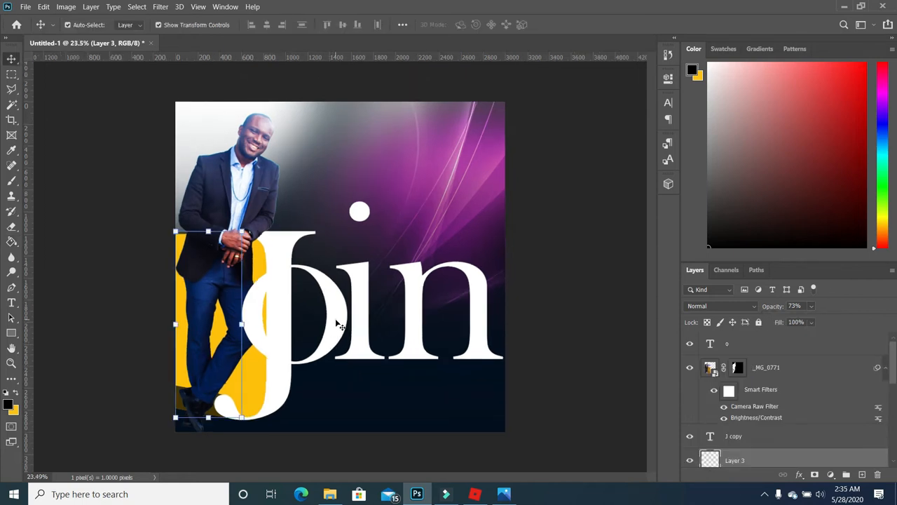
click(339, 325)
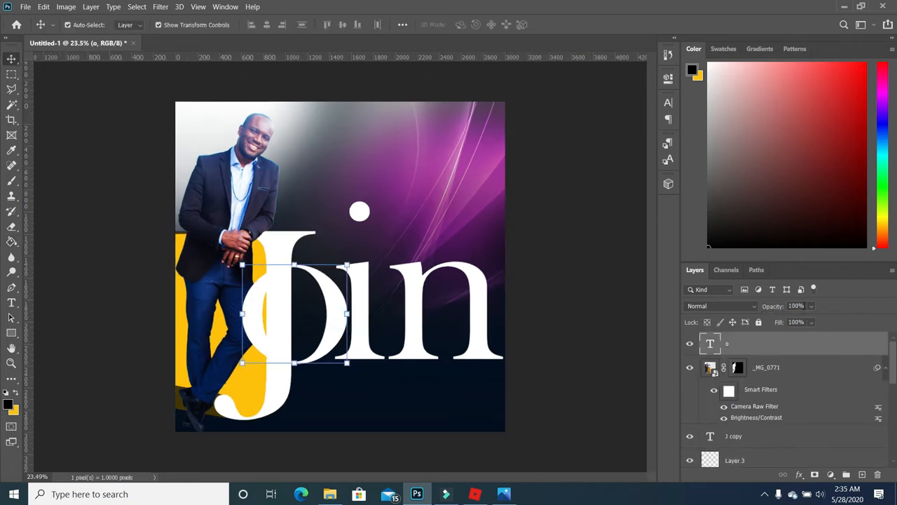
click(811, 306)
drag(825, 321, 797, 322)
click(340, 300)
- Scale the 'o' to 91.37% and reposition it, then move the 'i' and 'n' up
drag(243, 265, 248, 254)
drag(241, 159, 250, 178)
drag(342, 316, 337, 306)
click(533, 294)
drag(360, 337, 364, 327)
drag(416, 344, 418, 334)
click(533, 309)
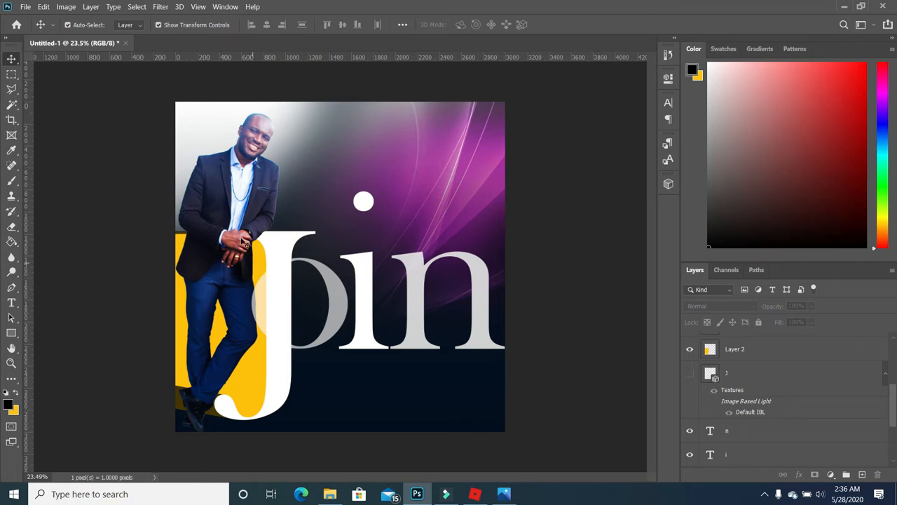
- Fill an elliptical selection around the i's dot with yellow on a new layer and shift it down
click(14, 76)
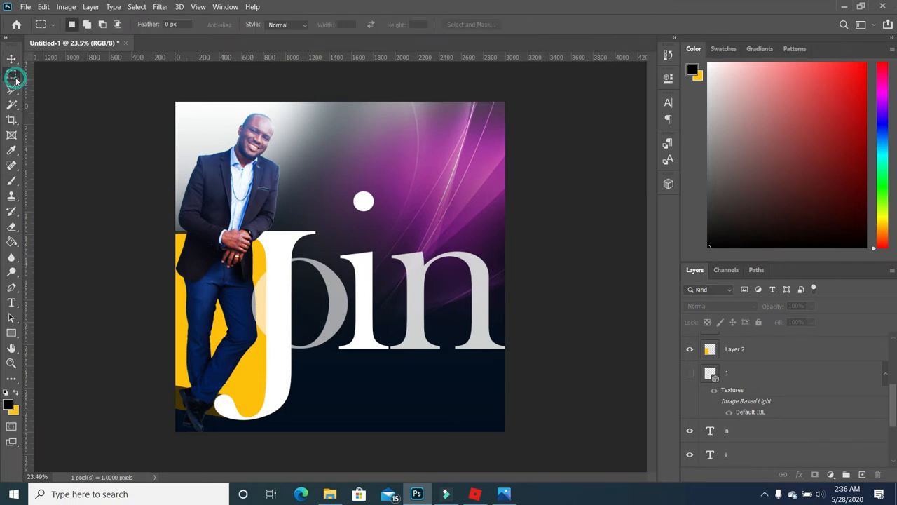
click(43, 87)
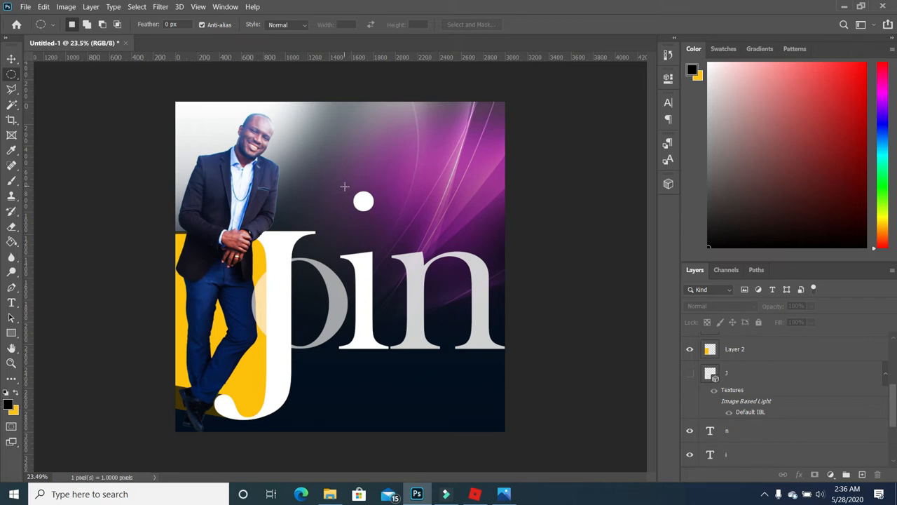
mouse_move(344, 186)
mouse_down()
mouse_move(384, 226)
mouse_move(363, 235)
mouse_up()
key(x)
key(g)
click(863, 475)
click(363, 215)
key(ctrl+d)
click(11, 59)
click(126, 280)
- Add 36 pt '1PM' text in Geometr415 Blk BT and move it into the yellow circle
click(11, 302)
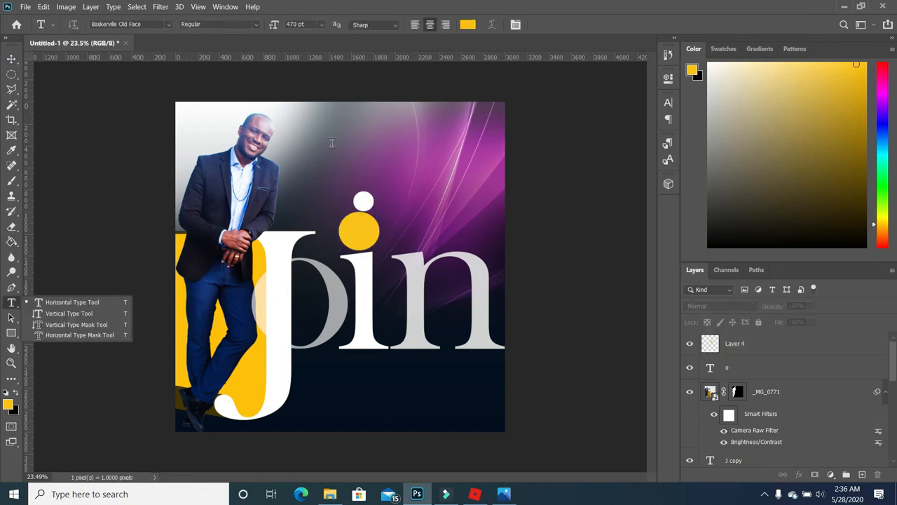
click(331, 146)
click(321, 24)
click(306, 147)
text(1PM)
key(ctrl+a)
click(168, 25)
click(168, 280)
click(12, 59)
double_click(710, 343)
drag(376, 226, 374, 245)
click(406, 399)
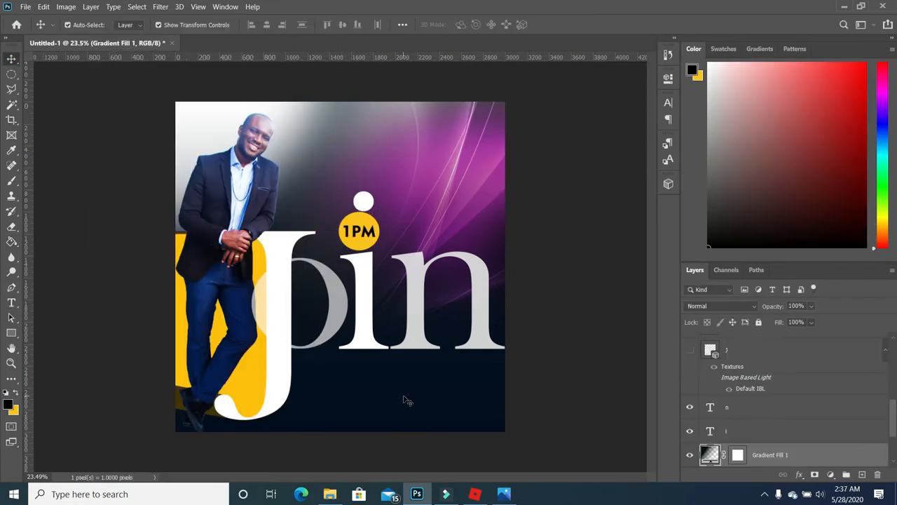
- Add a layer mask to the 'i' and paint black over an elliptical selection of its dot
click(366, 279)
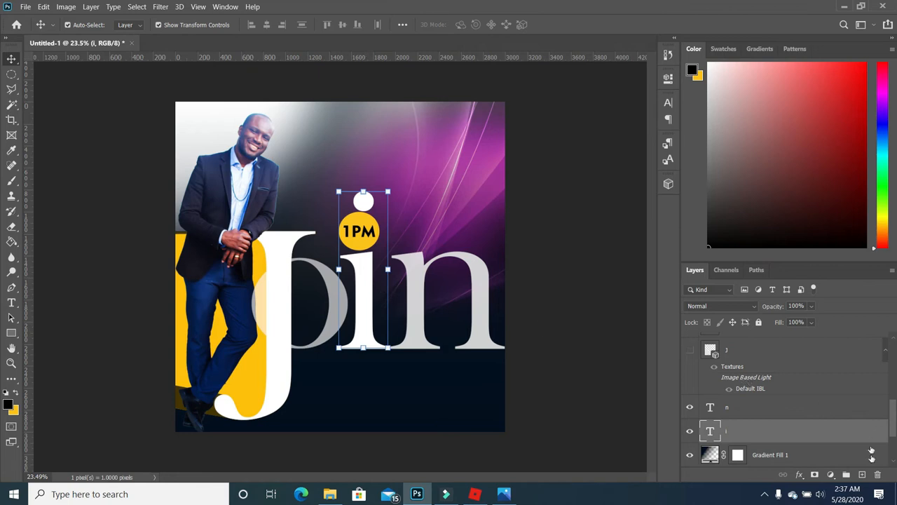
click(815, 474)
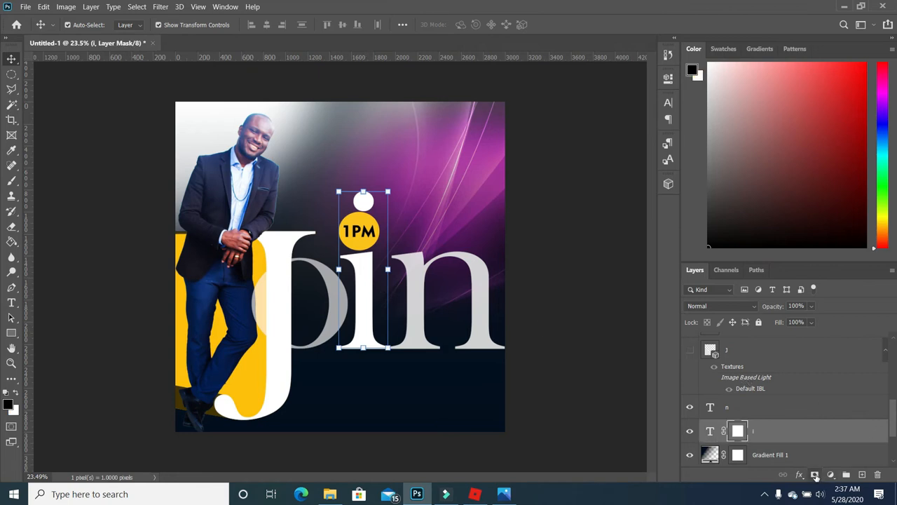
click(11, 75)
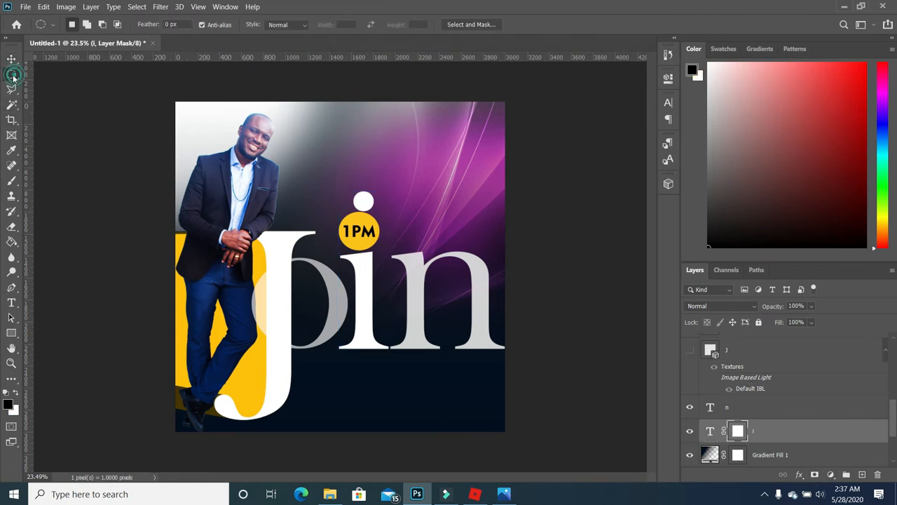
drag(350, 182, 377, 216)
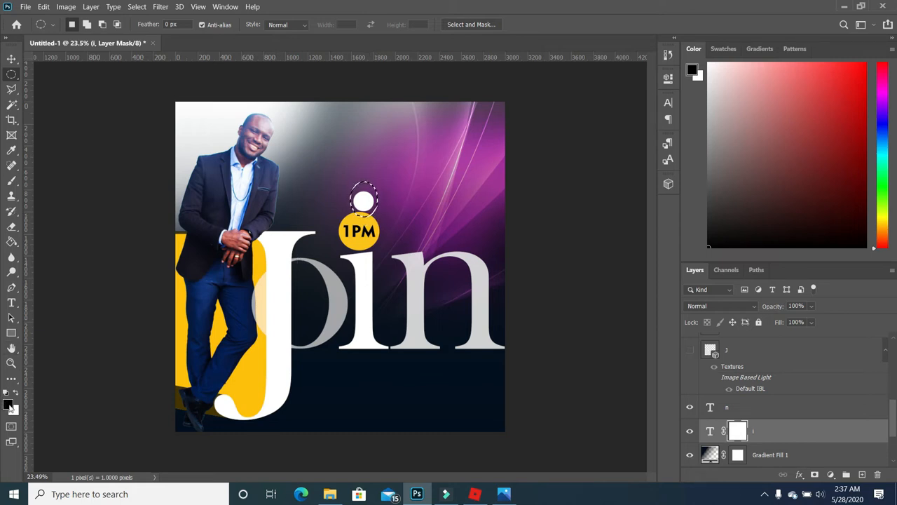
click(12, 180)
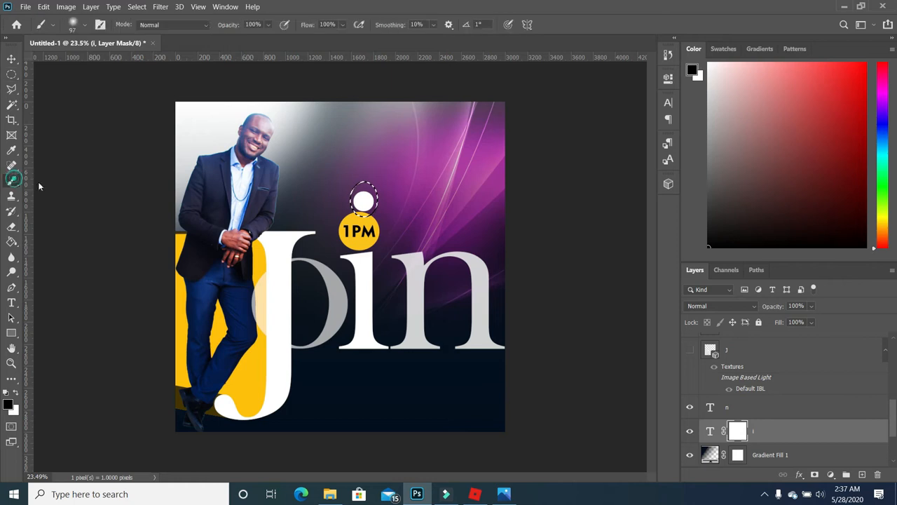
click(364, 202)
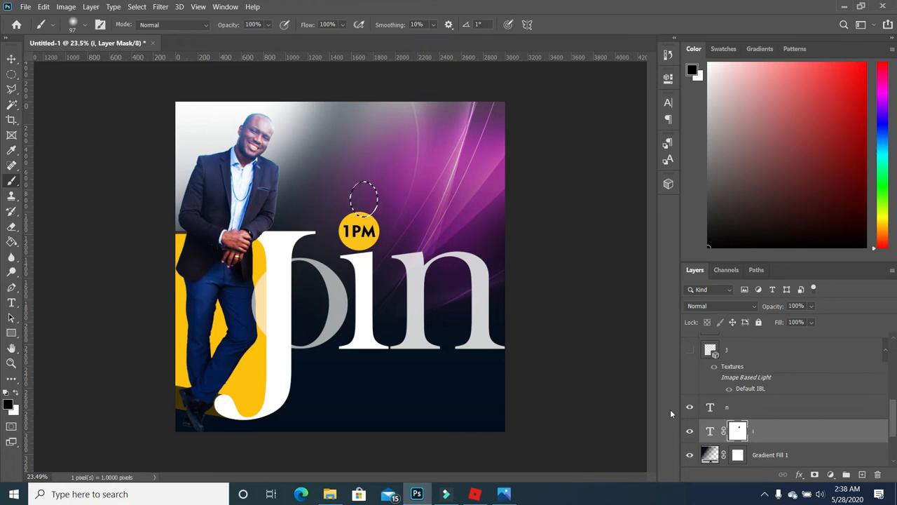
key(ctrl+d)
- Paint the i's dot back in with white on the mask, then undo it
click(15, 392)
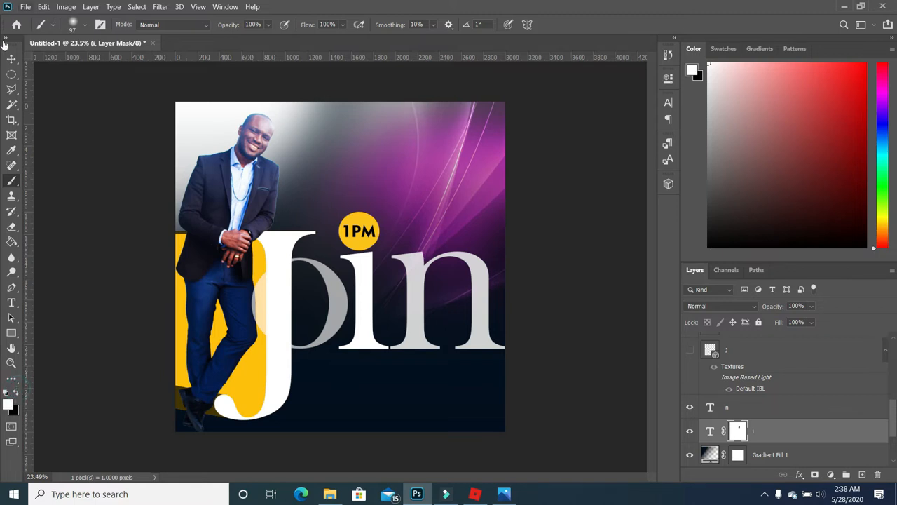
mouse_move(359, 197)
mouse_down()
mouse_move(363, 187)
mouse_move(365, 204)
mouse_up()
key(ctrl+z)
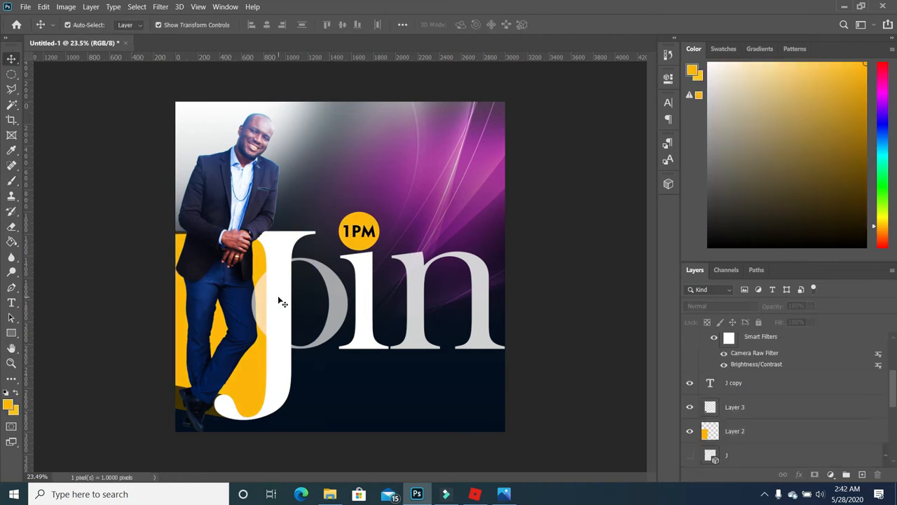
- Add 'ONLINE' text in Bebas Neue, placed and resized beneath the 'n' of Join
click(359, 144)
text(ONLINE)
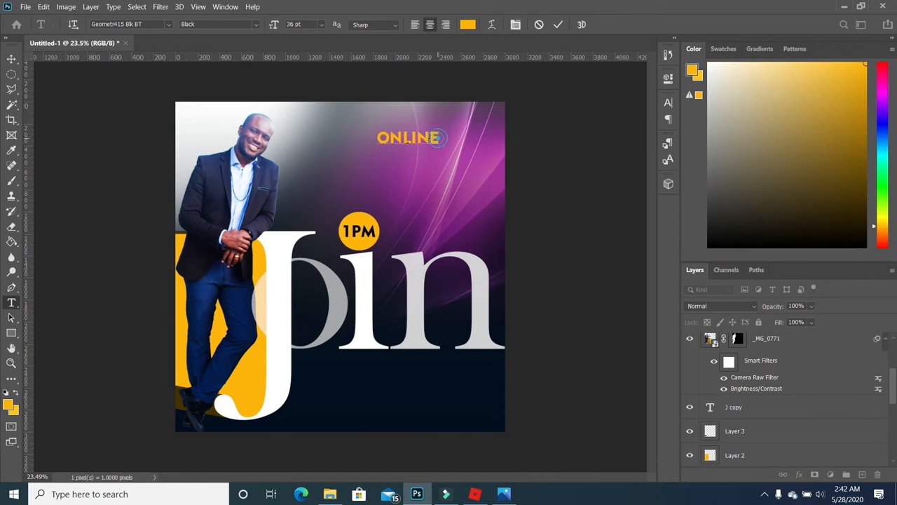
key(ctrl+a)
click(168, 25)
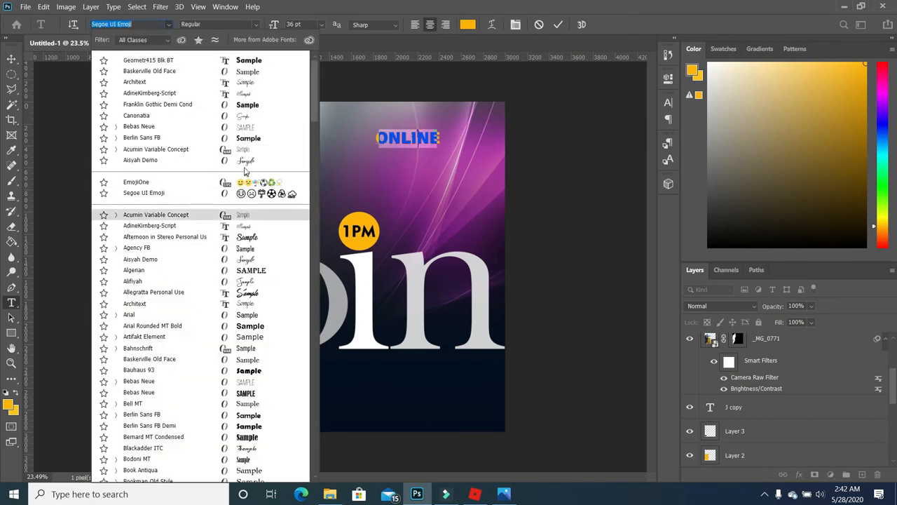
click(245, 127)
key(ctrl+Return)
key(v)
drag(414, 140, 444, 377)
drag(471, 364, 453, 371)
click(468, 390)
click(463, 364)
click(472, 390)
- Start a new horizontal text layer near the top of the flyer
click(11, 302)
click(374, 164)
click(12, 302)
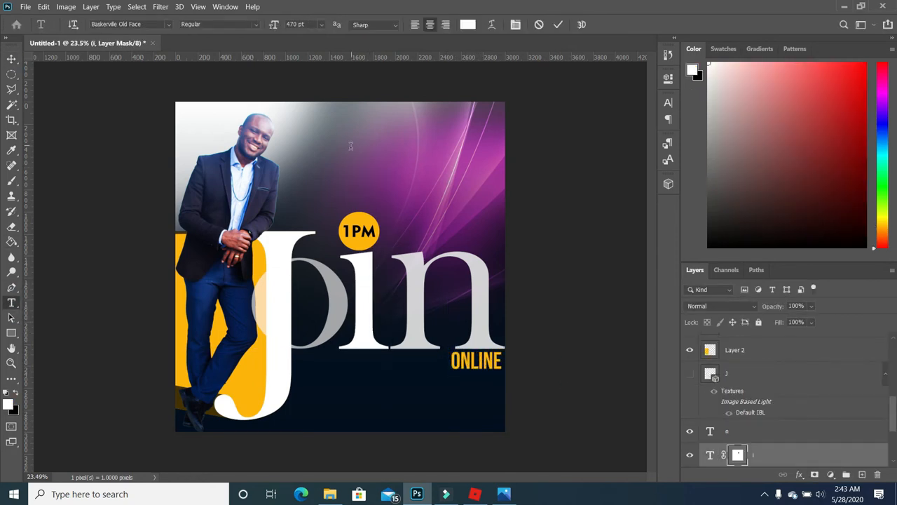
click(353, 144)
- Add red 'Us' in Canonatia with -60 tracking beside ONLINE, layered above the J
text(J)
click(168, 24)
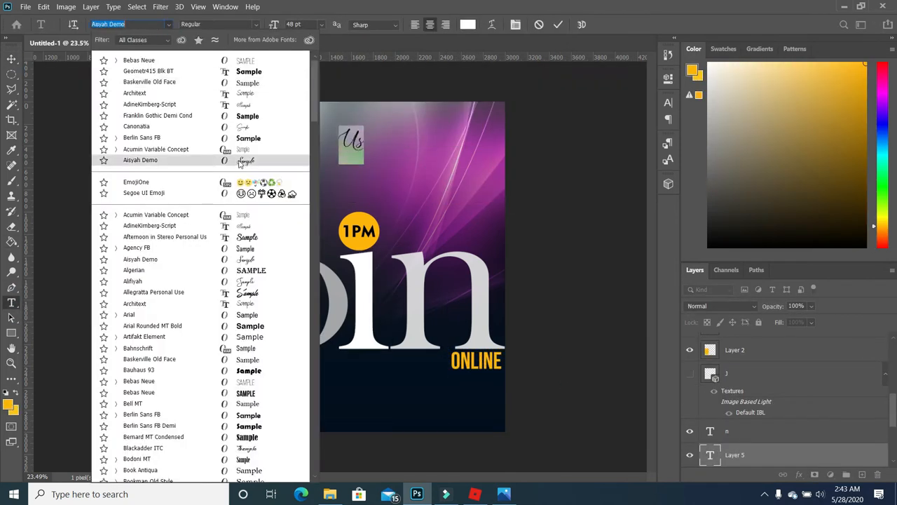
text(s)
key(ctrl+a)
click(8, 404)
click(728, 92)
click(712, 91)
key(Return)
drag(342, 192, 444, 356)
click(667, 102)
drag(606, 145, 603, 145)
click(615, 270)
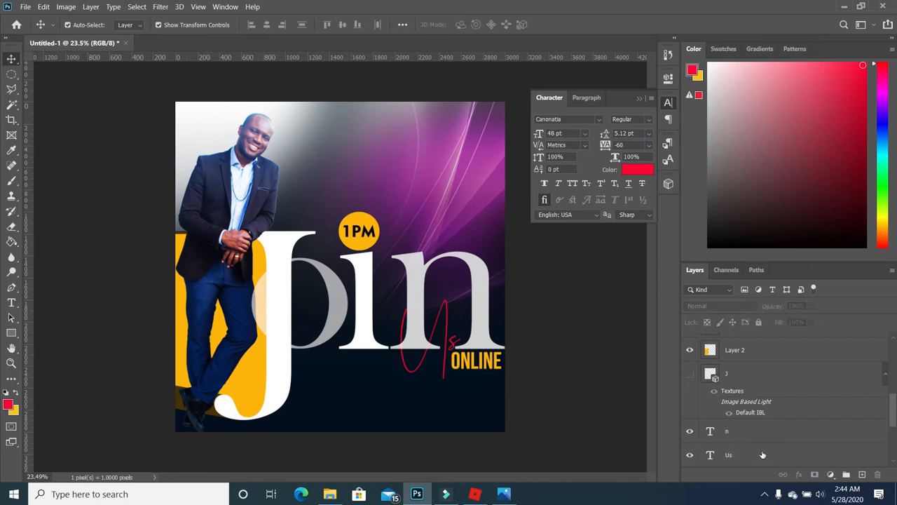
drag(761, 454, 762, 362)
- Enable Outer Glow and a Drop Shadow on Us, with 9 px distance and 8% spread
right_click(783, 373)
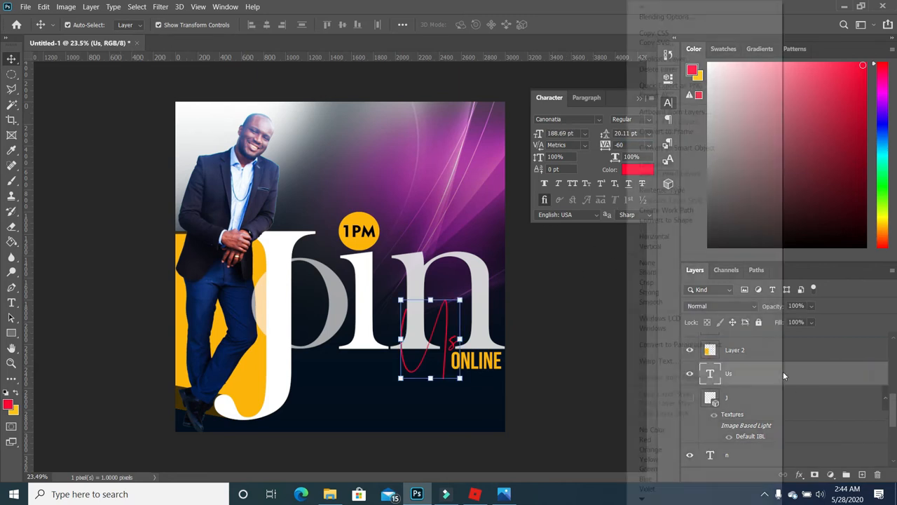
click(687, 15)
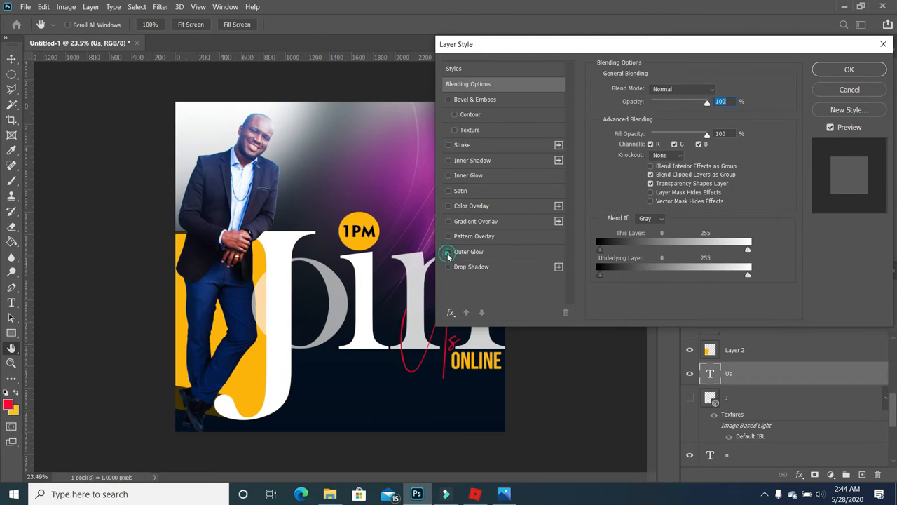
click(448, 252)
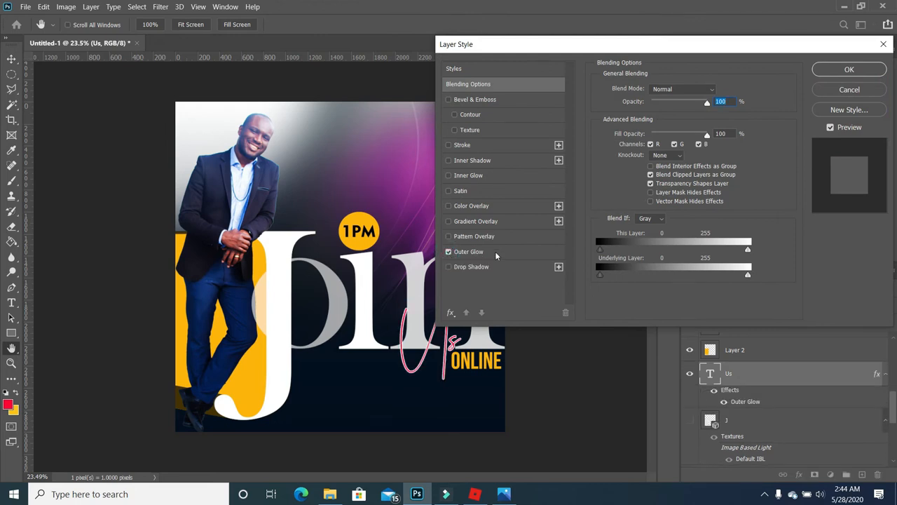
click(448, 267)
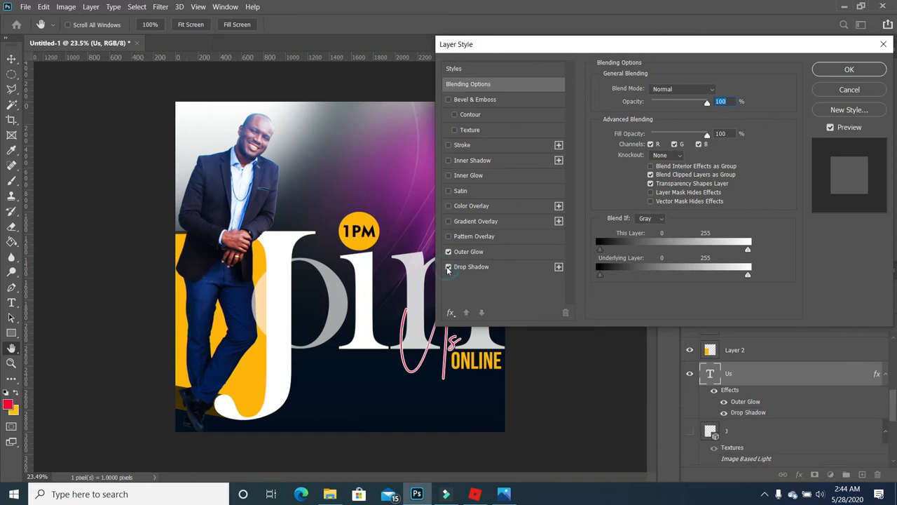
click(484, 266)
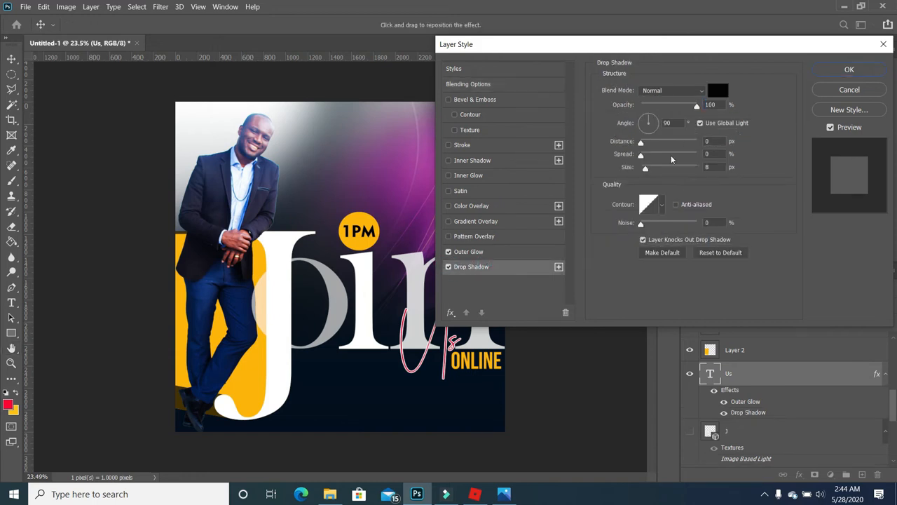
drag(643, 143, 646, 143)
click(643, 156)
drag(643, 157, 647, 156)
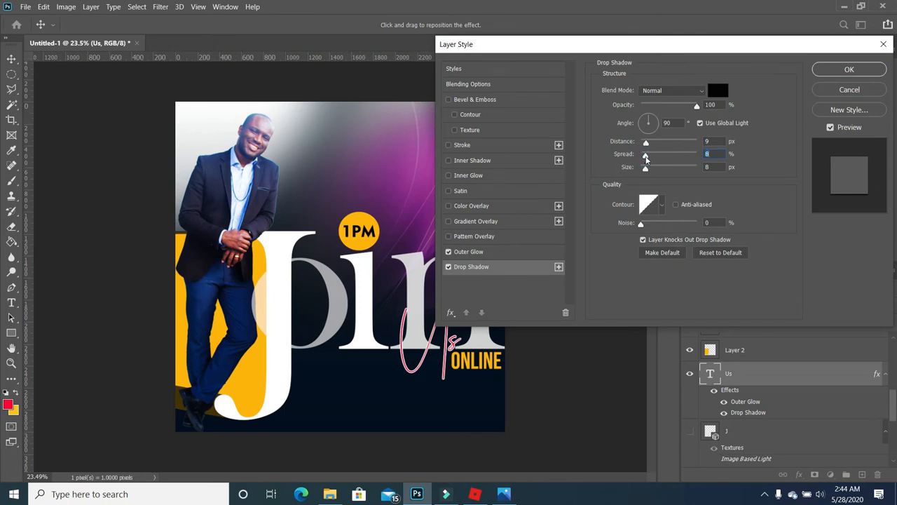
- Set the outer glow to Normal blend, red colour and raised noise, then apply the effects
click(482, 254)
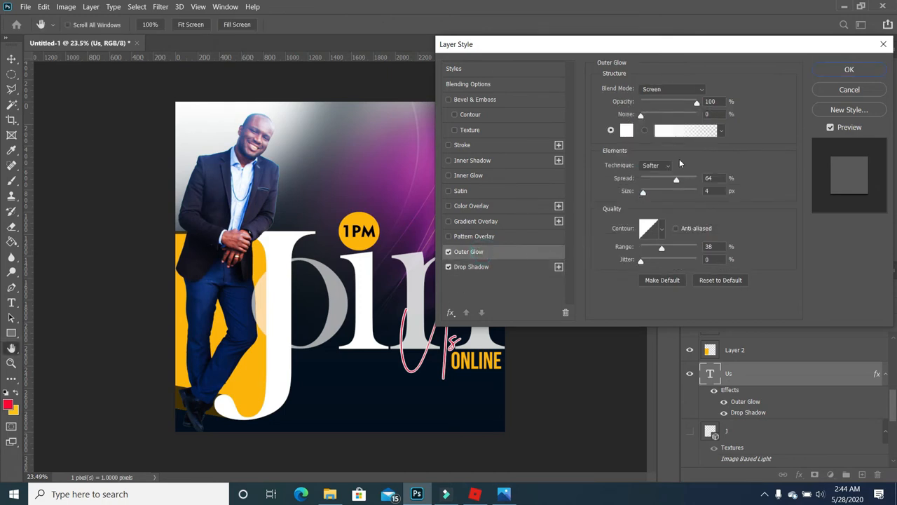
click(698, 91)
click(669, 93)
click(625, 130)
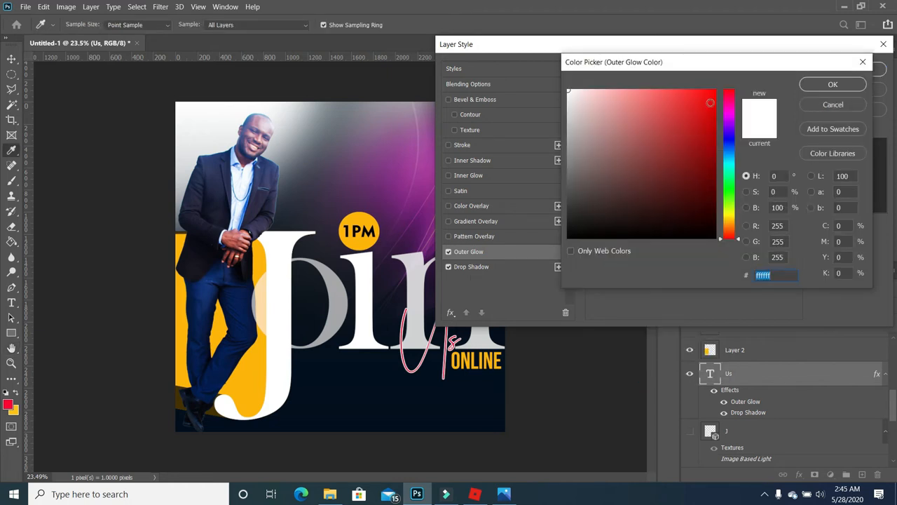
click(713, 91)
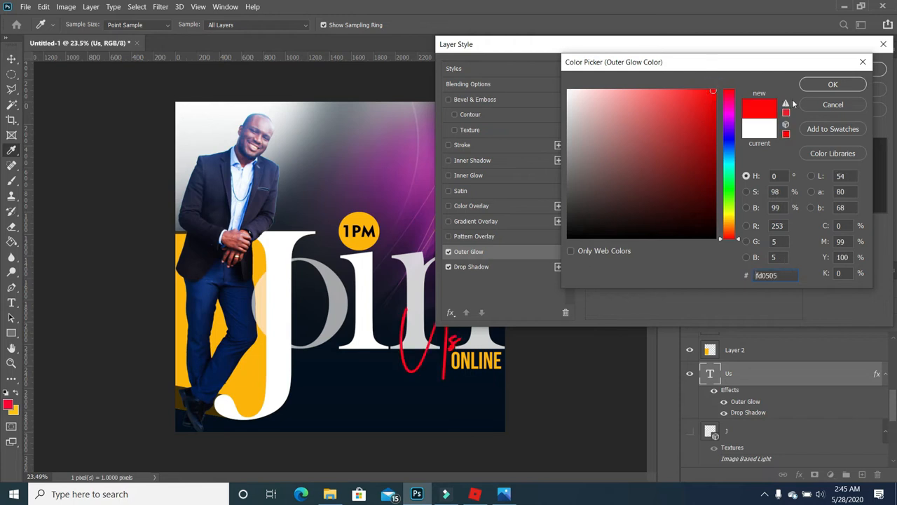
click(831, 84)
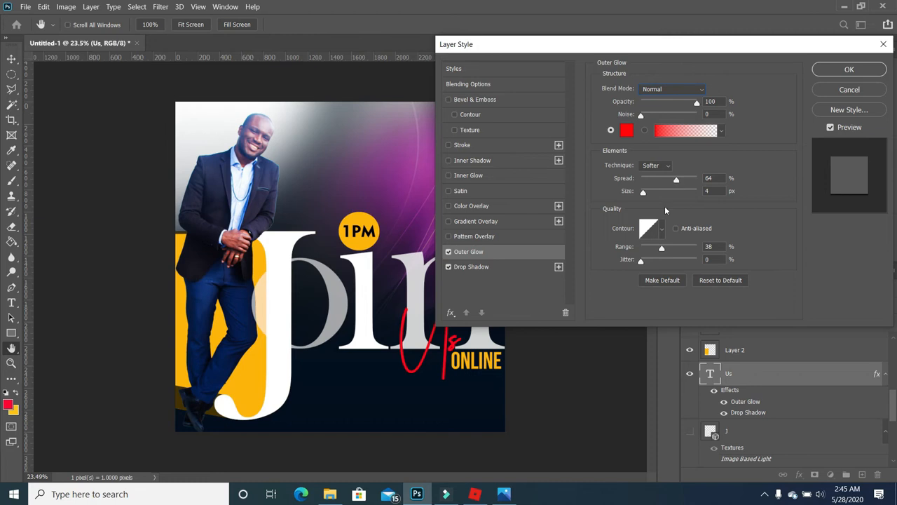
drag(642, 118, 704, 122)
drag(599, 51, 642, 38)
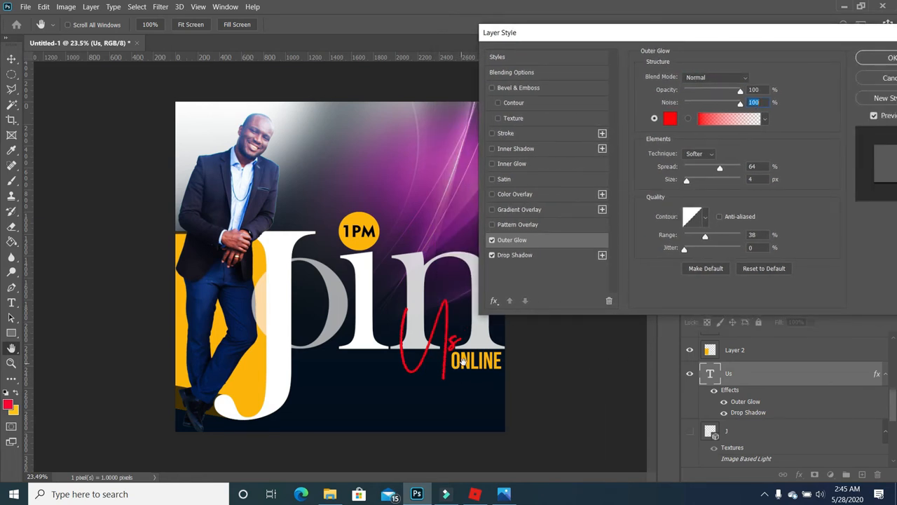
click(889, 58)
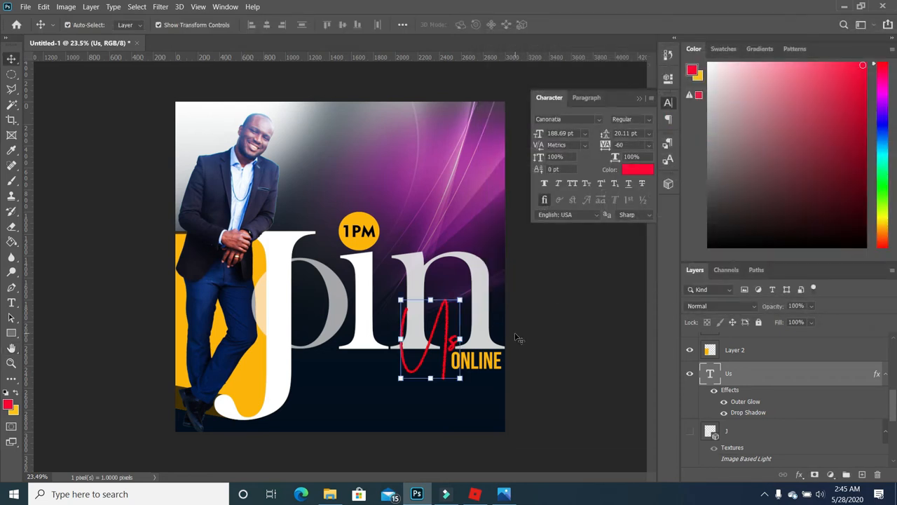
- Deepen the Us drop shadow to Distance 17, Spread 60 and Size 46
right_click(446, 335)
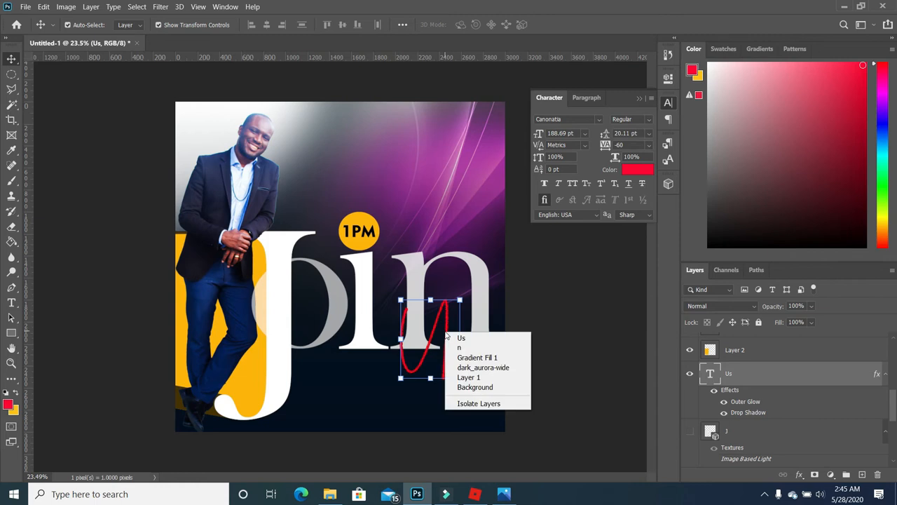
right_click(756, 378)
click(643, 19)
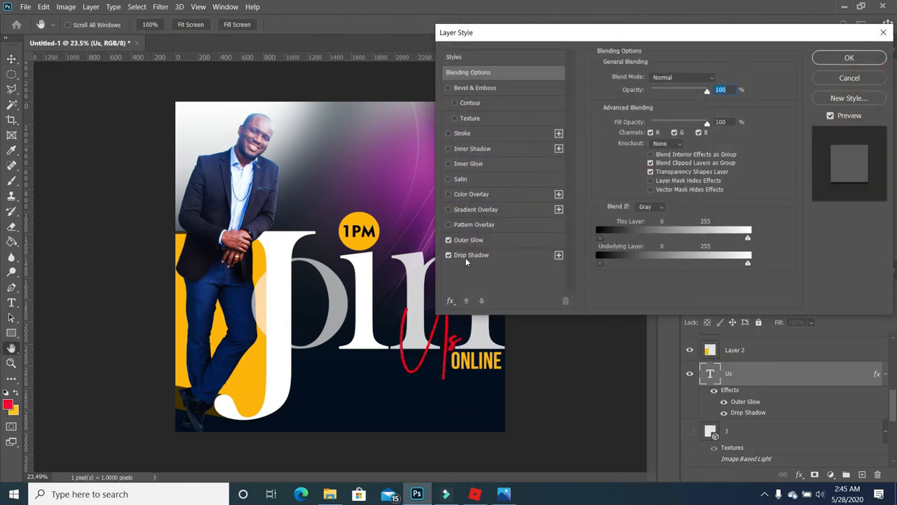
click(468, 255)
drag(645, 158, 651, 131)
drag(646, 144, 674, 144)
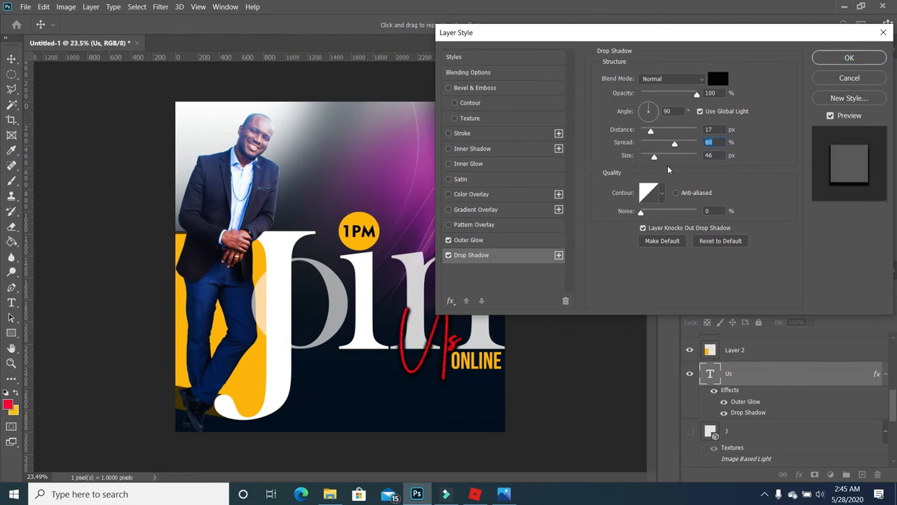
key(Return)
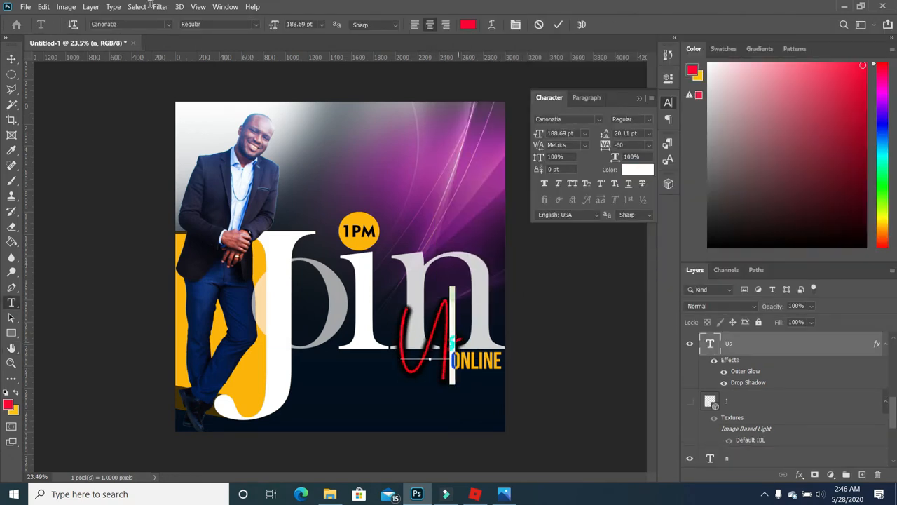
- Reposition the red Us just above ONLINE and scale ONLINE up to 113%
click(11, 58)
mouse_move(457, 317)
mouse_down()
mouse_move(454, 303)
mouse_move(436, 330)
mouse_move(443, 348)
mouse_move(454, 320)
mouse_up()
key(ctrl+t)
key(Return)
click(477, 362)
key(ctrl+t)
key(Return)
drag(474, 363, 473, 364)
click(491, 122)
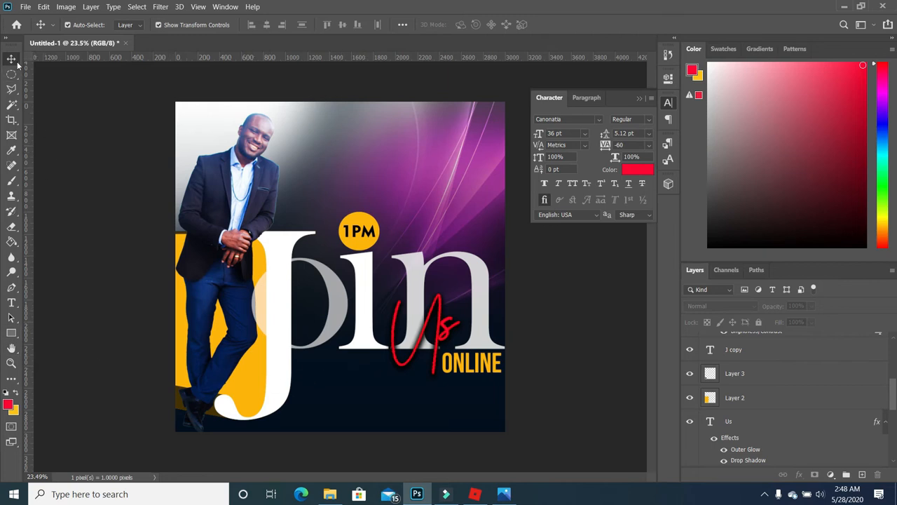
- Duplicate the ONLINE layer, move the copy to the top right and retype it as 31
click(477, 369)
drag(839, 347, 864, 476)
drag(483, 364, 459, 132)
key(t)
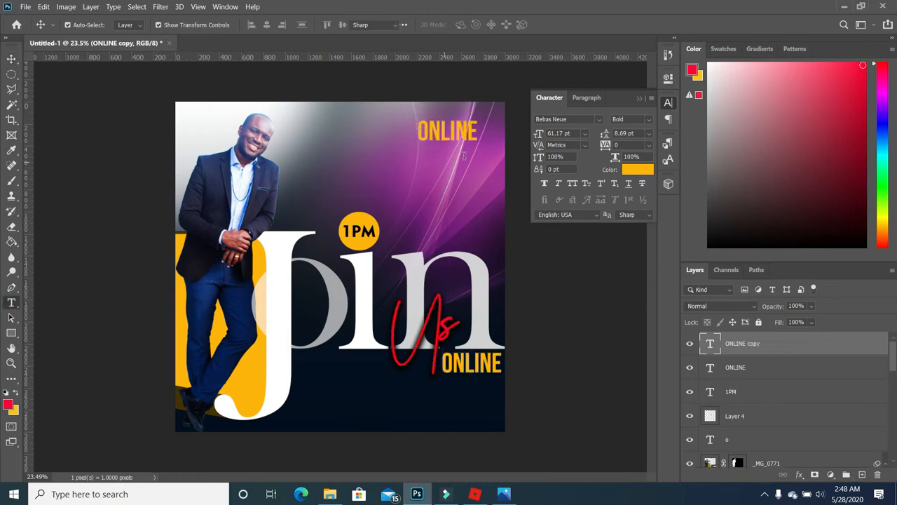
click(452, 134)
key(ctrl+a)
text(31)
- Set the 31 to Geometr415 Blk BT with tracking -160, enlarge it and place it top right
key(ctrl+a)
click(169, 26)
click(250, 84)
drag(607, 145, 600, 145)
drag(433, 146, 483, 136)
key(shift+Up)
key(shift+Up)
key(Return)
key(shift+Right)
key(shift+Right)
click(503, 384)
- Duplicate ONLINE again, place the copy below the 31 and retype it as MAY
click(487, 368)
drag(872, 370, 862, 475)
drag(473, 362, 449, 161)
double_click(449, 163)
text(MAY)
- Set MAY to the Regular weight and colour it white
key(ctrl+a)
click(168, 25)
click(169, 25)
click(256, 25)
click(197, 64)
click(12, 59)
click(11, 302)
double_click(447, 164)
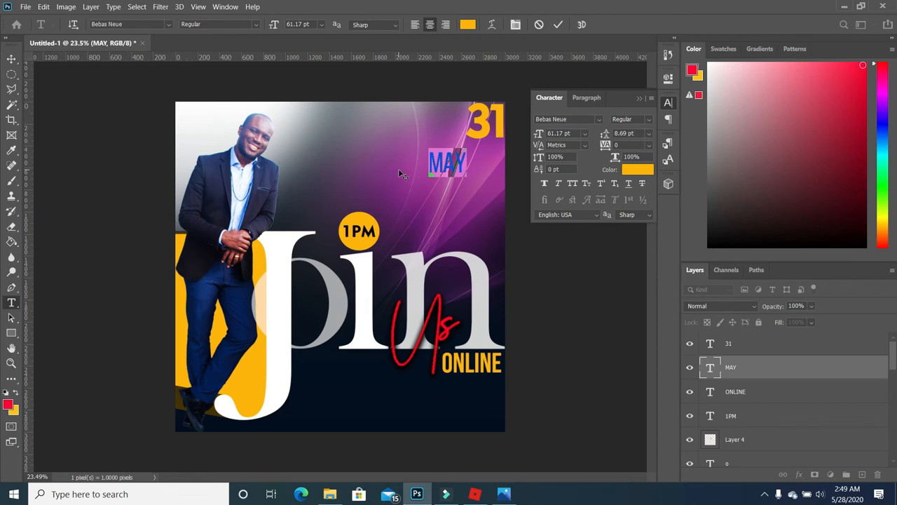
click(5, 392)
click(15, 393)
click(732, 367)
- Add a drop shadow to the MAY layer
right_click(733, 367)
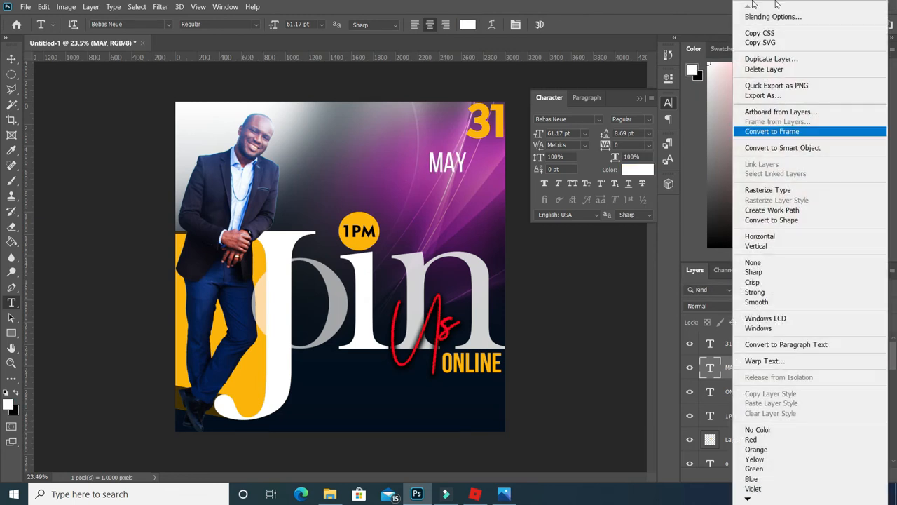
click(758, 18)
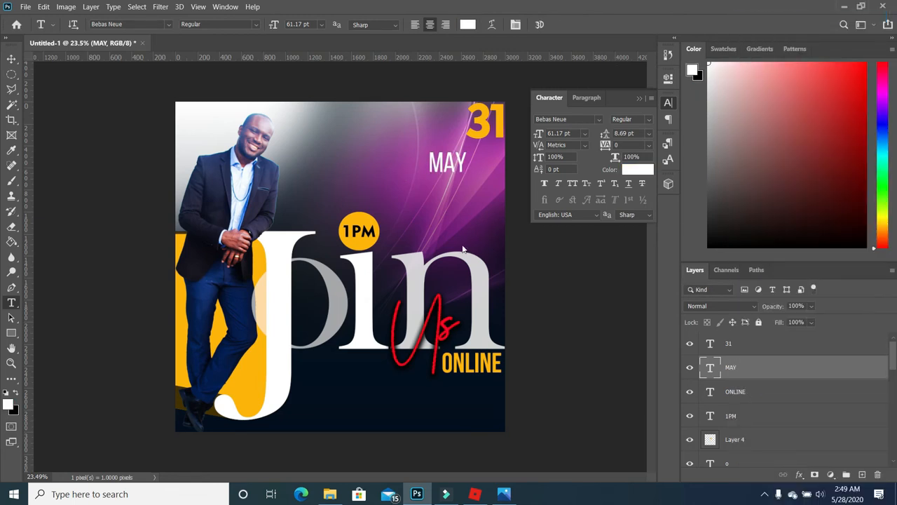
click(350, 231)
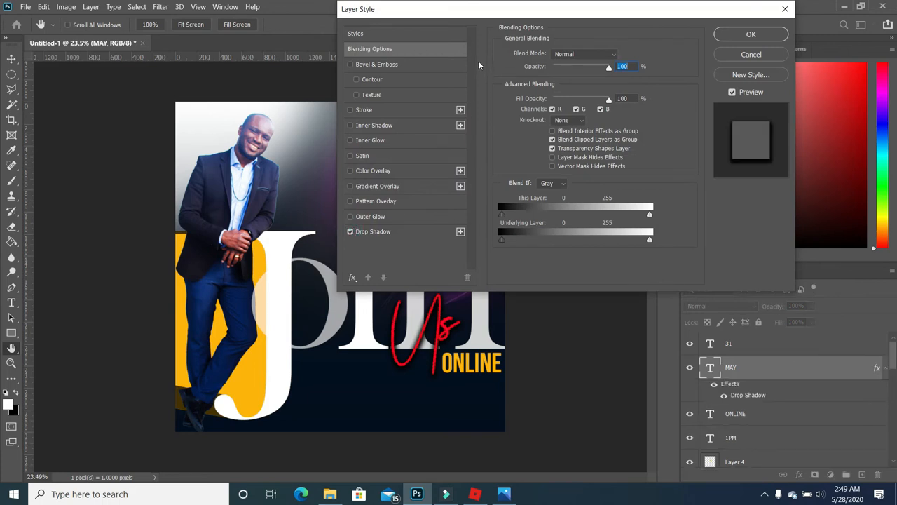
drag(500, 12, 654, 52)
click(881, 75)
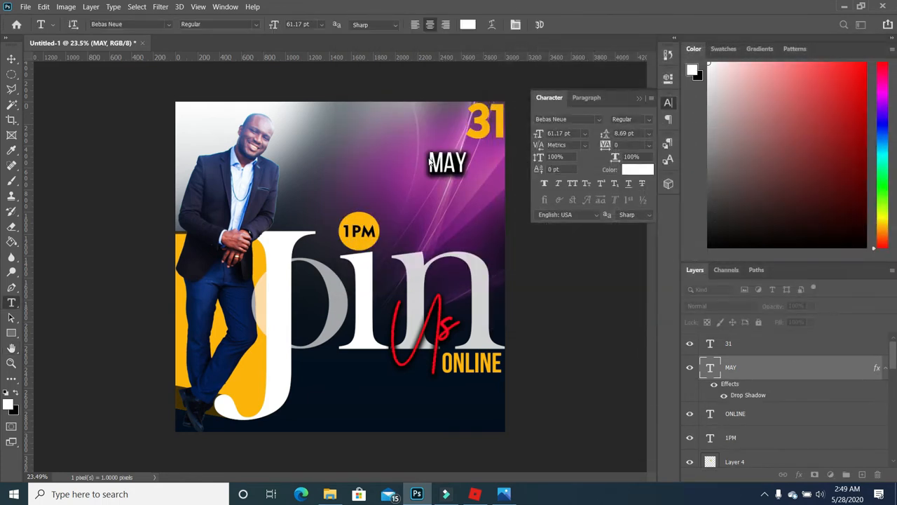
click(12, 58)
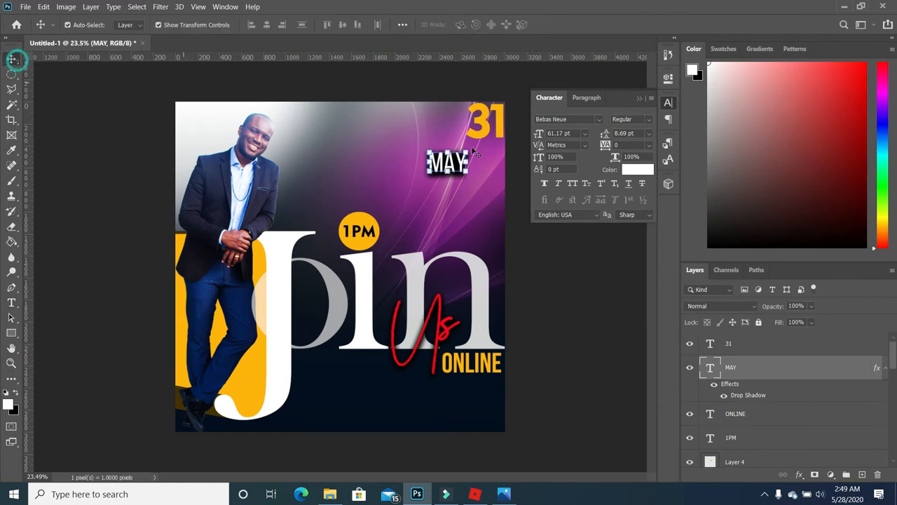
- Move MAY up under the 31, then scale both layers together to about 90%
drag(461, 168, 494, 160)
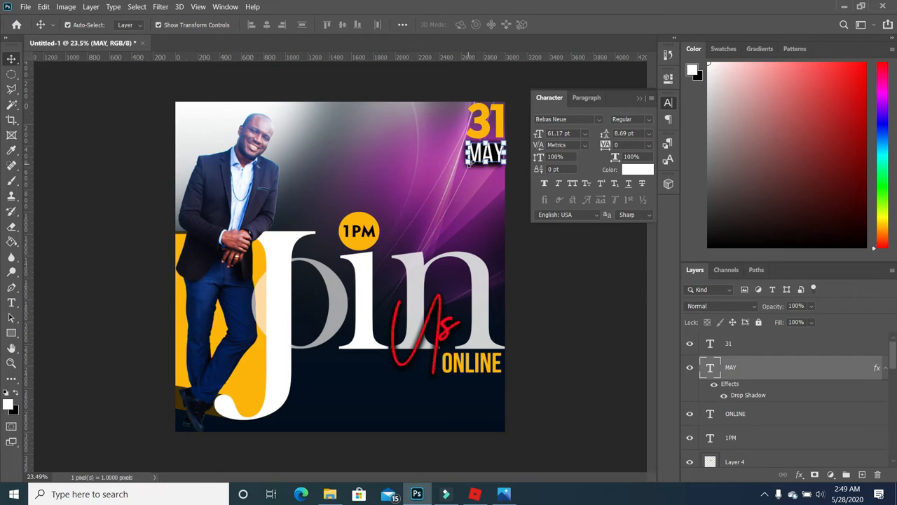
click(519, 222)
click(494, 152)
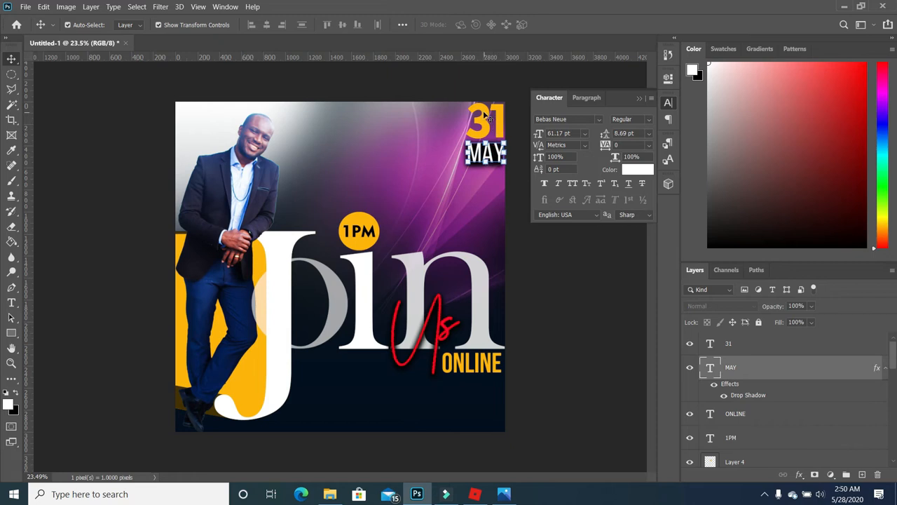
shift+click(488, 117)
key(ctrl+t)
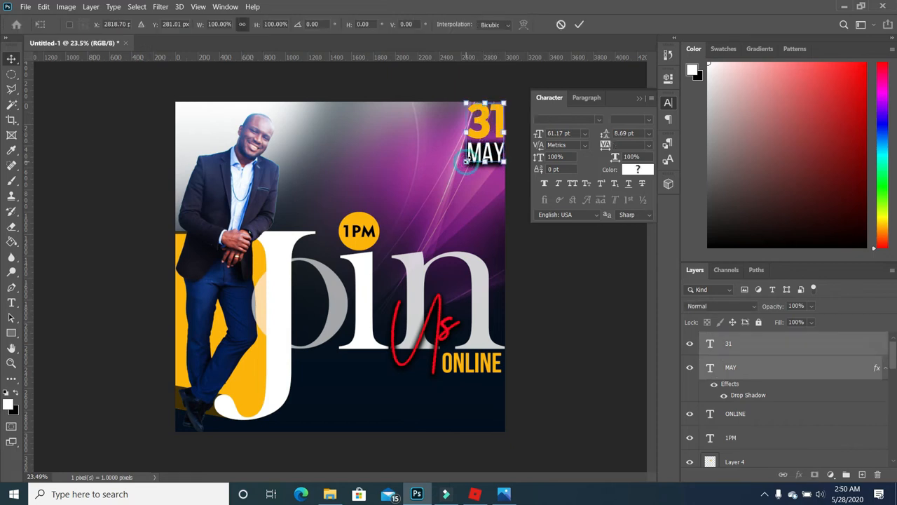
drag(466, 161, 469, 155)
key(Return)
click(549, 257)
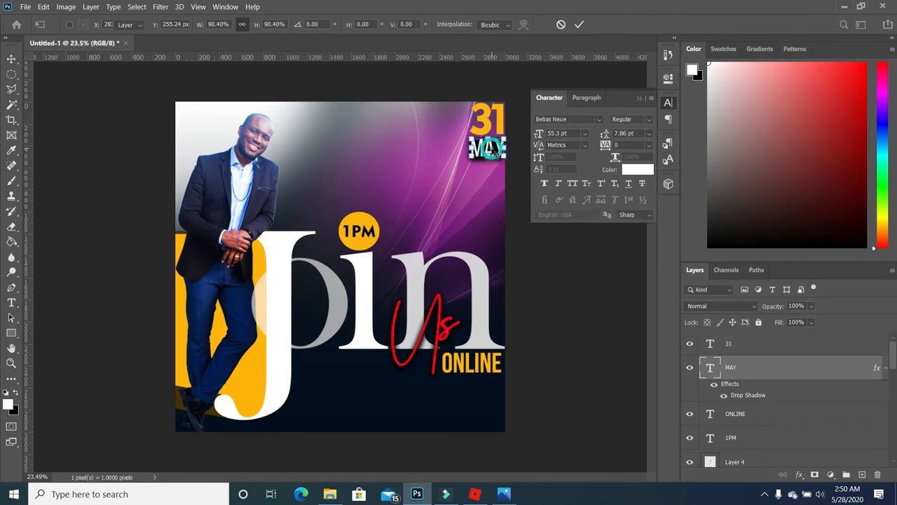
click(563, 273)
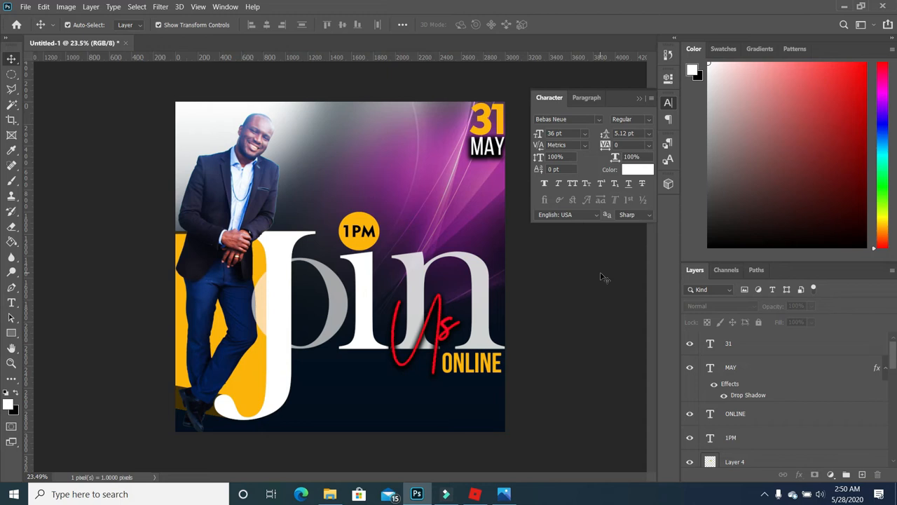
- Change the 31 from yellow to the Us script's red, #f60631
click(11, 303)
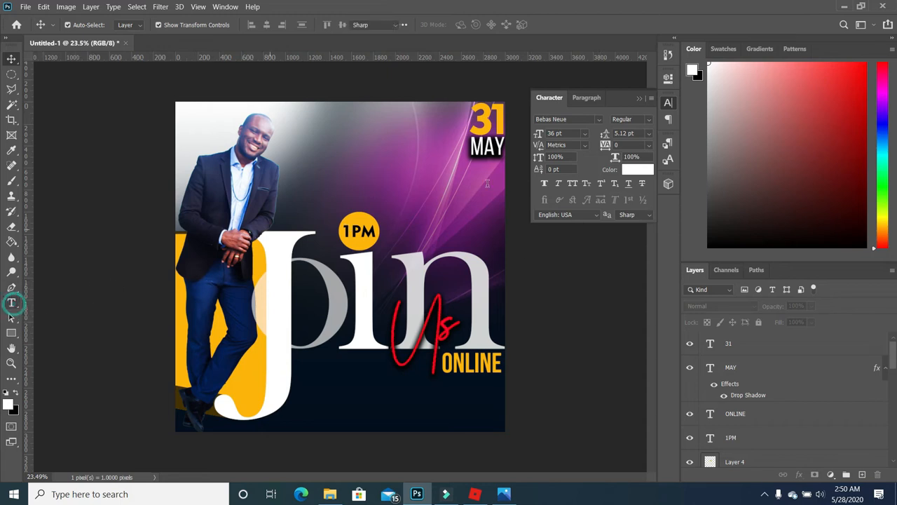
double_click(471, 121)
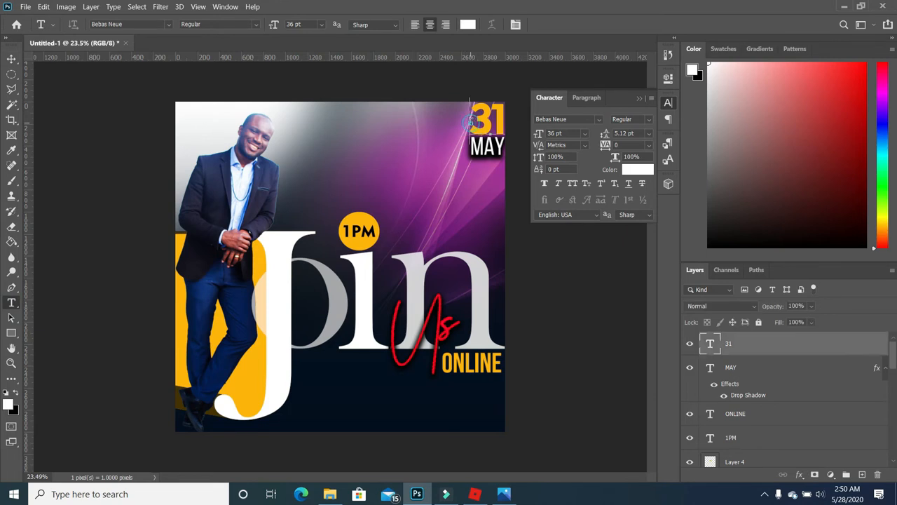
click(10, 404)
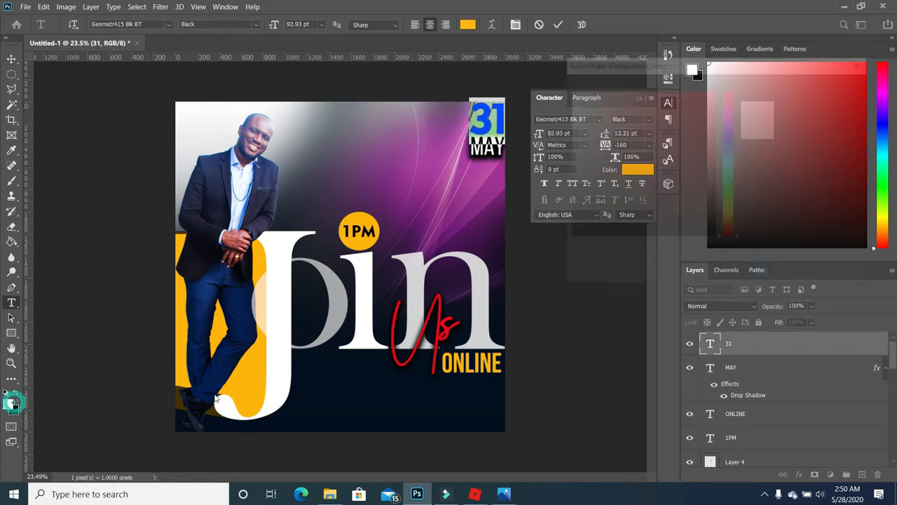
click(444, 330)
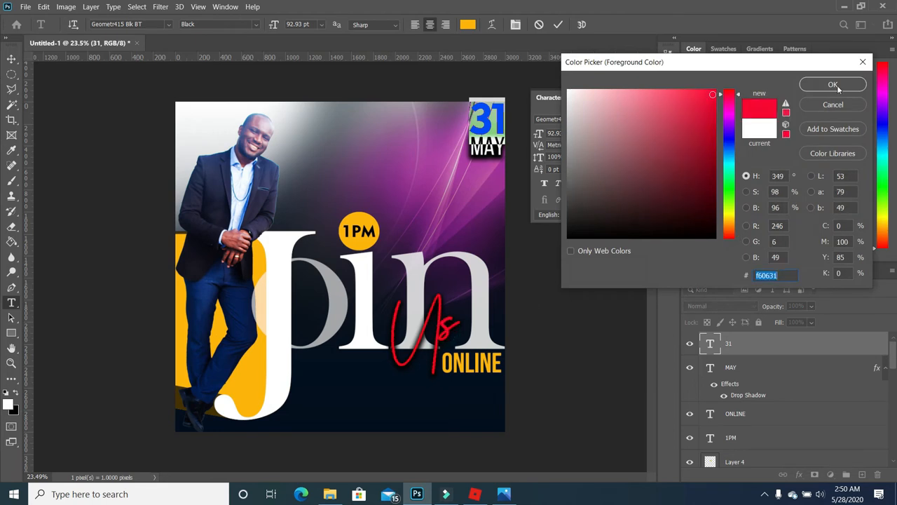
key(Return)
right_click(750, 276)
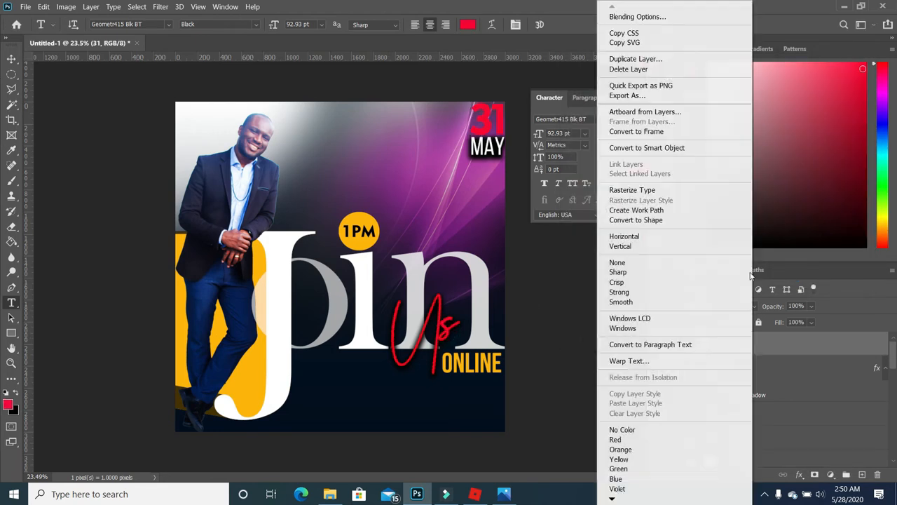
click(637, 16)
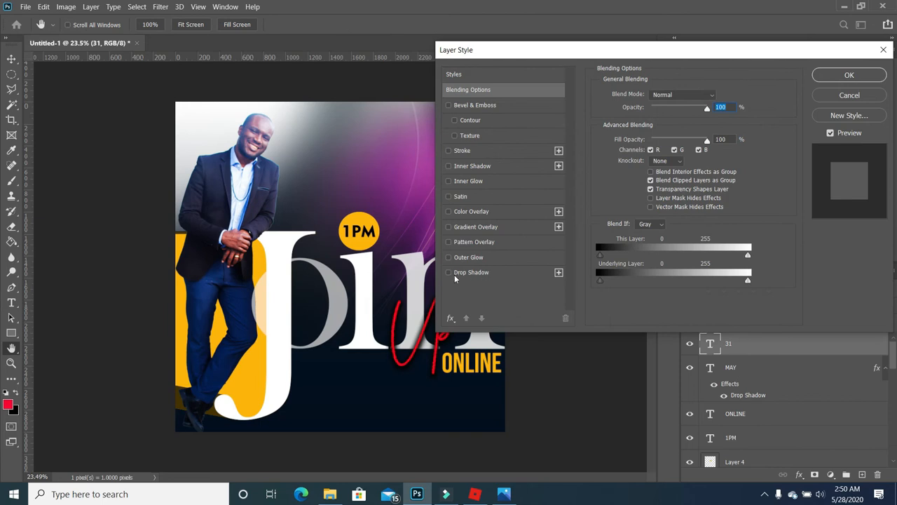
- Add a drop shadow to the red 31 and lower its spread from 39 to 23
click(448, 272)
drag(548, 61, 616, 59)
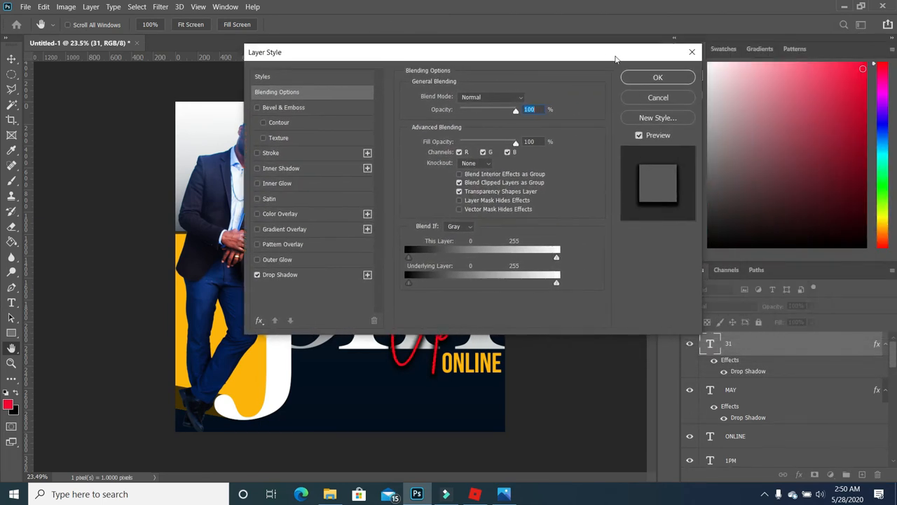
drag(481, 57, 759, 56)
click(584, 274)
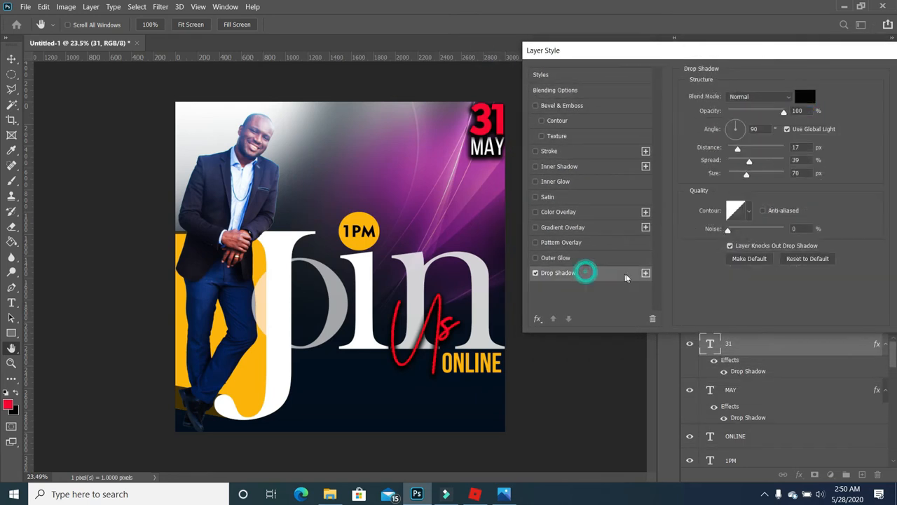
drag(748, 163, 741, 163)
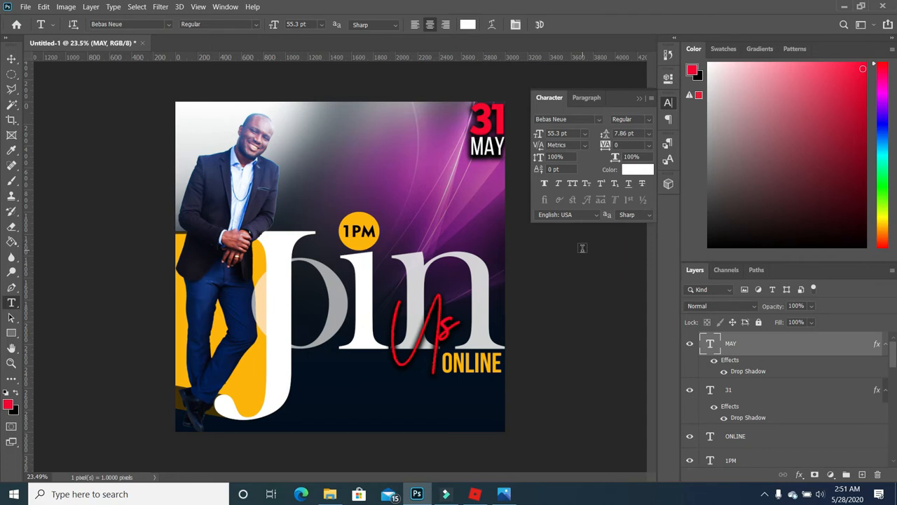
- Place the ZOOM LOGO file into the flyer, move it down and shrink it
click(330, 494)
drag(395, 140, 424, 252)
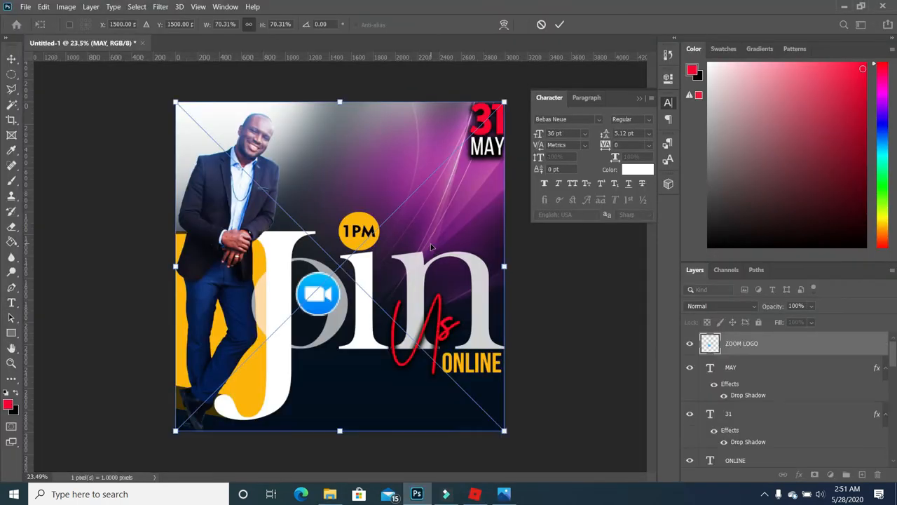
key(Return)
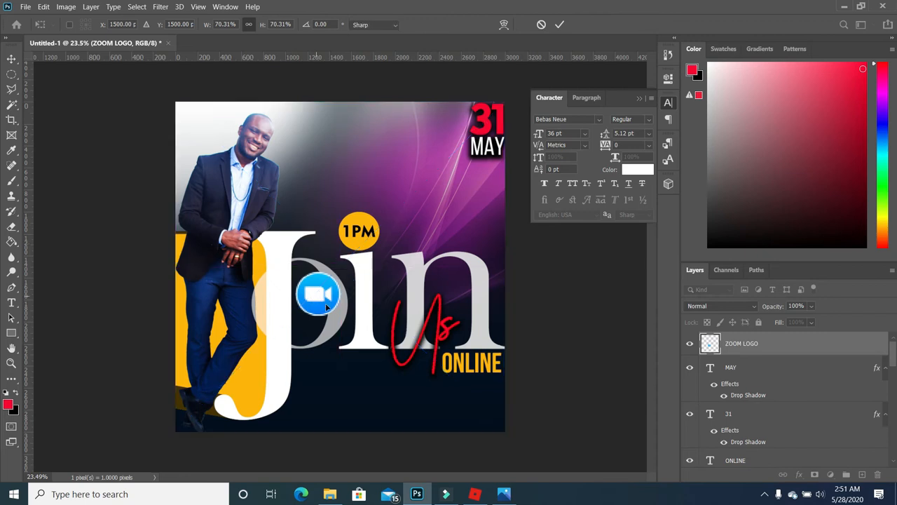
click(11, 59)
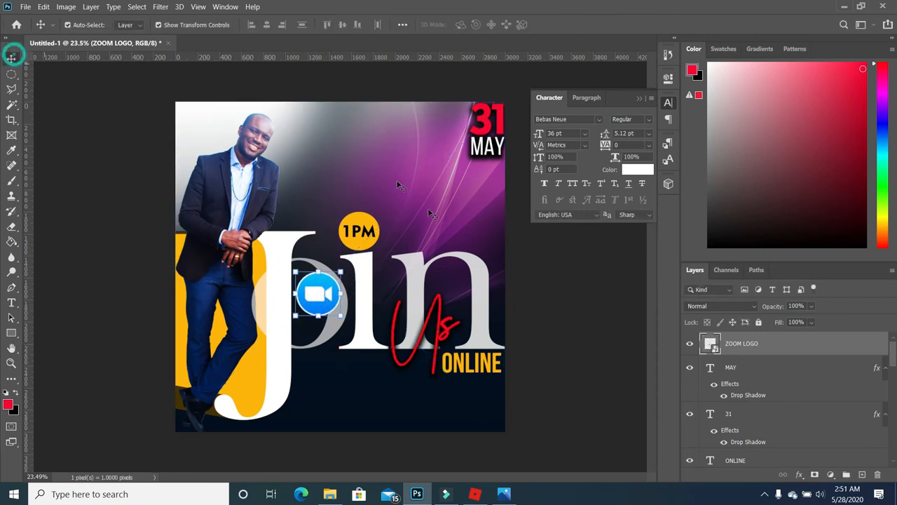
drag(342, 272, 382, 377)
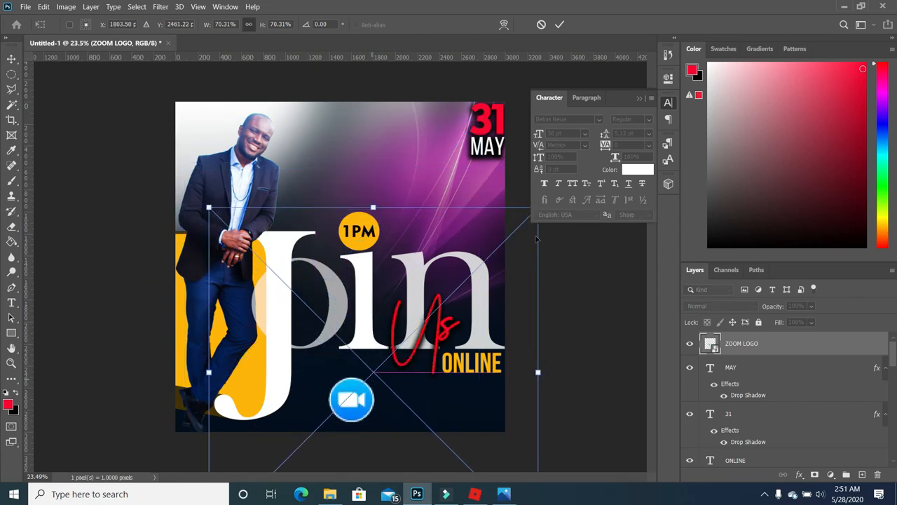
scroll(339, 180, down, 3)
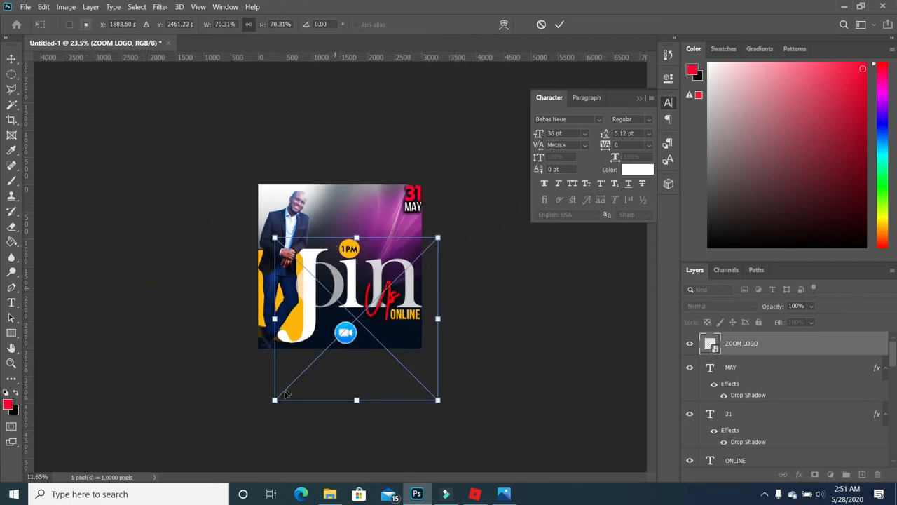
drag(274, 400, 370, 307)
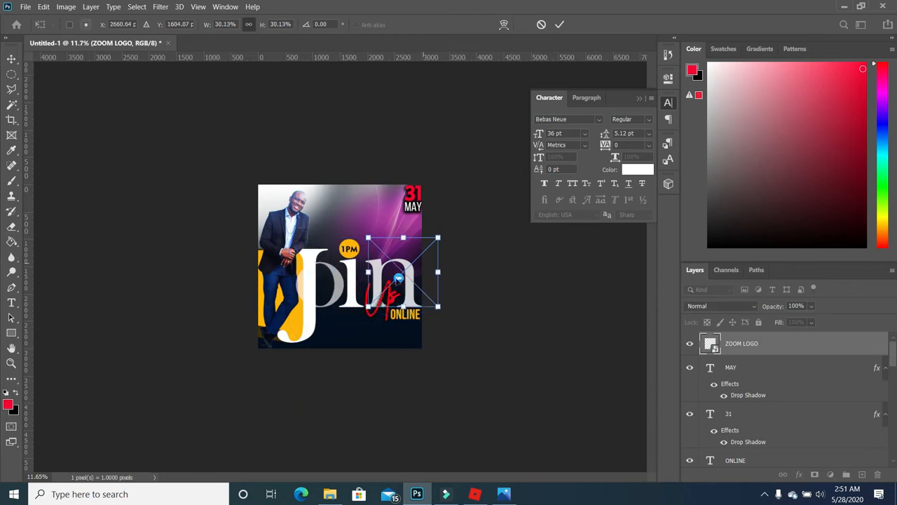
key(Return)
click(476, 281)
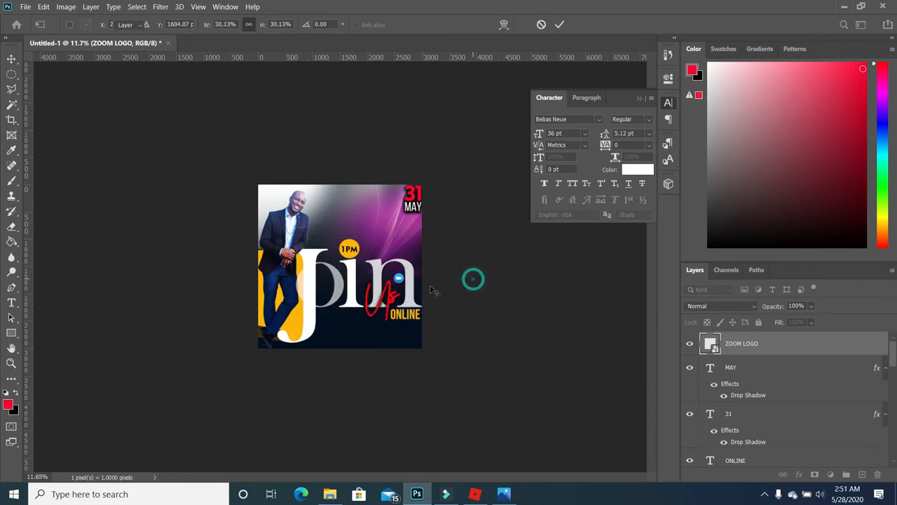
- Move the Zoom logo to the flyer's bottom centre and shrink it further to 28.59%
scroll(434, 279, up, 4)
drag(434, 288, 384, 385)
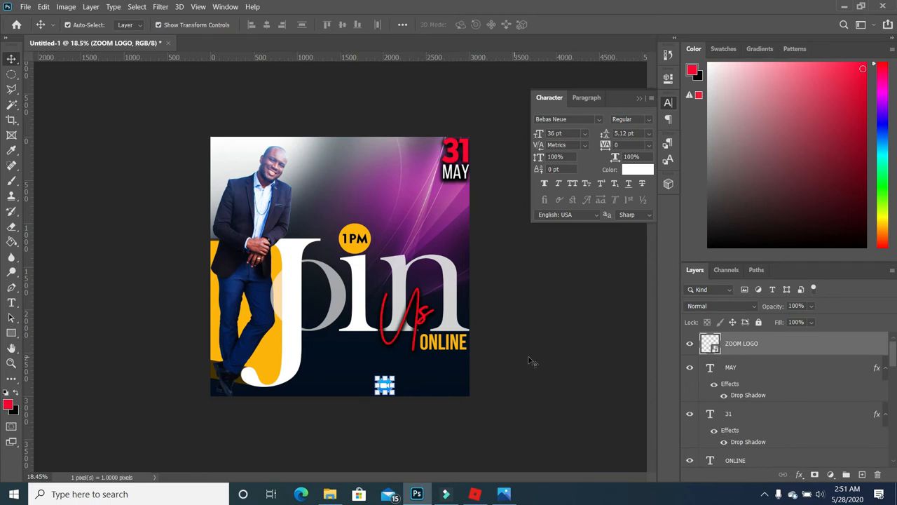
scroll(384, 385, up, 4)
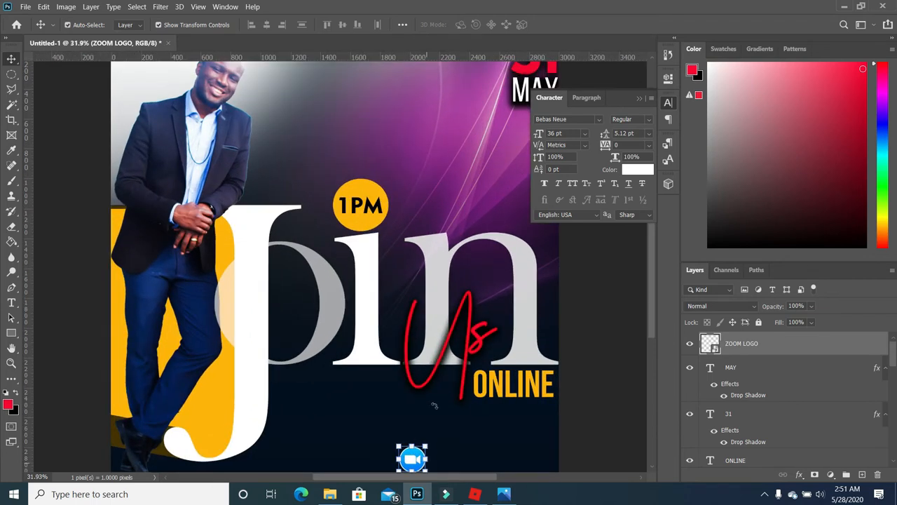
scroll(430, 389, down, 1)
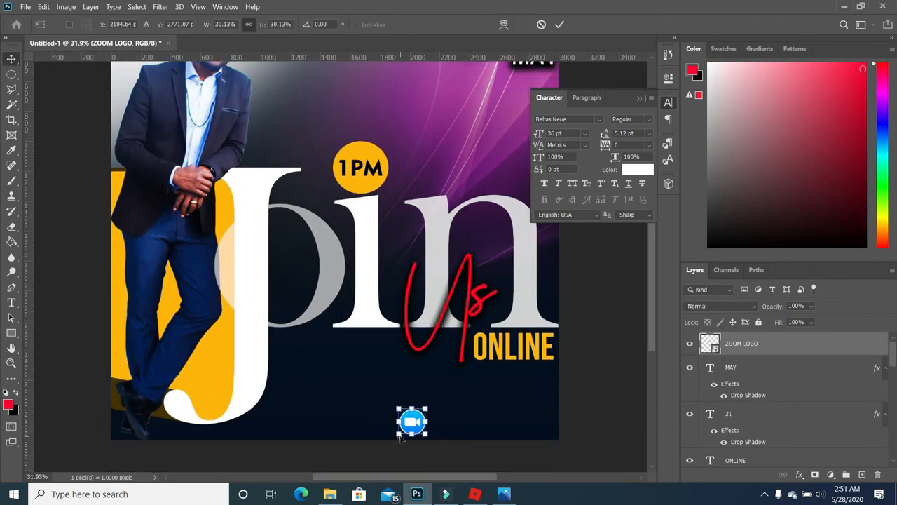
key(ctrl+t)
drag(402, 441, 403, 438)
drag(328, 307, 338, 317)
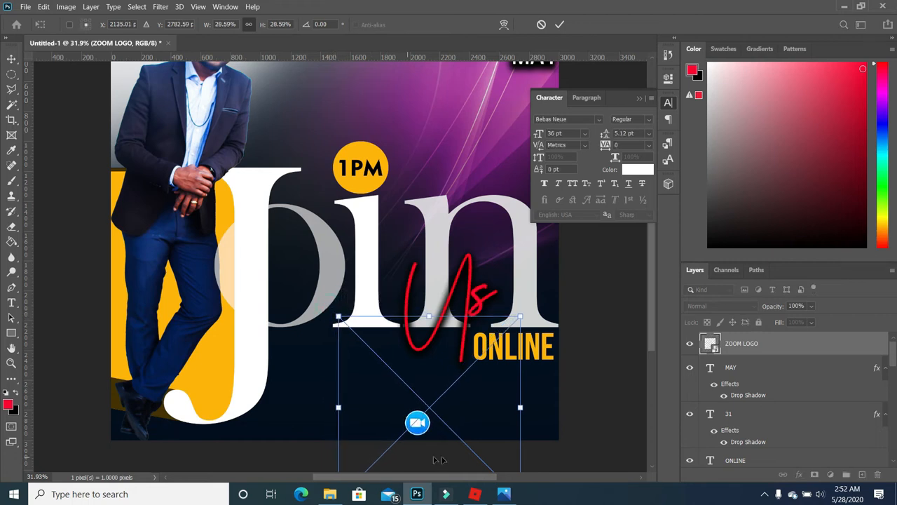
key(Return)
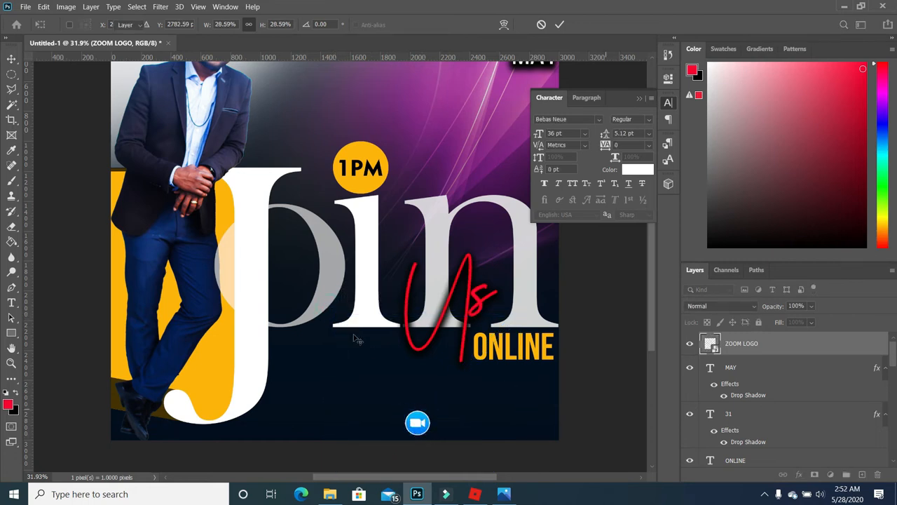
key(ctrl+minus)
key(ctrl+minus)
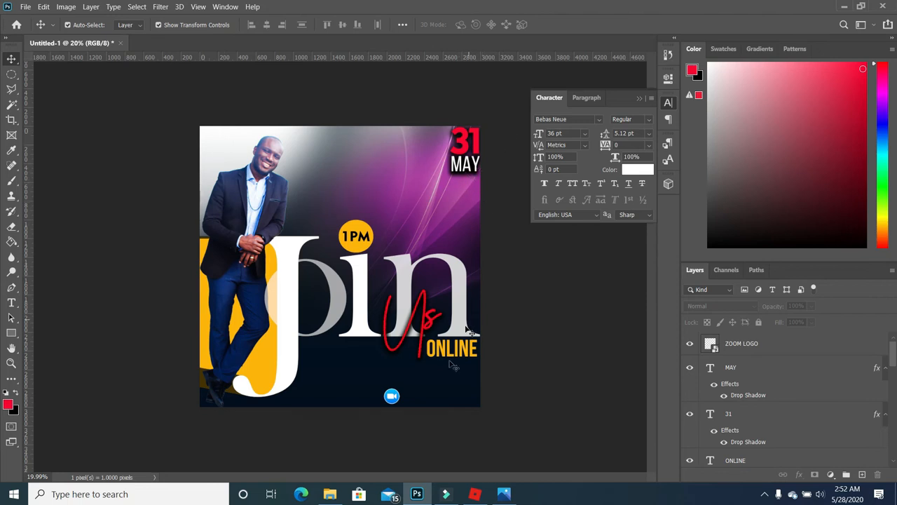
- Duplicate ONLINE near the flyer's bottom and make the copy 36 pt white text
click(740, 454)
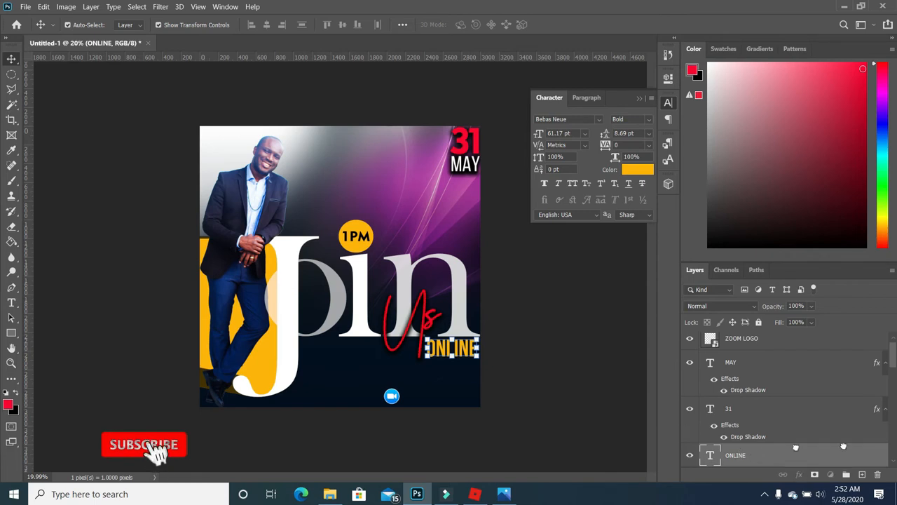
drag(459, 354, 436, 400)
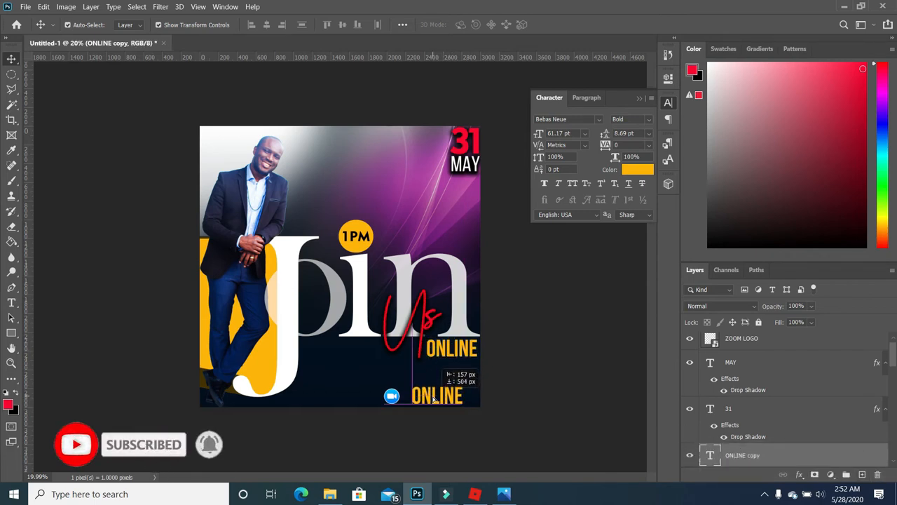
key(t)
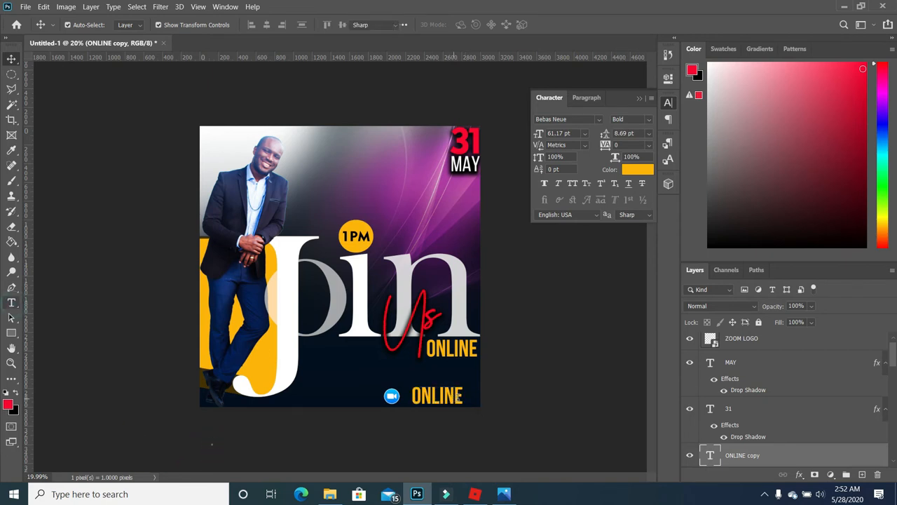
click(449, 396)
key(ctrl+a)
click(321, 24)
click(316, 138)
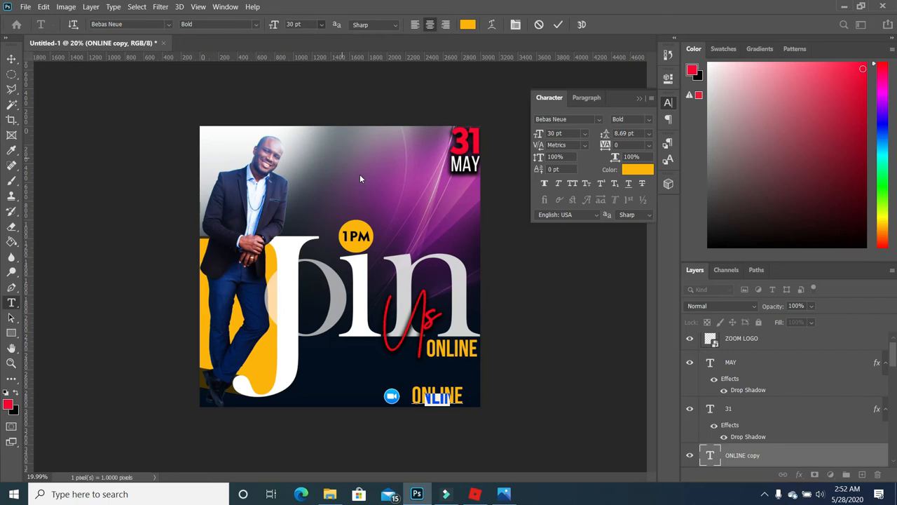
click(319, 24)
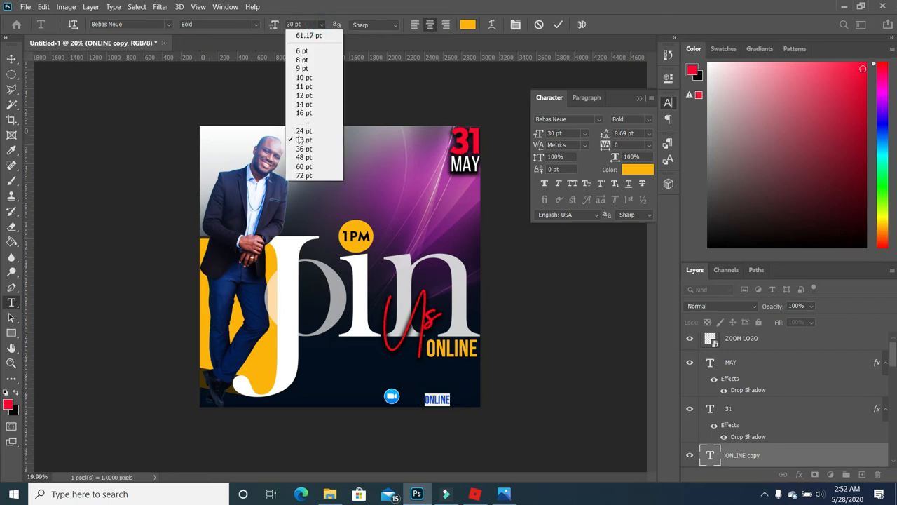
click(304, 148)
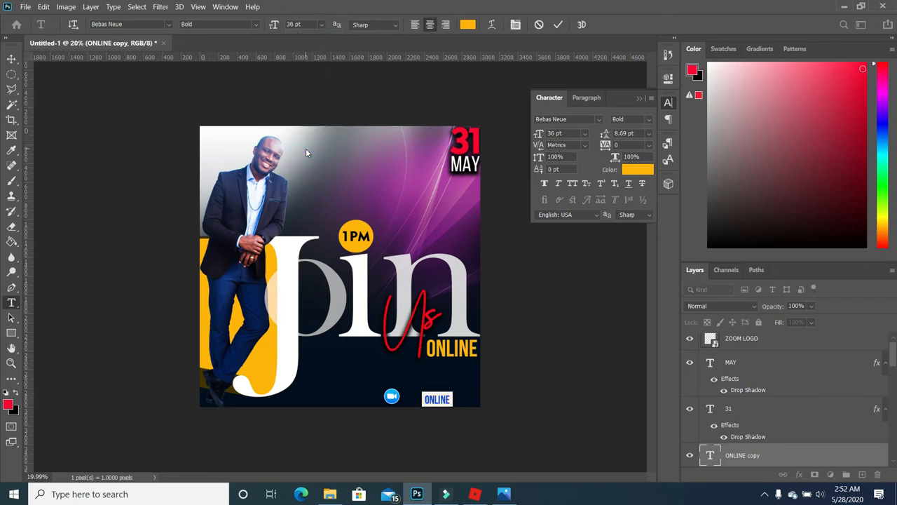
click(6, 392)
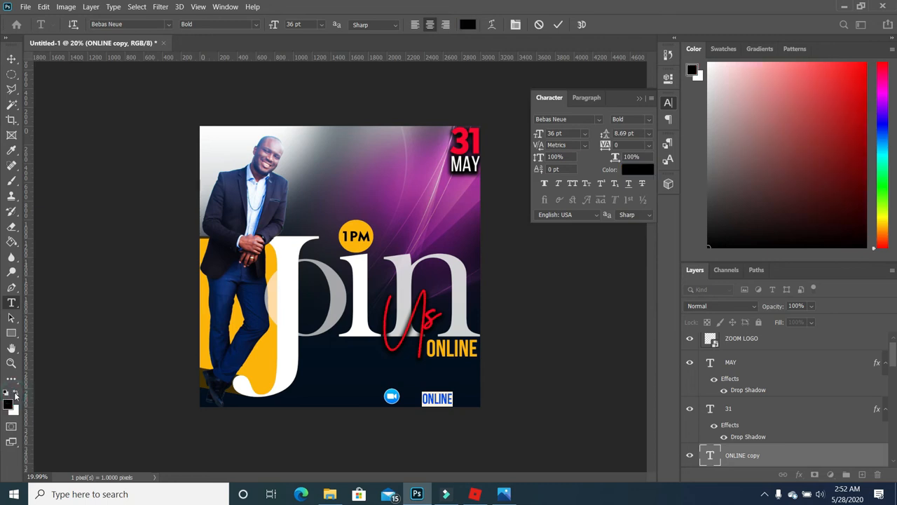
click(15, 391)
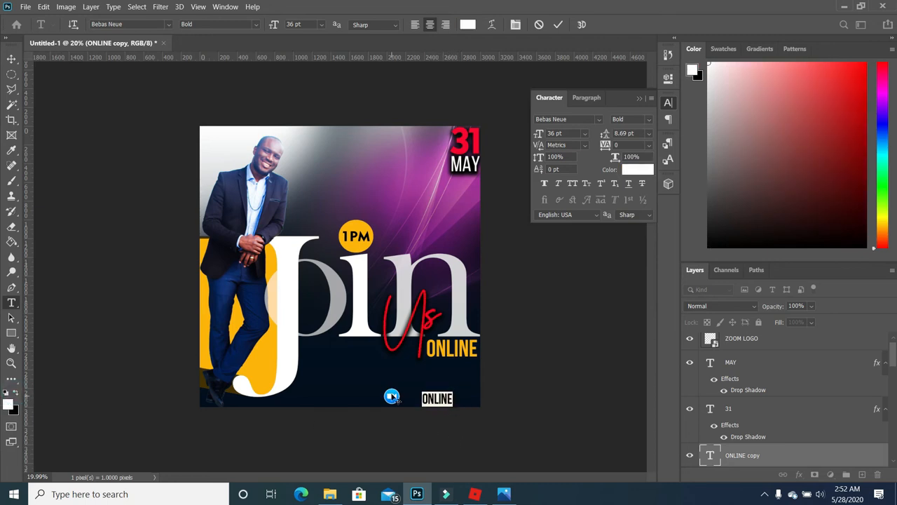
- Retype the copy as MEETING ID plus the meeting number in Bebas Neue Light, above the Zoom logo
text(MEETIN)
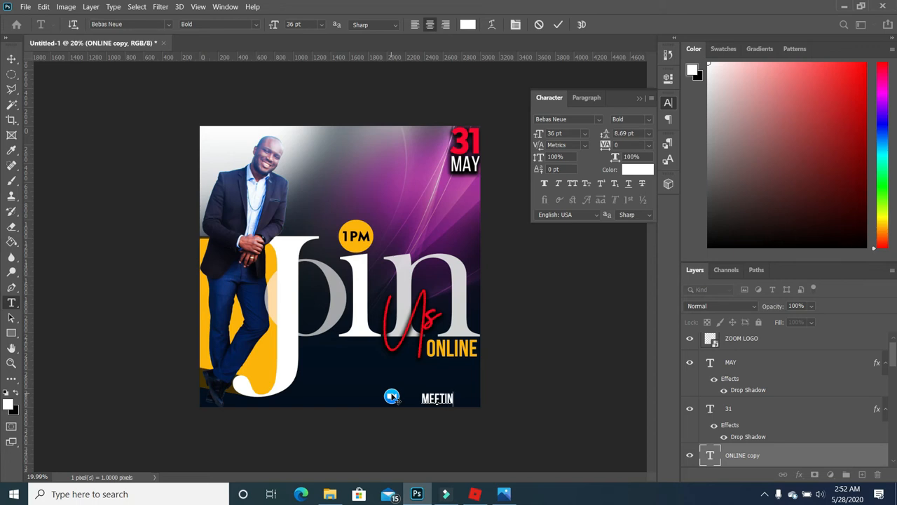
text(G ID)
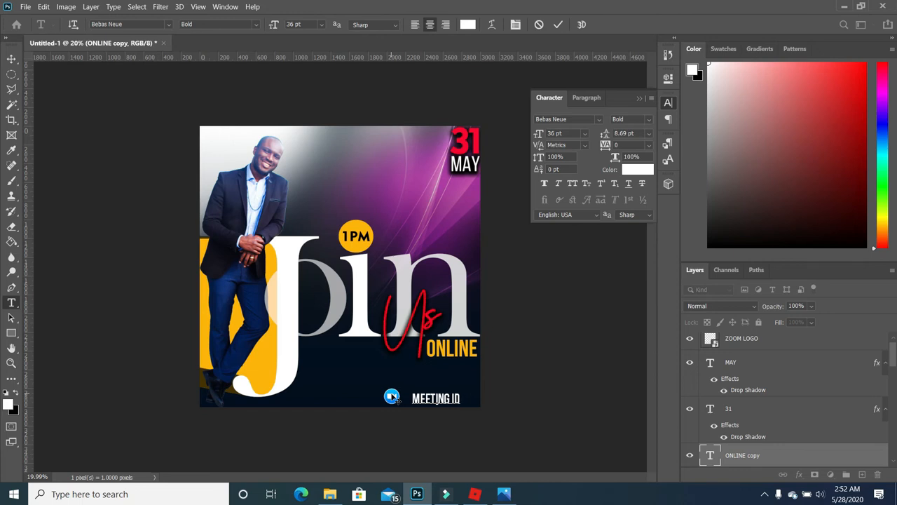
drag(429, 431, 372, 406)
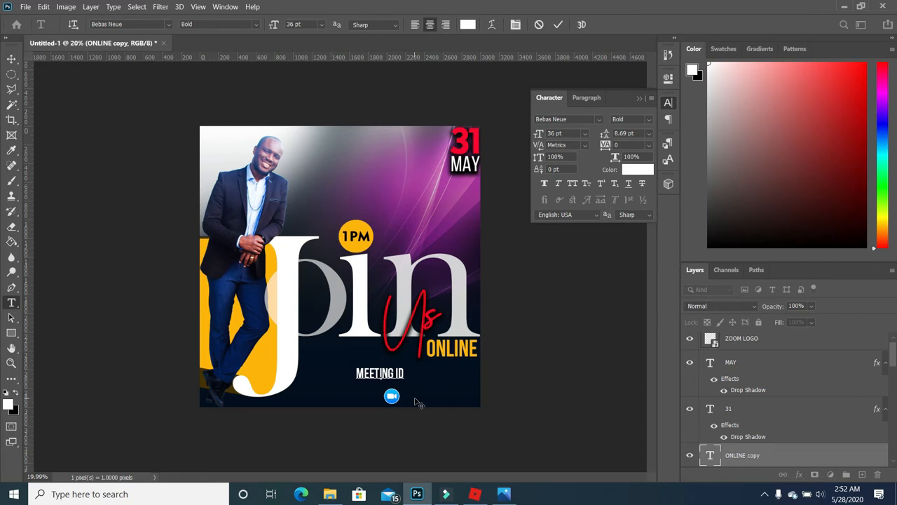
text(6)
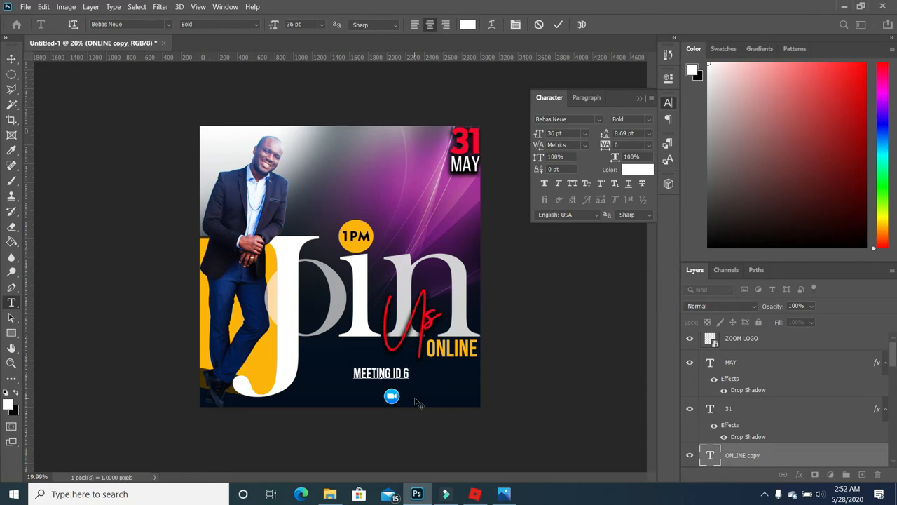
text(873)
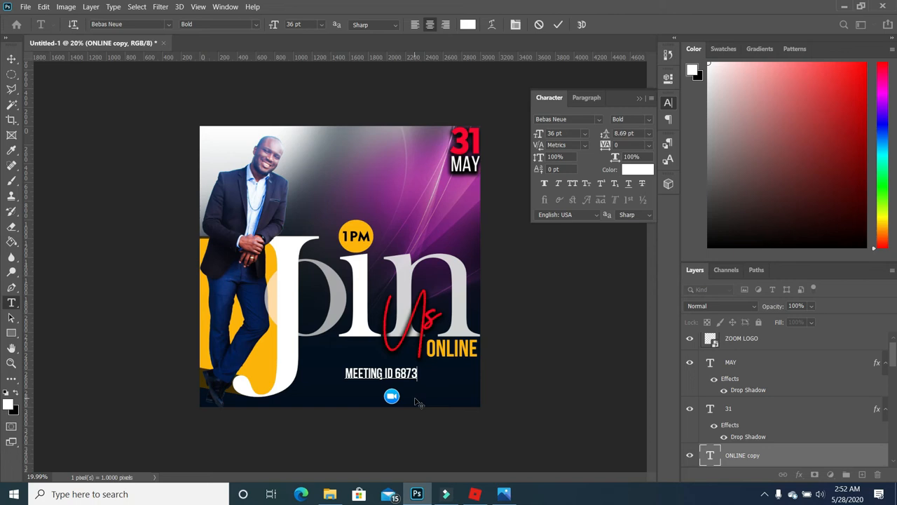
text(68)
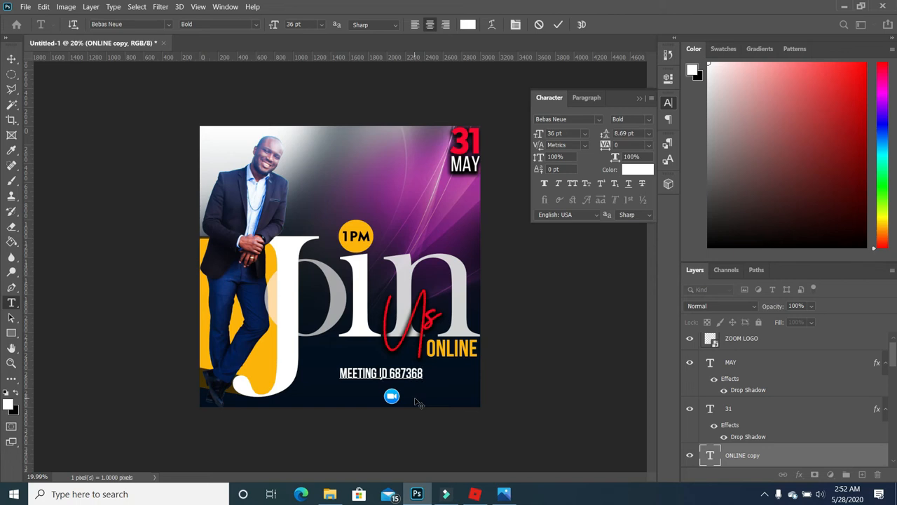
text(784)
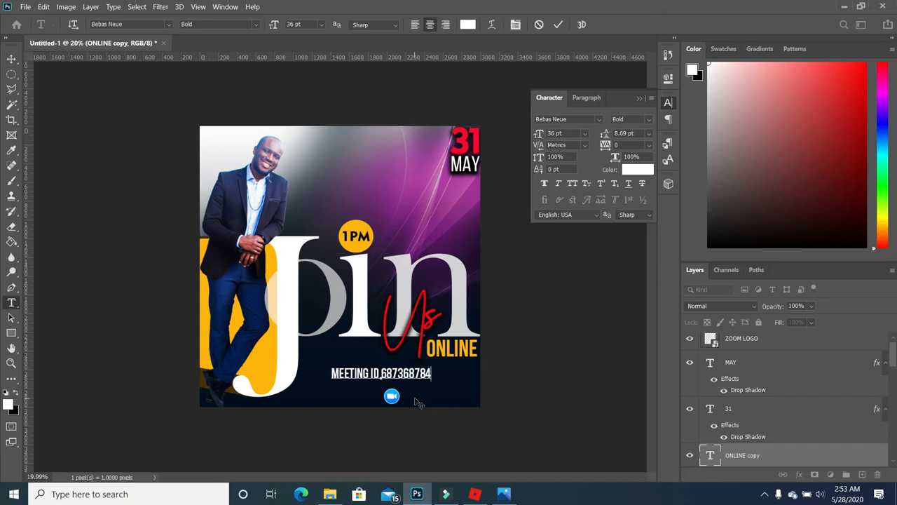
key(BackSpace)
key(BackSpace)
text(33)
drag(432, 378, 379, 378)
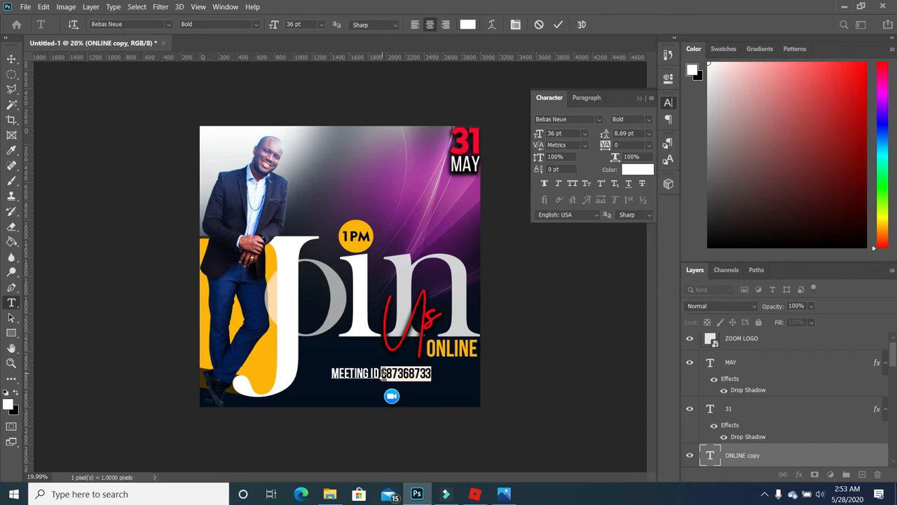
click(257, 24)
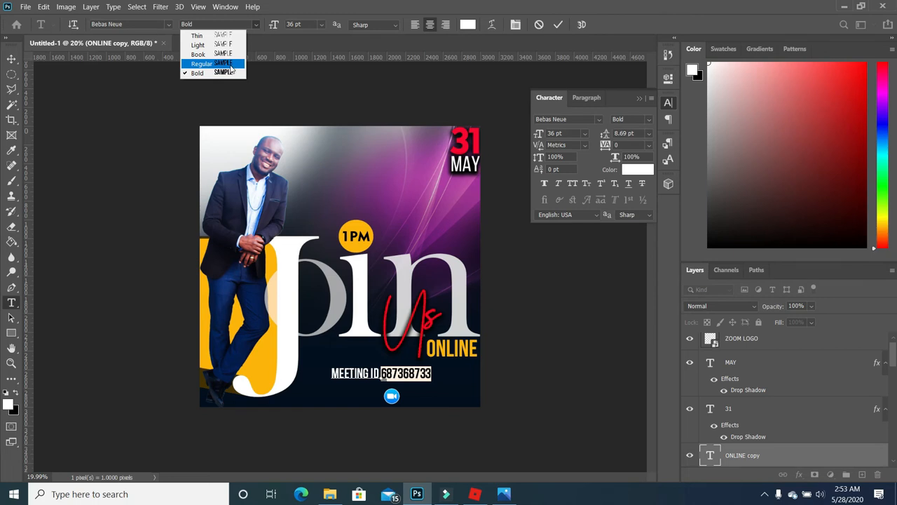
click(223, 45)
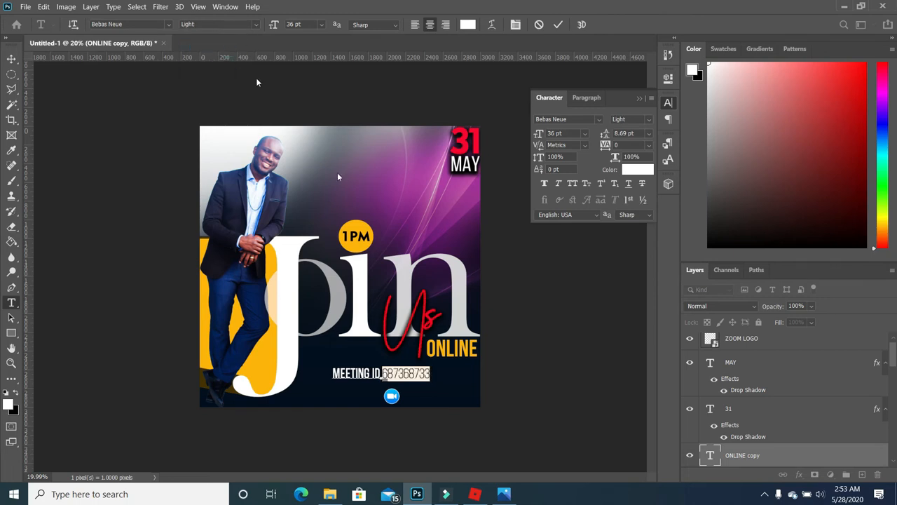
click(566, 382)
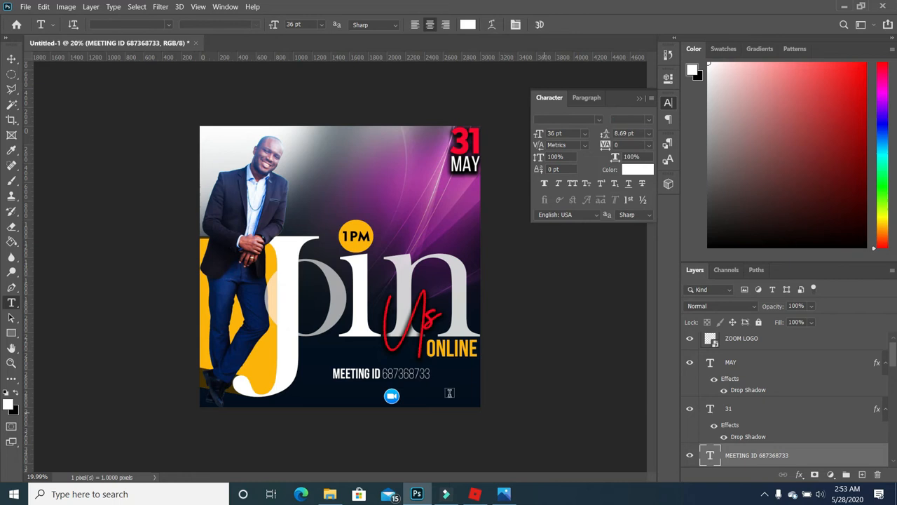
- Move the MEETING ID line to the bottom-right corner and set the Zoom logo just left of it
click(12, 58)
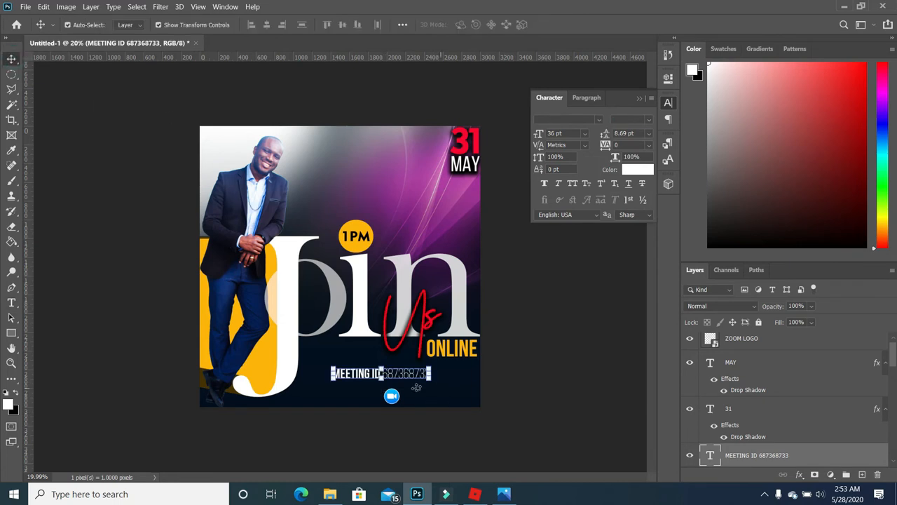
drag(413, 379, 460, 398)
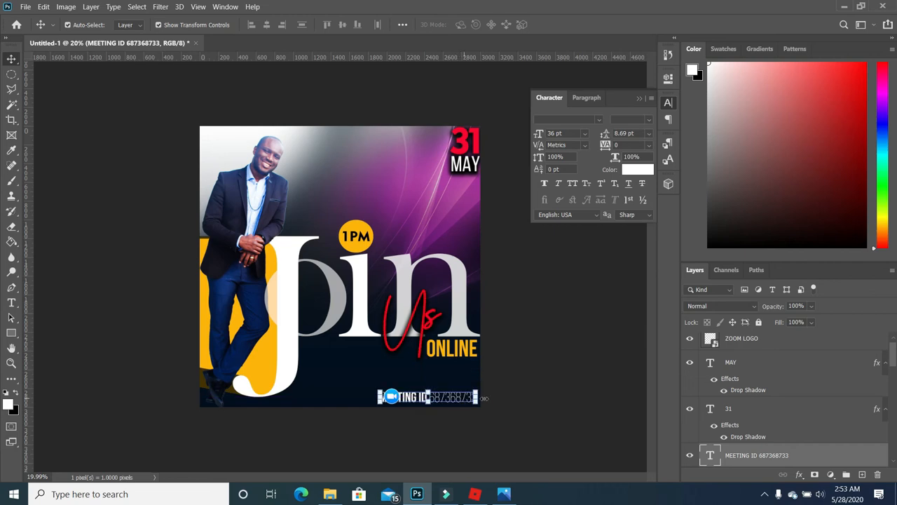
drag(389, 397, 366, 400)
click(558, 396)
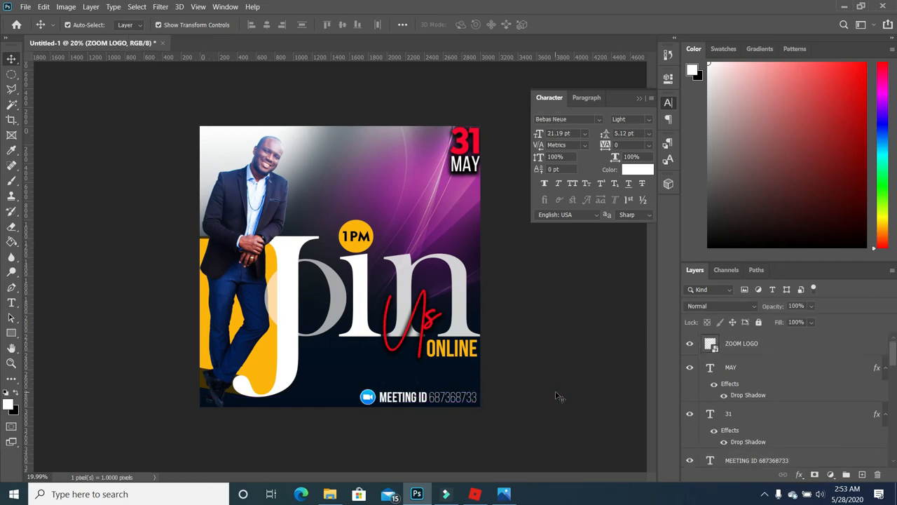
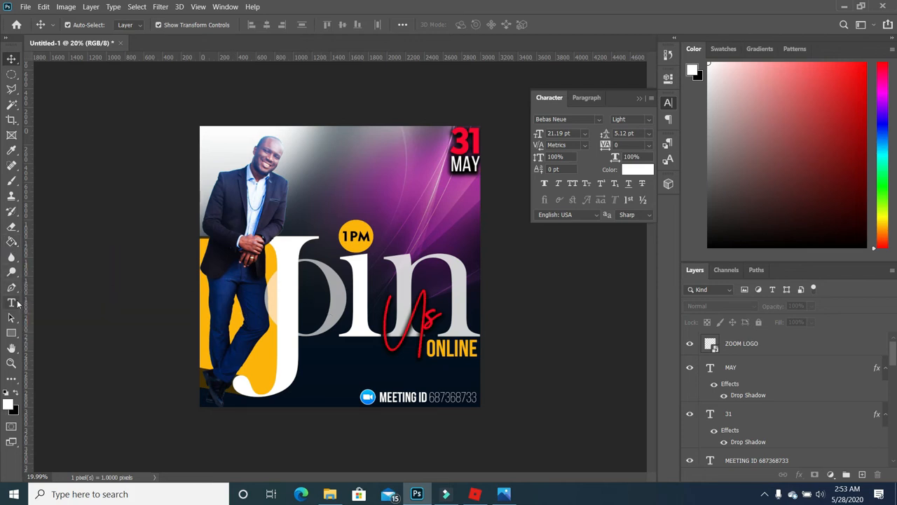
- Fill a small rectangular selection left of the MEETING ID line with bright red on new Layer 5
click(11, 75)
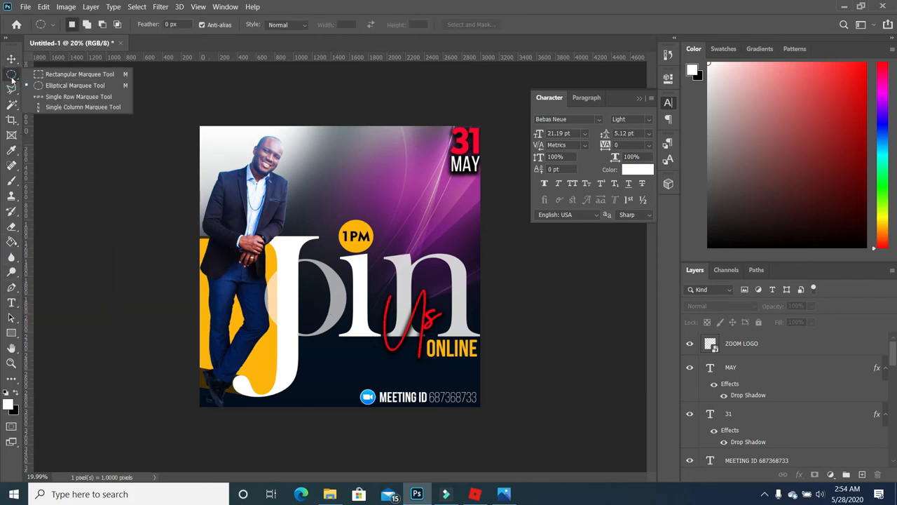
click(37, 75)
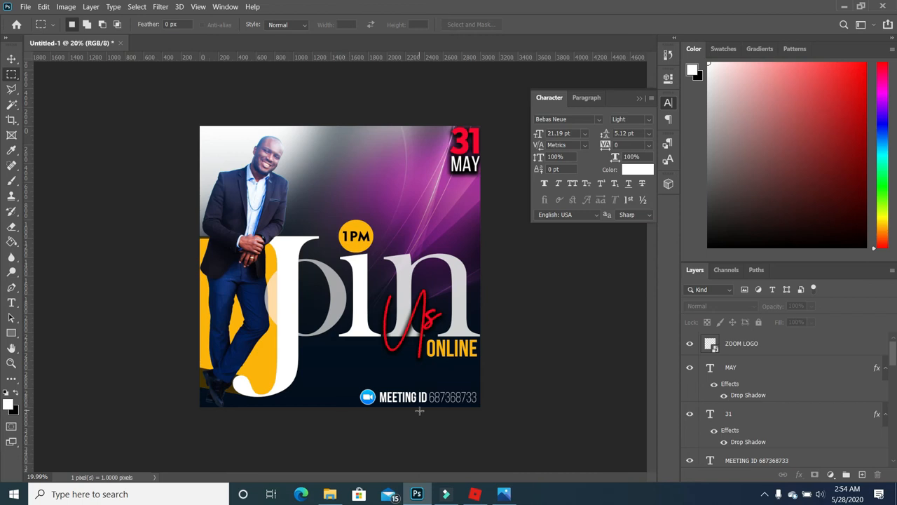
key(ctrl+plus)
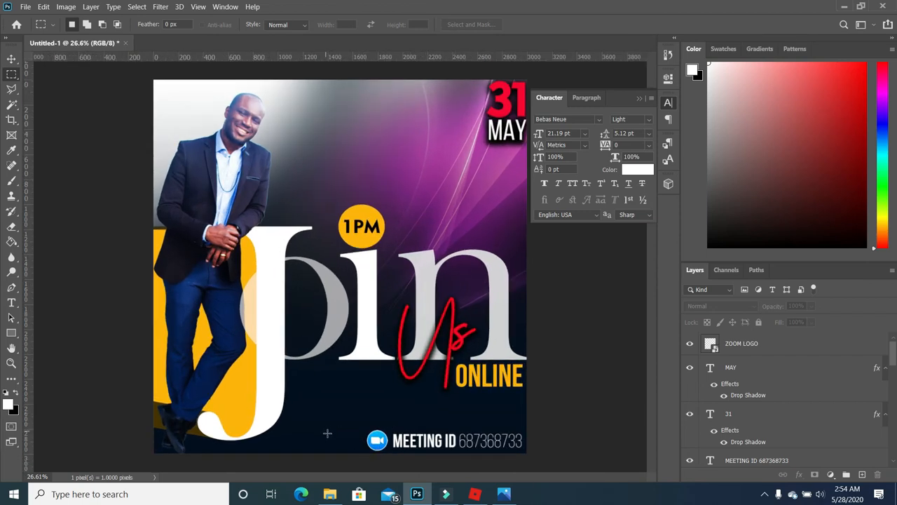
drag(329, 433, 354, 440)
click(862, 474)
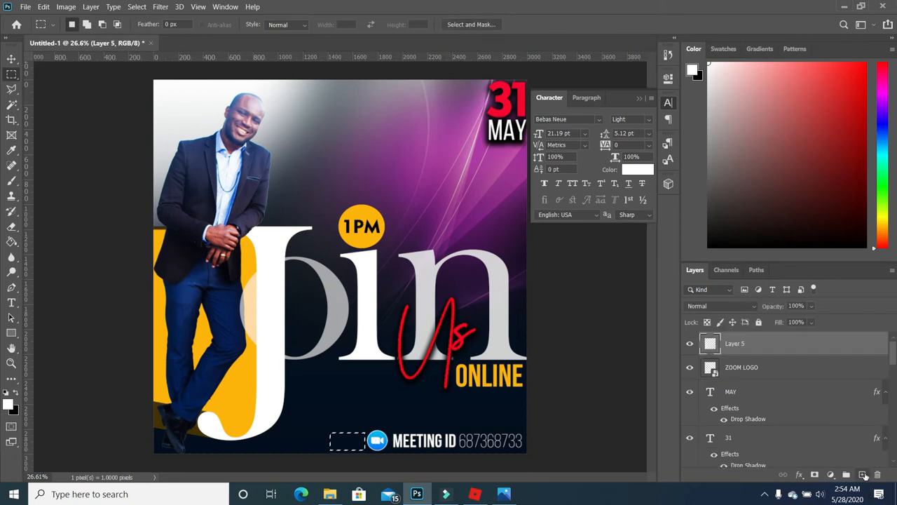
click(9, 406)
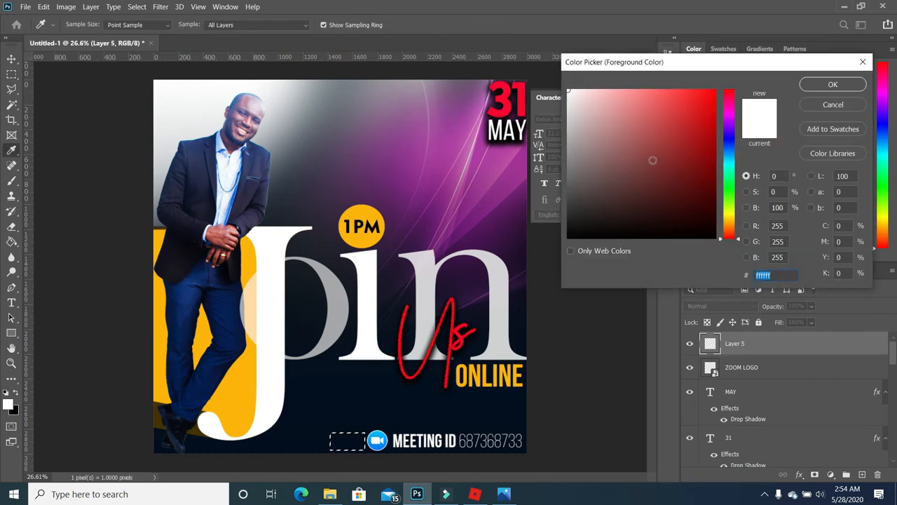
click(713, 93)
click(812, 86)
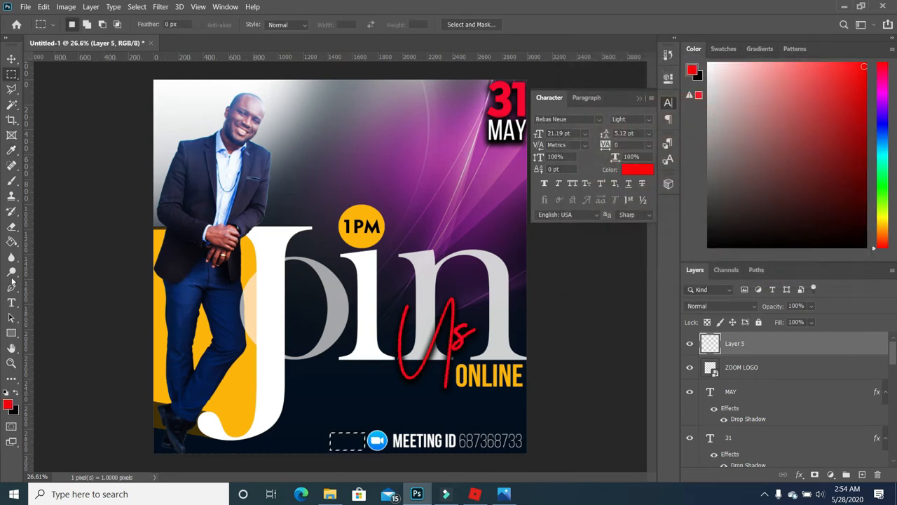
click(12, 243)
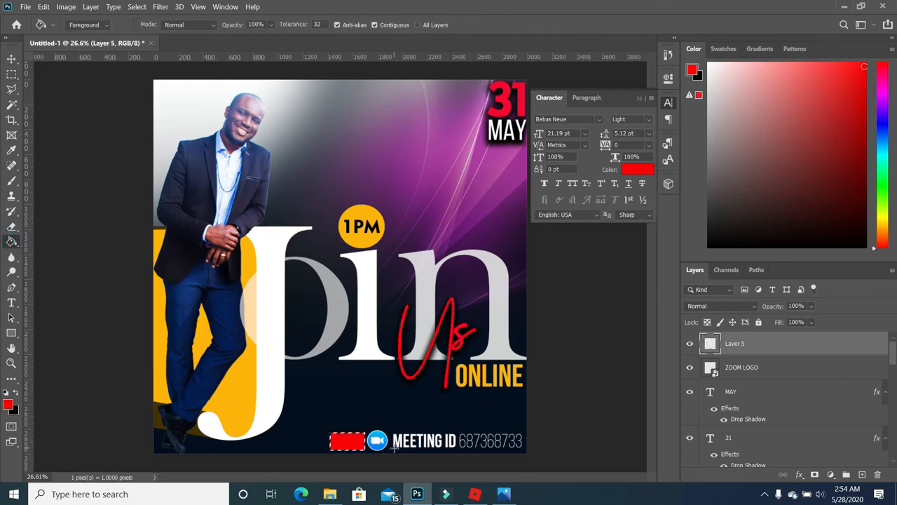
key(ctrl+d)
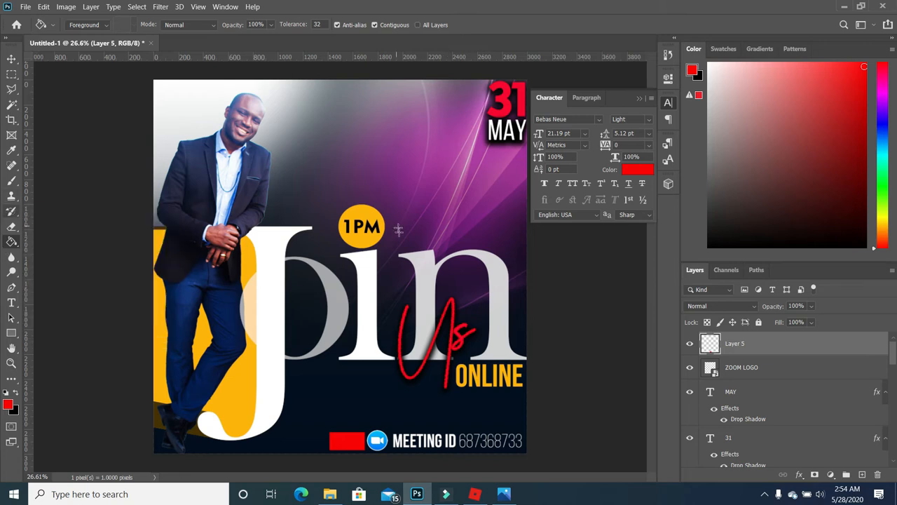
- Reset the colours and make white the text colour for new type
click(12, 302)
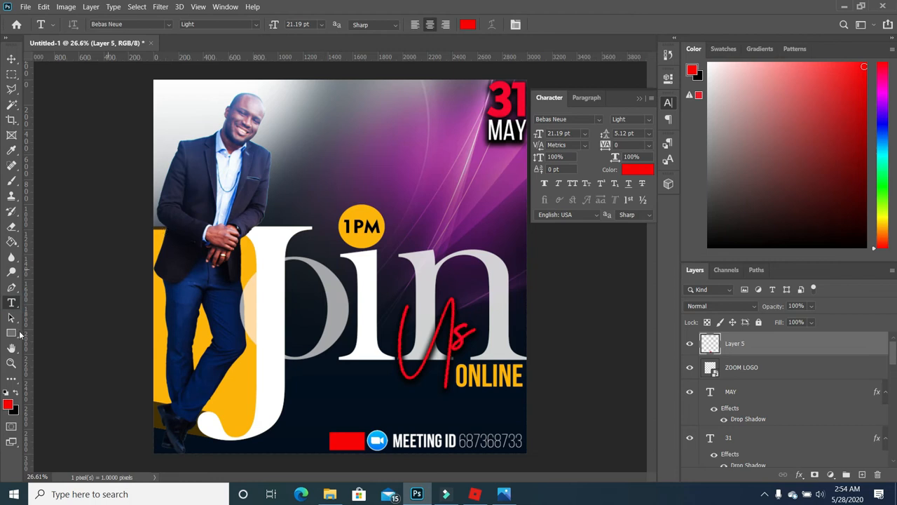
click(9, 388)
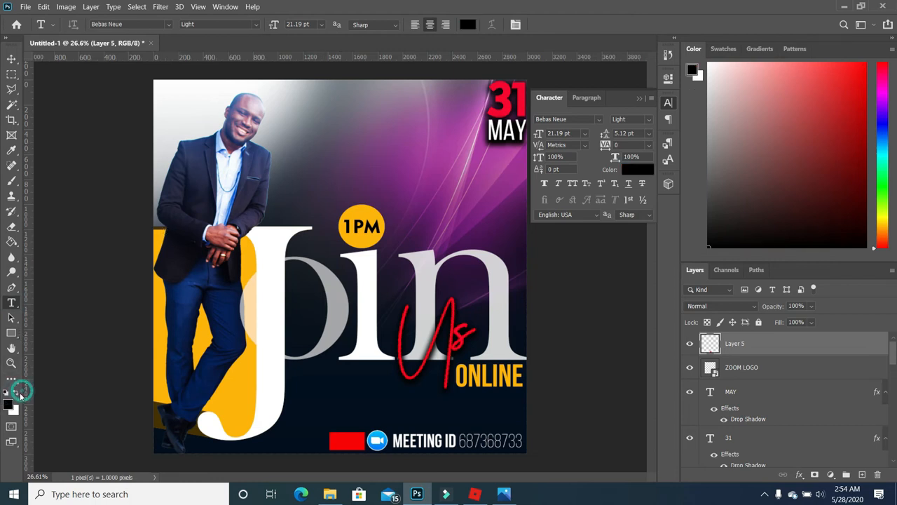
click(19, 392)
click(354, 148)
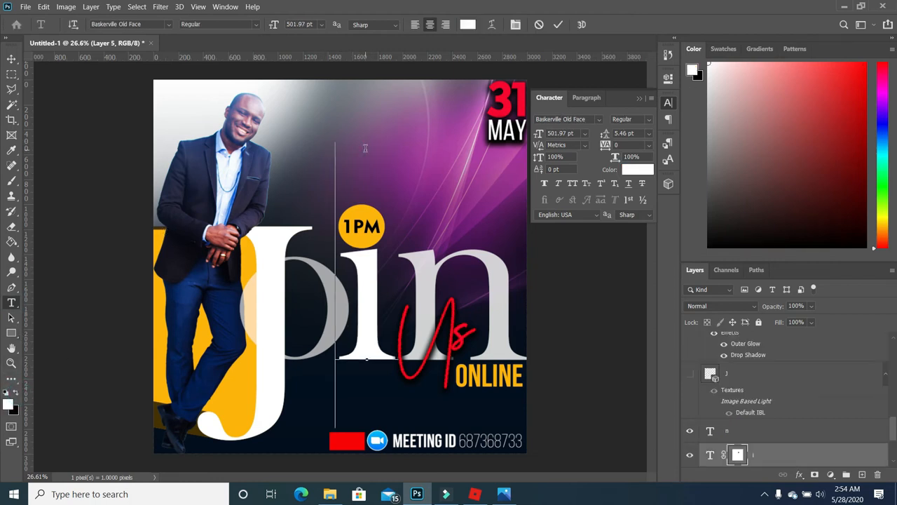
click(11, 58)
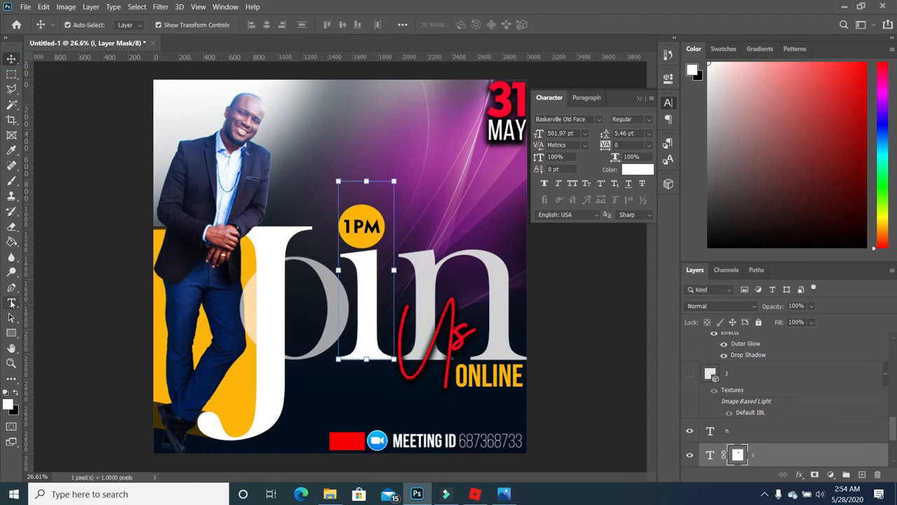
click(11, 303)
click(313, 414)
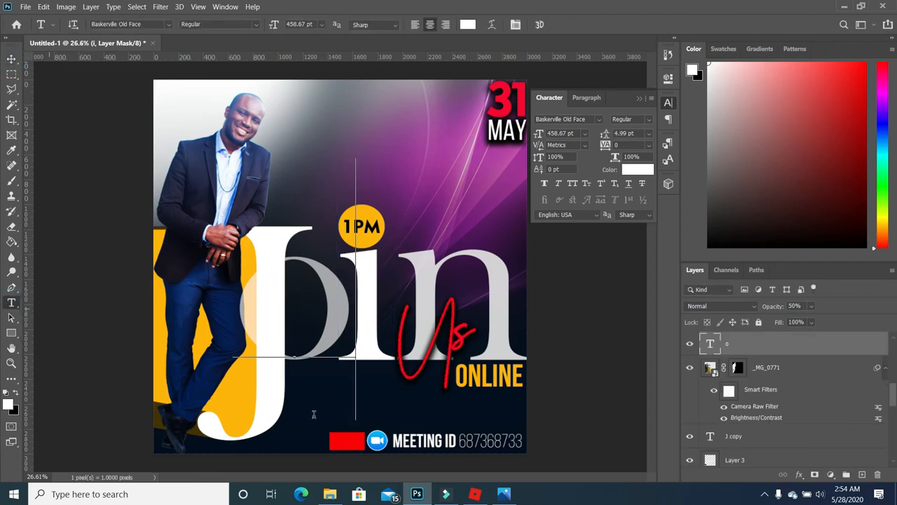
click(13, 291)
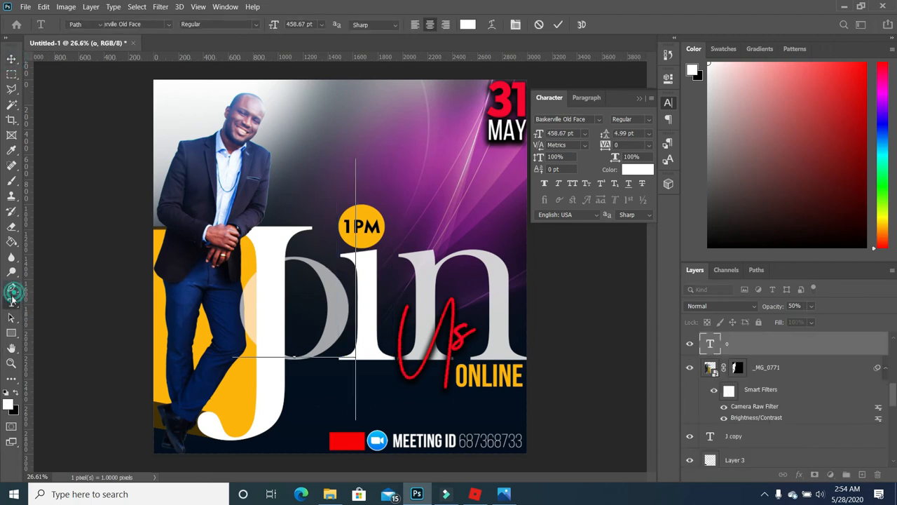
click(11, 301)
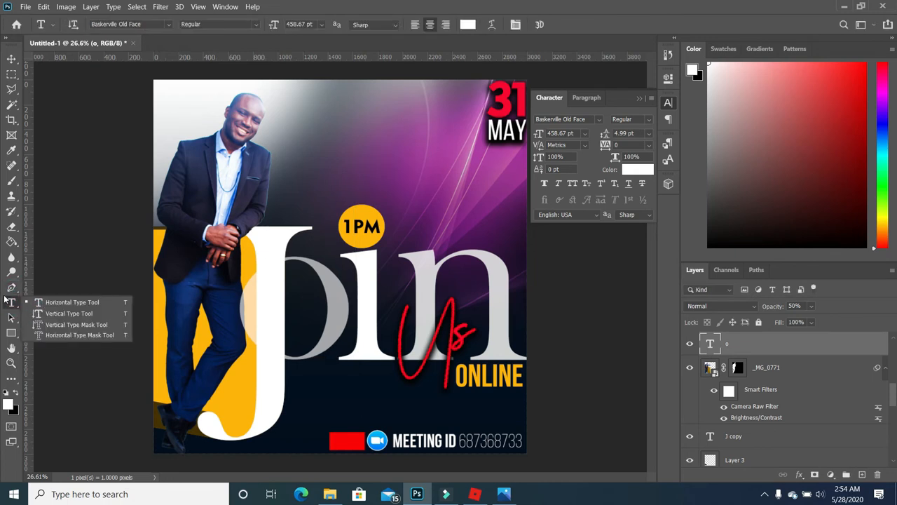
- Add a 16 pt text layer reading LIVE in the upper middle of the flyer
click(287, 109)
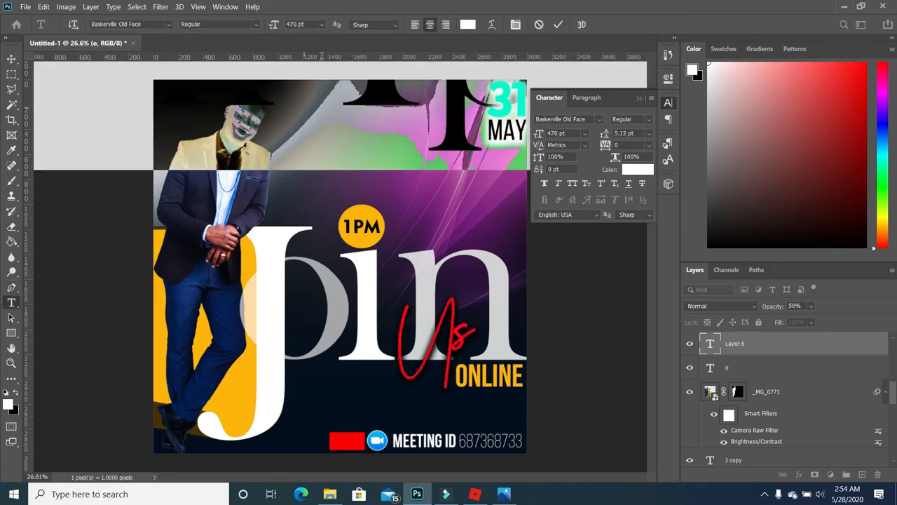
click(322, 25)
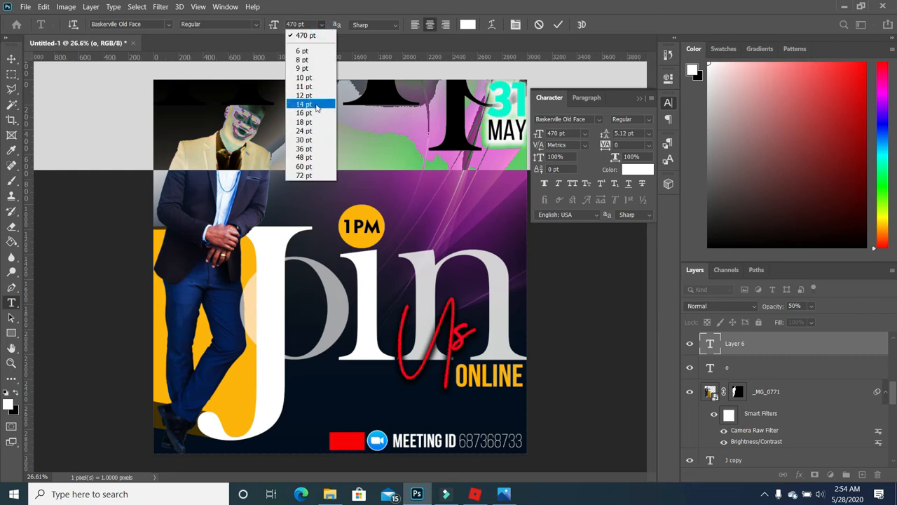
click(306, 118)
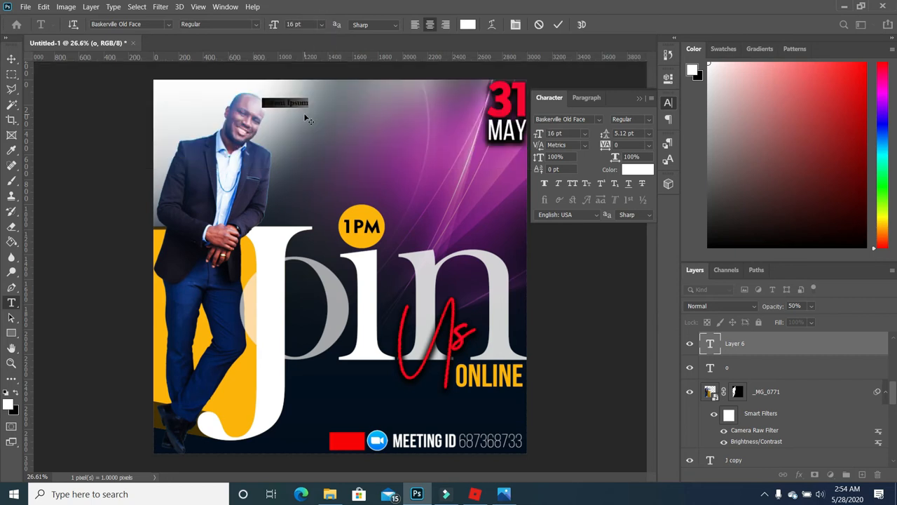
drag(306, 119, 399, 167)
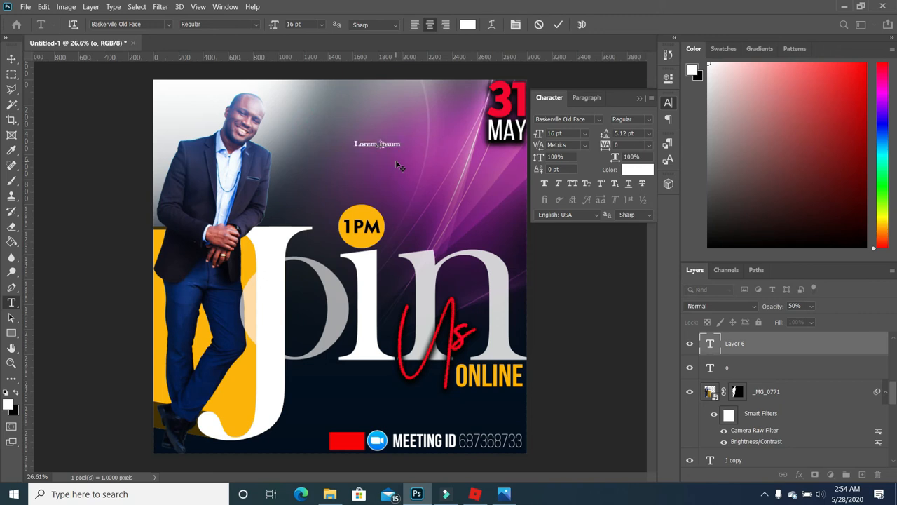
text(LIVE)
click(11, 59)
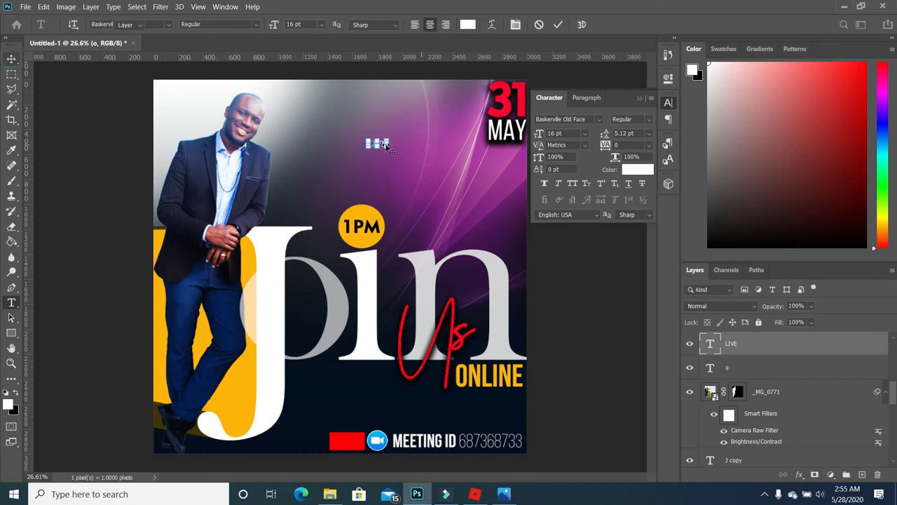
click(405, 159)
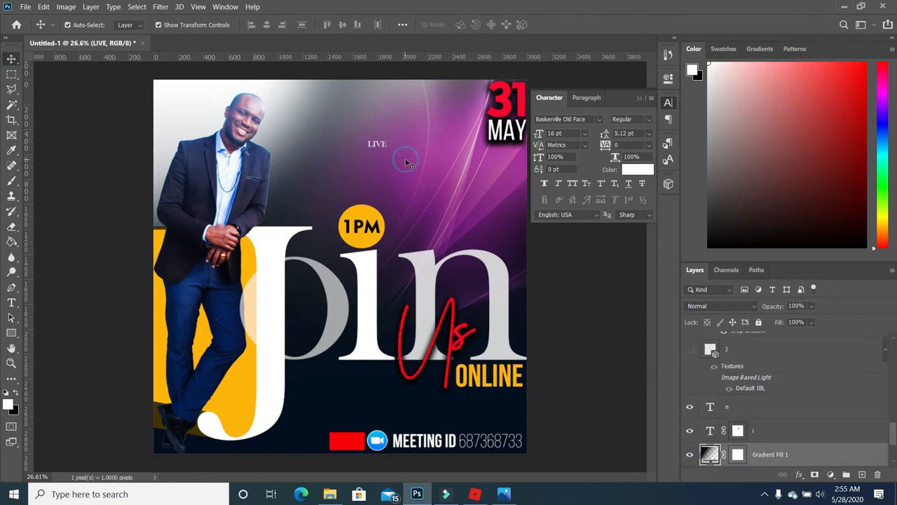
- Move LIVE onto the red box, enlarge it about 124%, and stack it above Layer 5
scroll(405, 159, up, 2)
drag(372, 136, 386, 415)
scroll(385, 232, down, 3)
scroll(387, 231, down, 2)
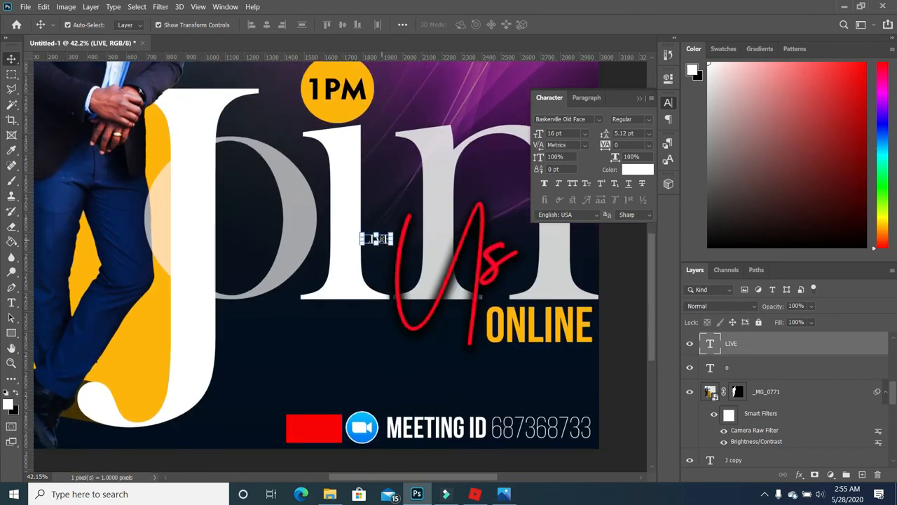
key(ctrl+t)
drag(393, 245, 311, 429)
drag(773, 348, 743, 393)
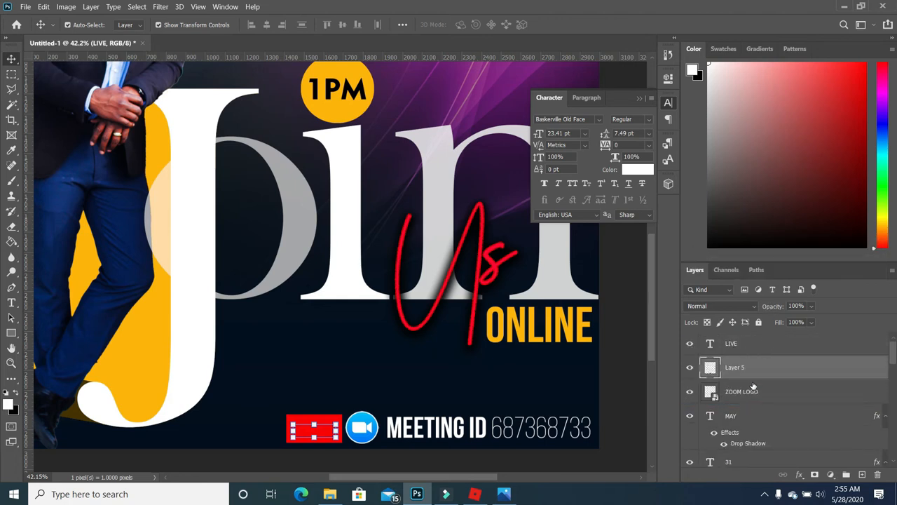
- Select all the LIVE lettering and its font name, ready to change the typeface
click(372, 397)
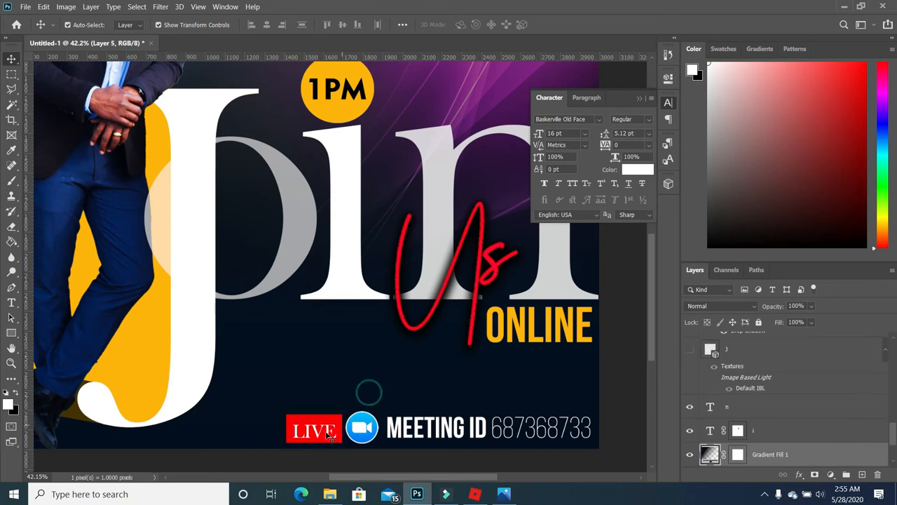
click(323, 434)
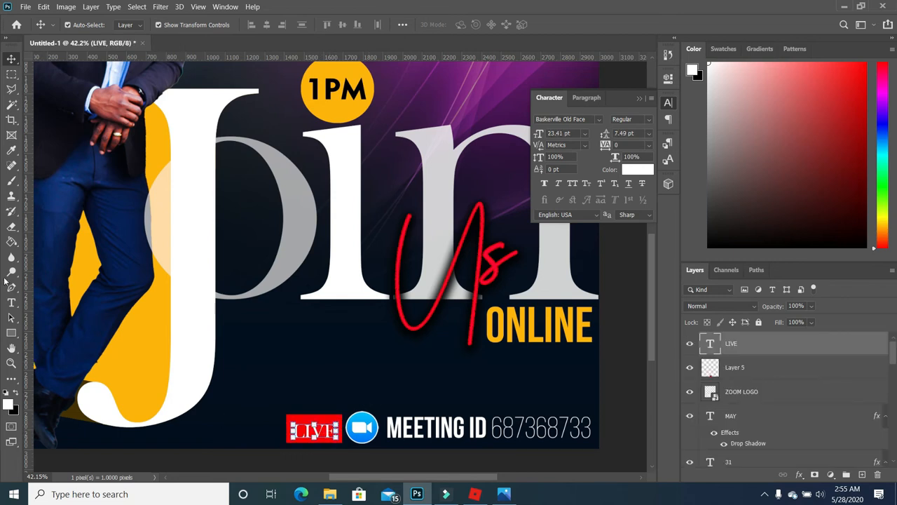
click(11, 302)
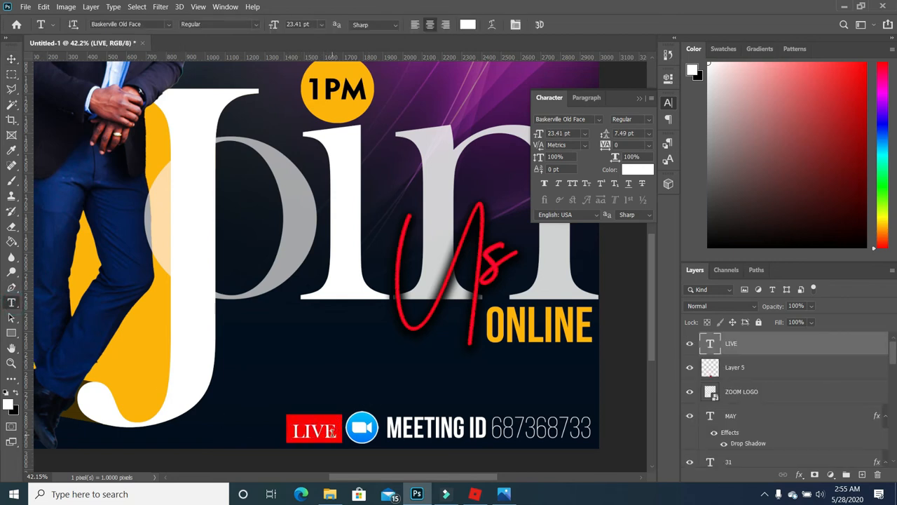
drag(333, 432, 220, 416)
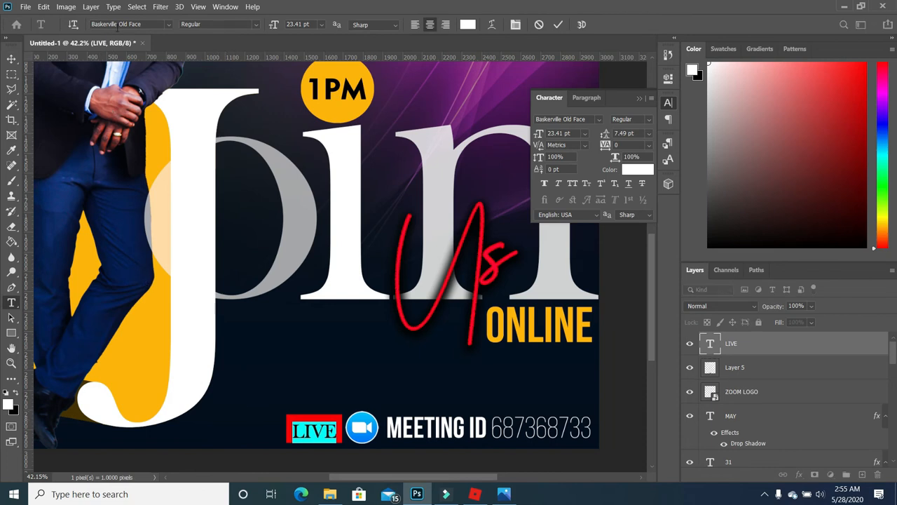
click(138, 24)
- Switch the LIVE text to the Acumin Variable Concept font
key(Down)
key(Down)
key(Down)
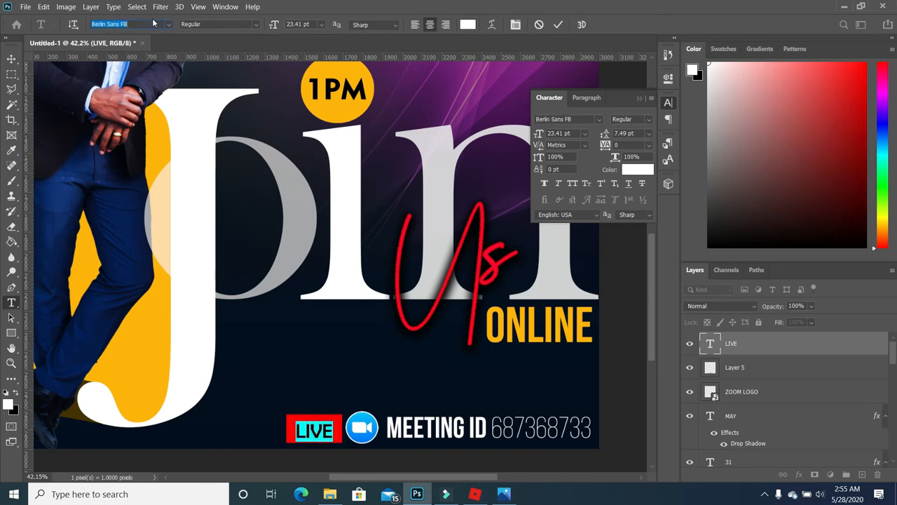
key(Down)
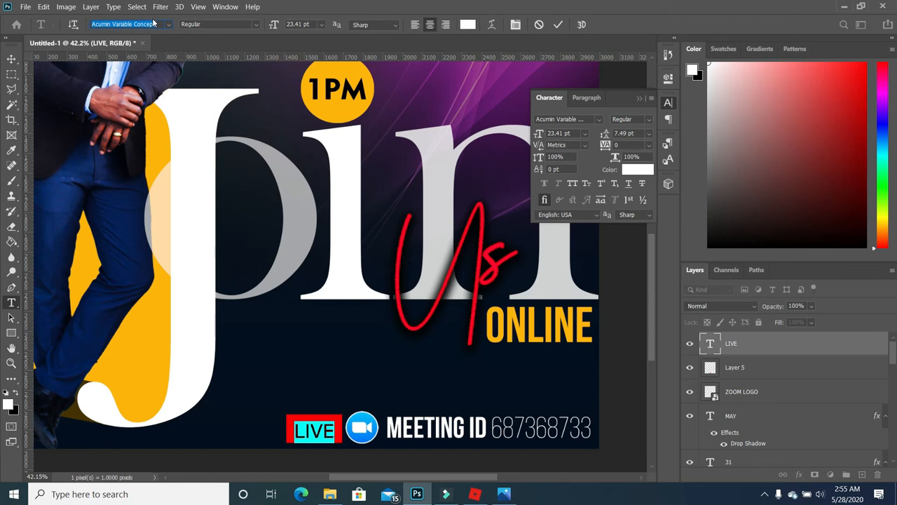
click(12, 59)
- Scale LIVE about 121% to 28.39 pt, centred inside the red box
click(427, 378)
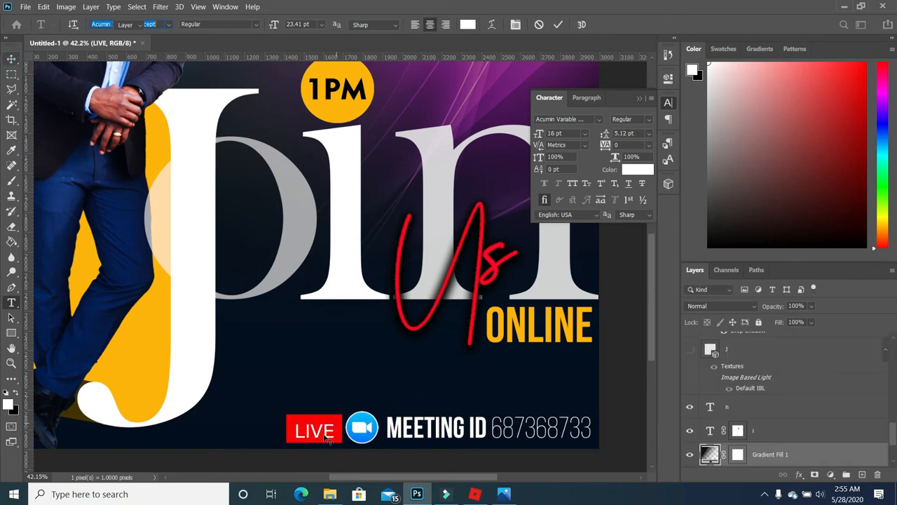
drag(321, 434, 339, 415)
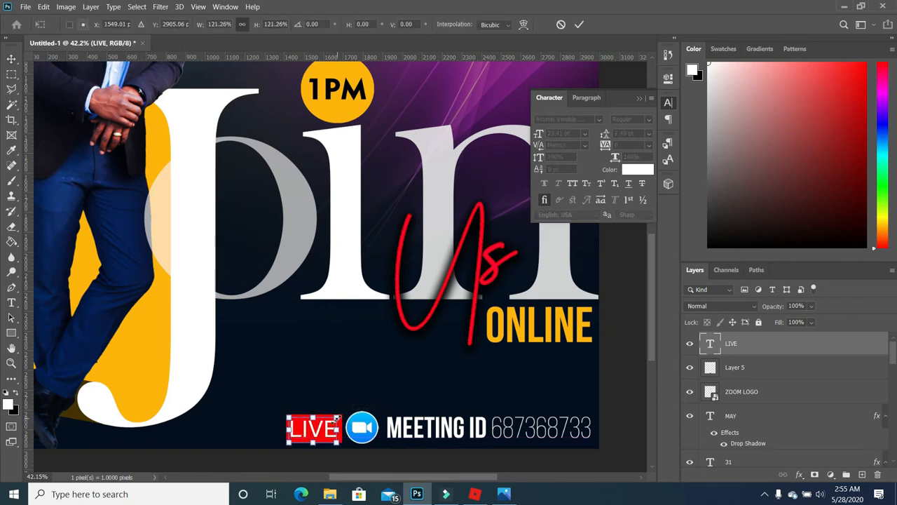
key(Return)
click(387, 391)
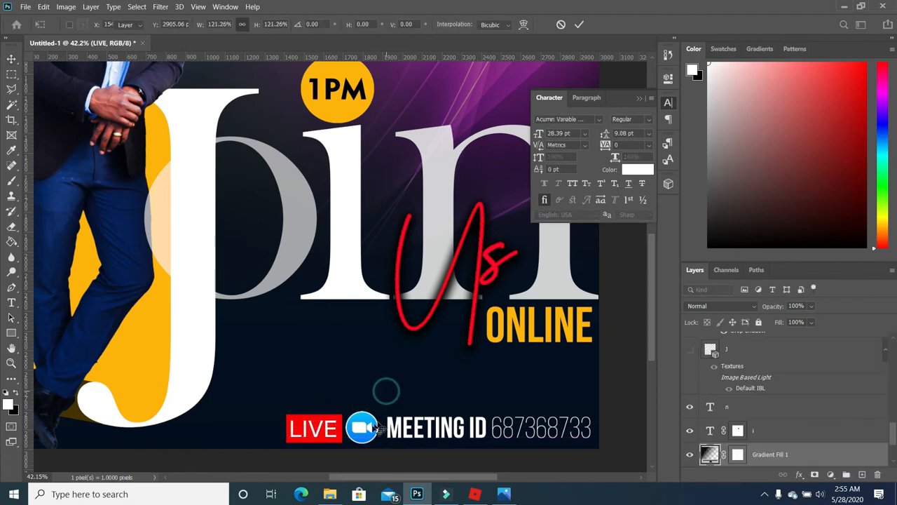
scroll(357, 255, down, 5)
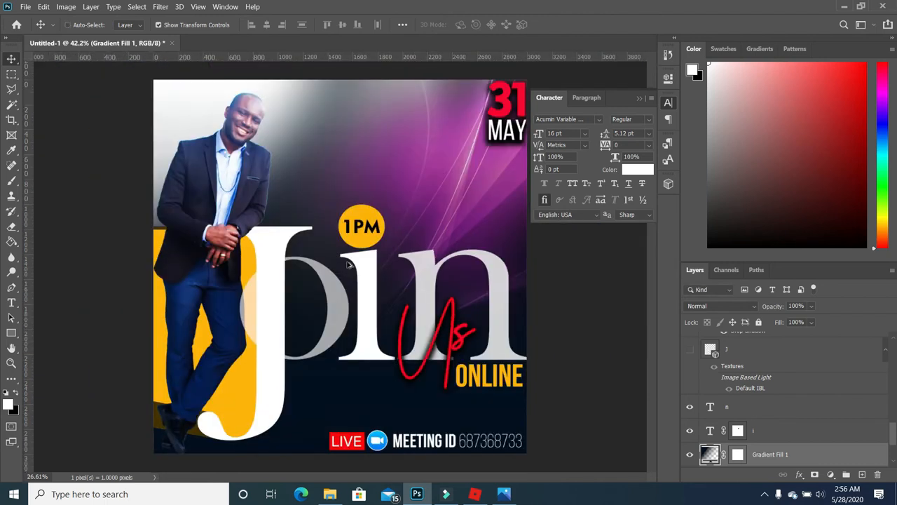
- Recolour the 31 of the date with the red sampled from the LIVE box
scroll(518, 373, down, 1)
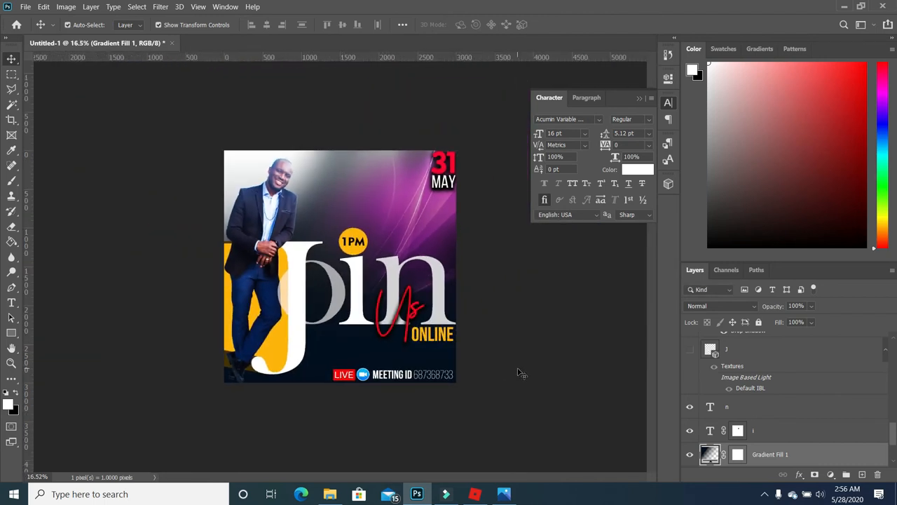
key(t)
click(436, 164)
key(ctrl+a)
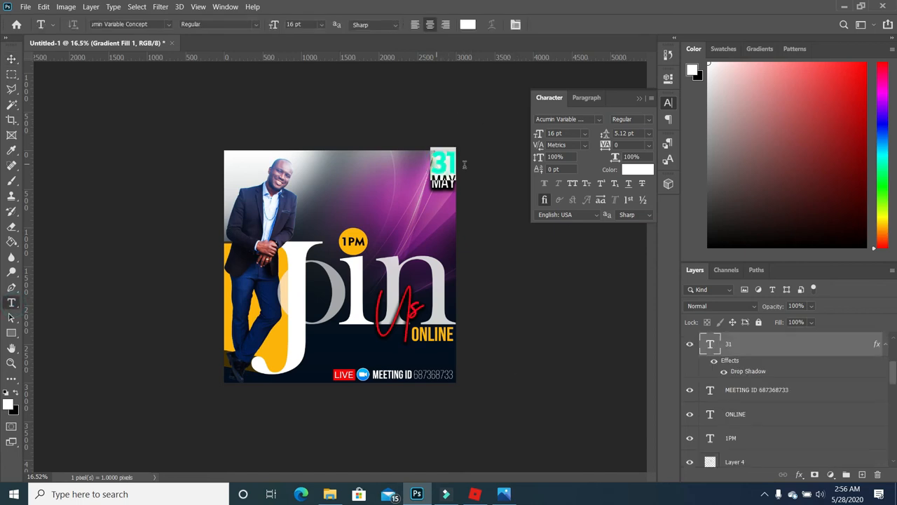
click(9, 403)
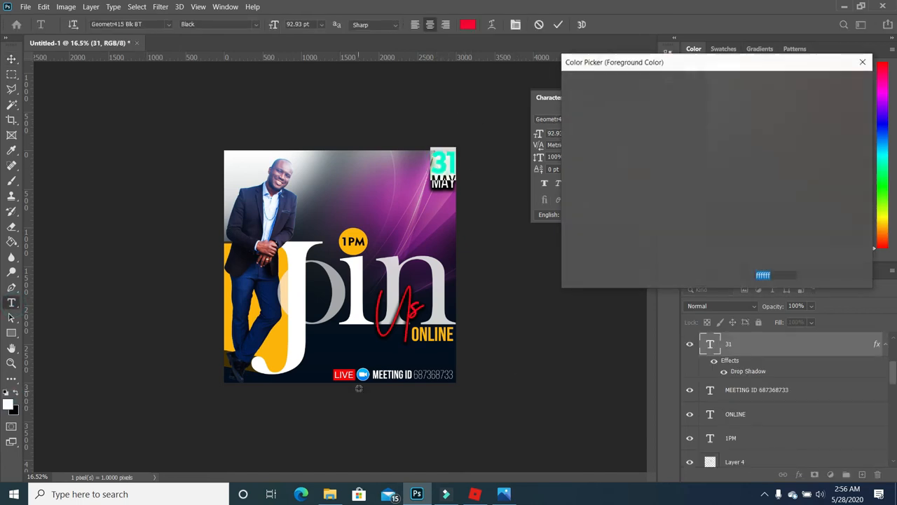
click(341, 376)
click(812, 84)
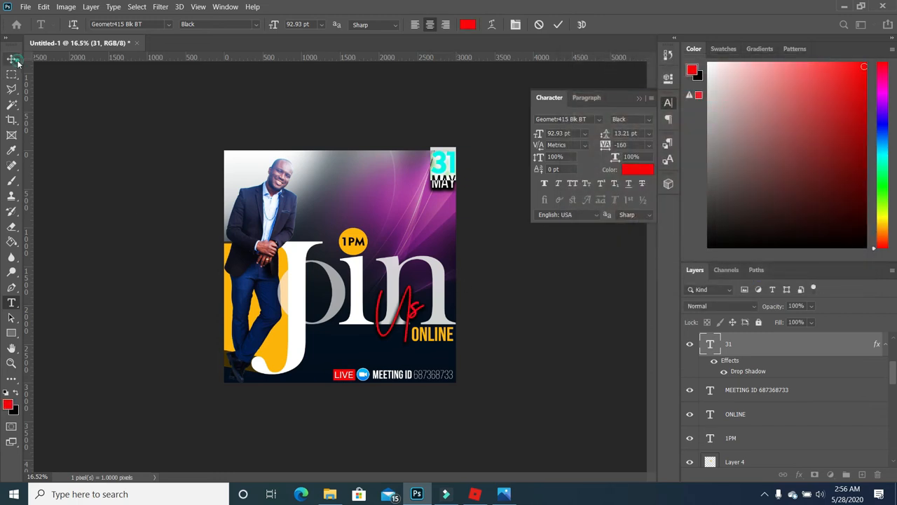
click(12, 59)
click(562, 306)
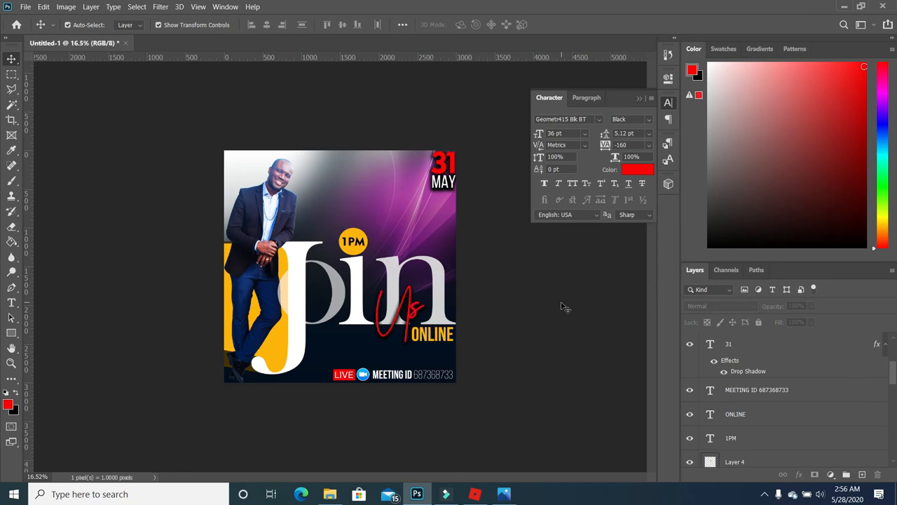
- Fill a small box beside the J's stem with white on new Layer 6, below ZOOM LOGO
drag(273, 391, 305, 409)
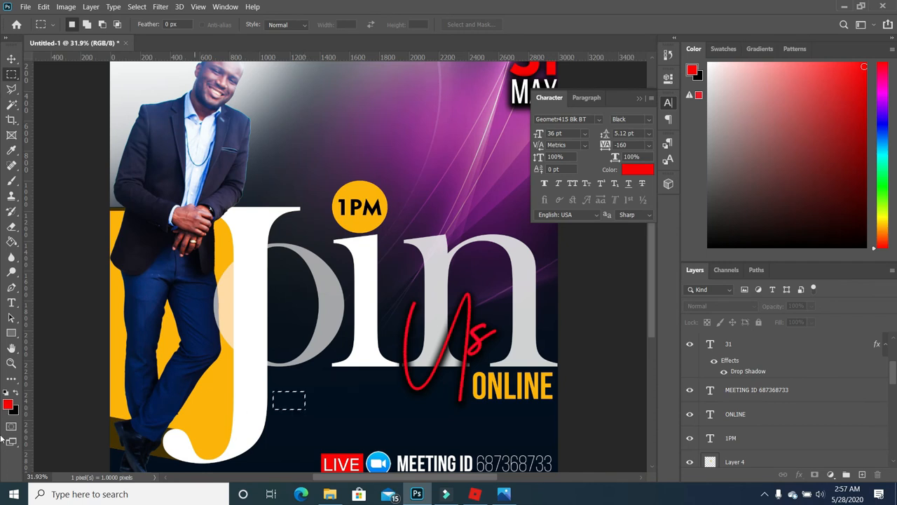
click(6, 391)
click(15, 391)
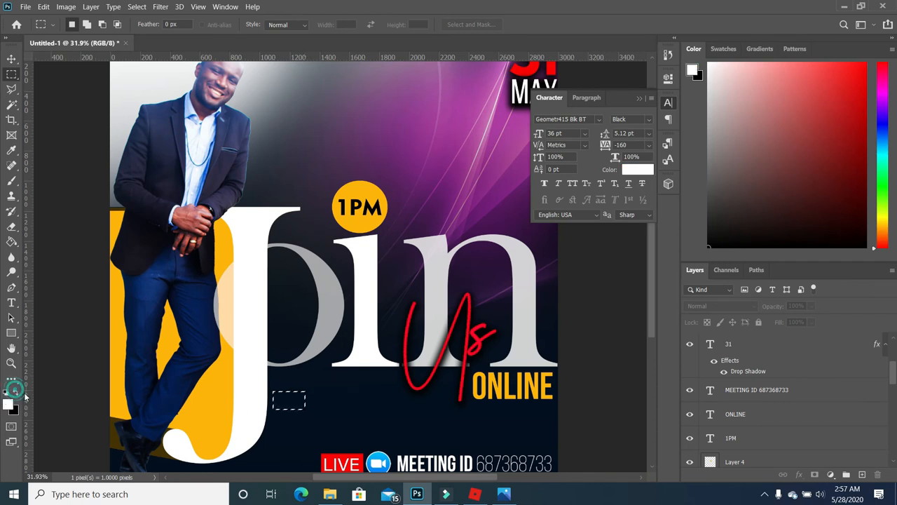
click(11, 240)
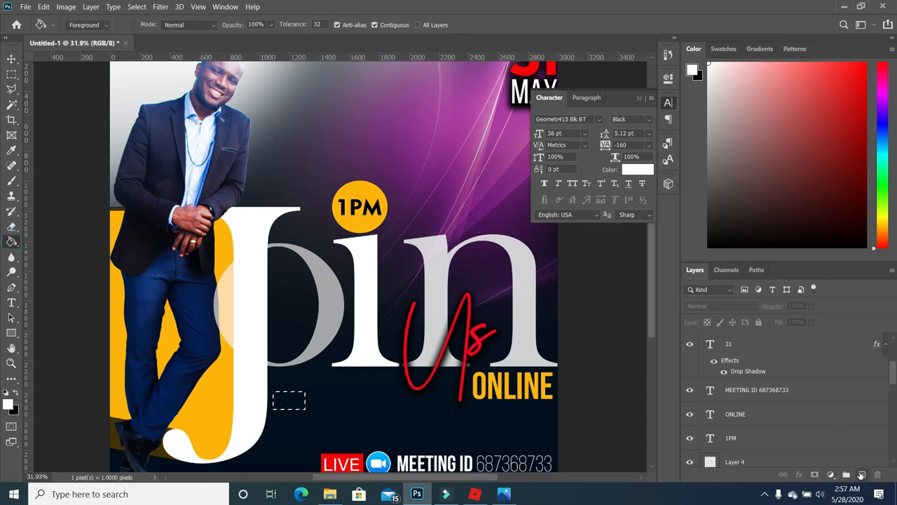
click(862, 474)
drag(764, 343, 764, 430)
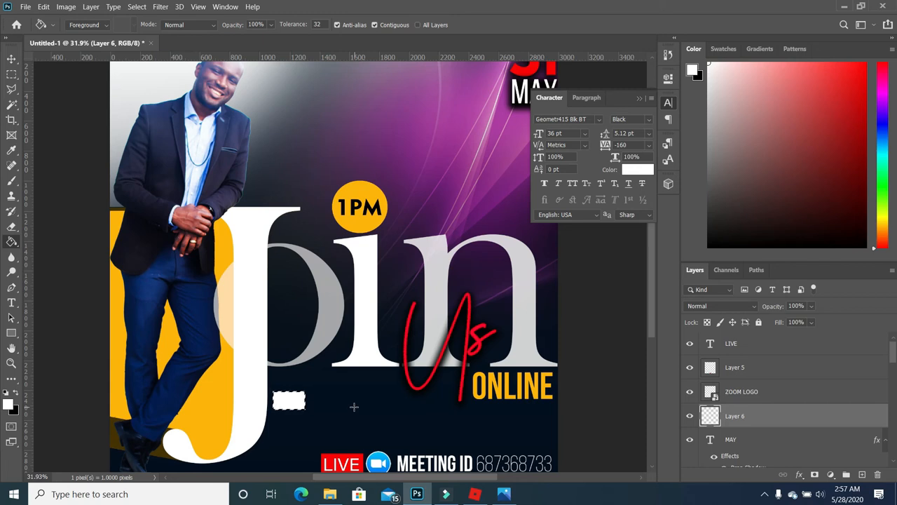
key(ctrl+d)
- Duplicate the LIVE text, move the copy up beside the white box, and retype it WITH
click(11, 58)
click(351, 467)
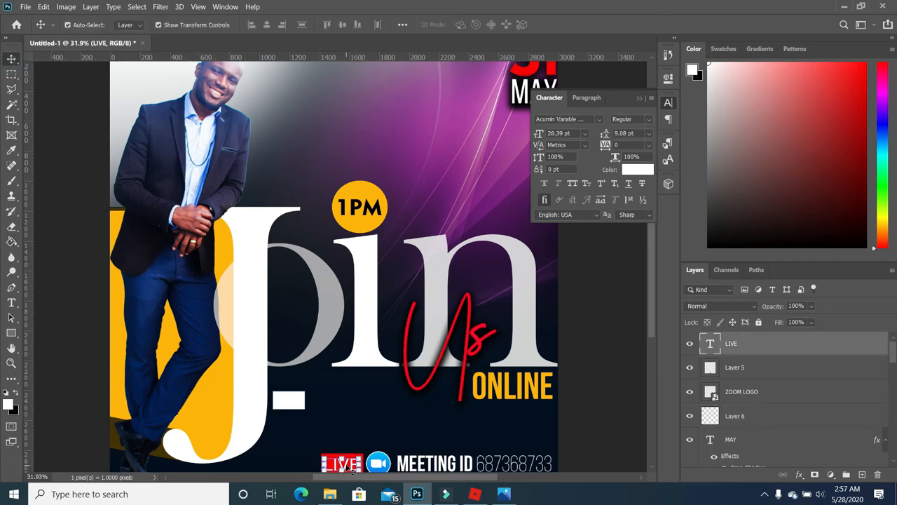
drag(763, 345, 862, 475)
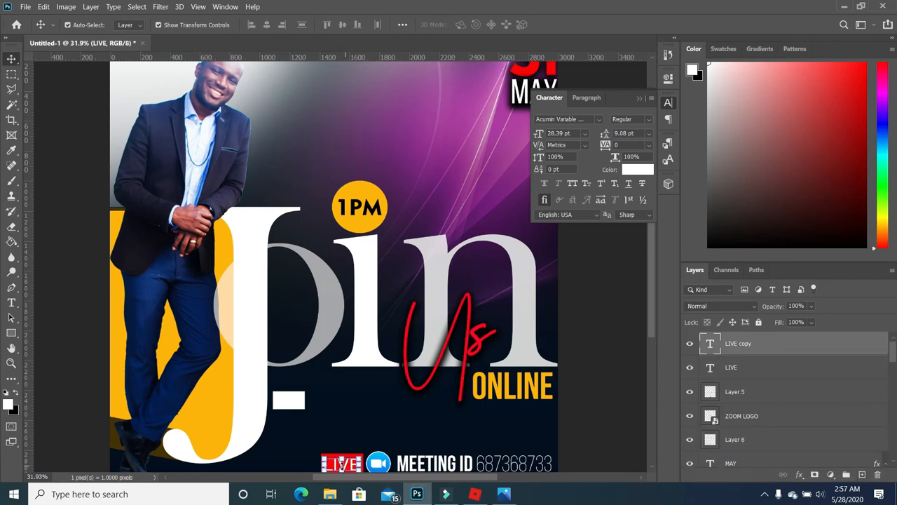
key(ctrl+t)
drag(341, 464, 357, 389)
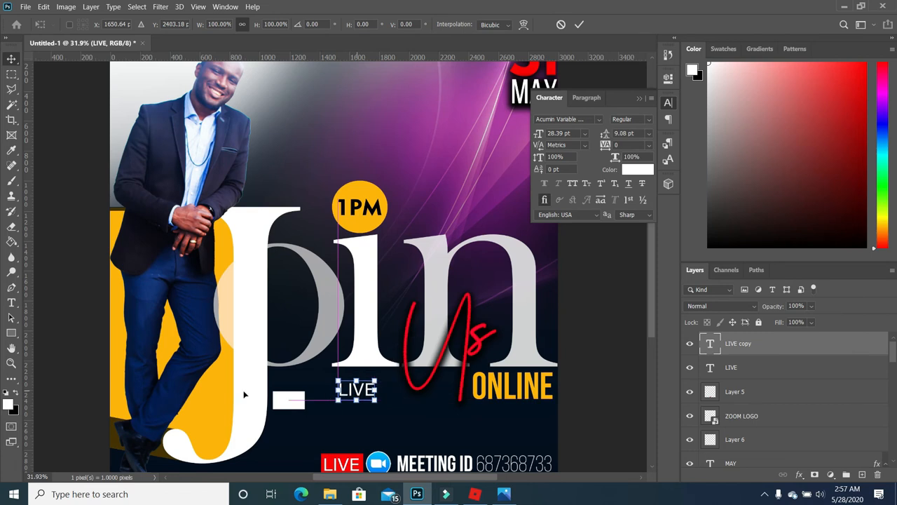
key(Return)
click(11, 302)
drag(375, 387, 338, 390)
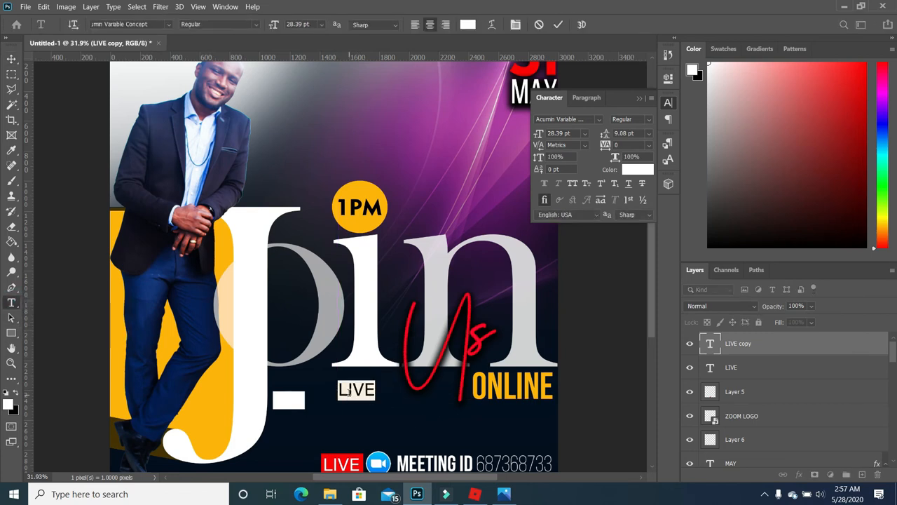
text(WITH)
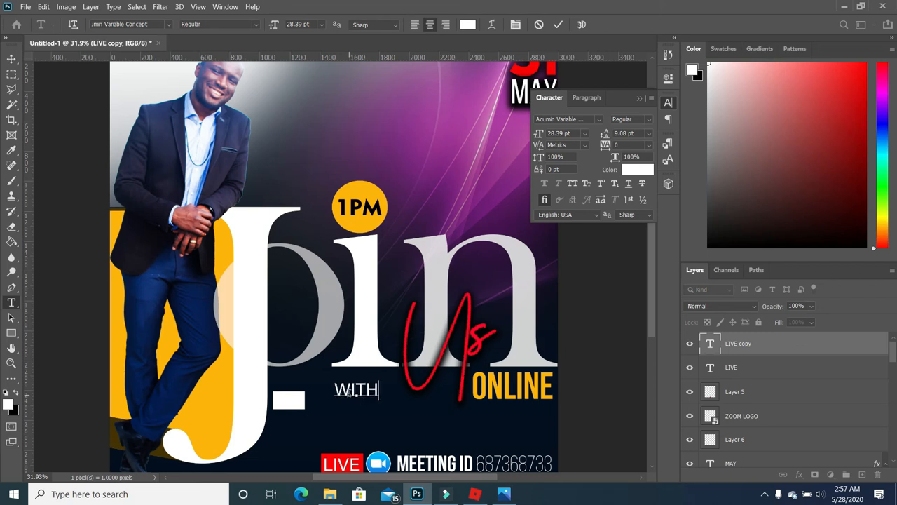
- Make WITH red in Geometr415 Blk BT and scale it onto the white box at 25.54 pt
key(ctrl+a)
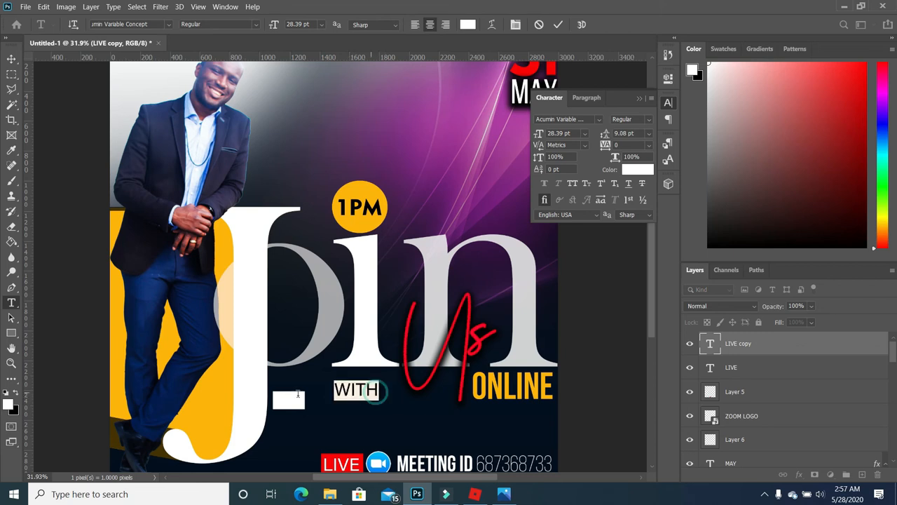
click(9, 404)
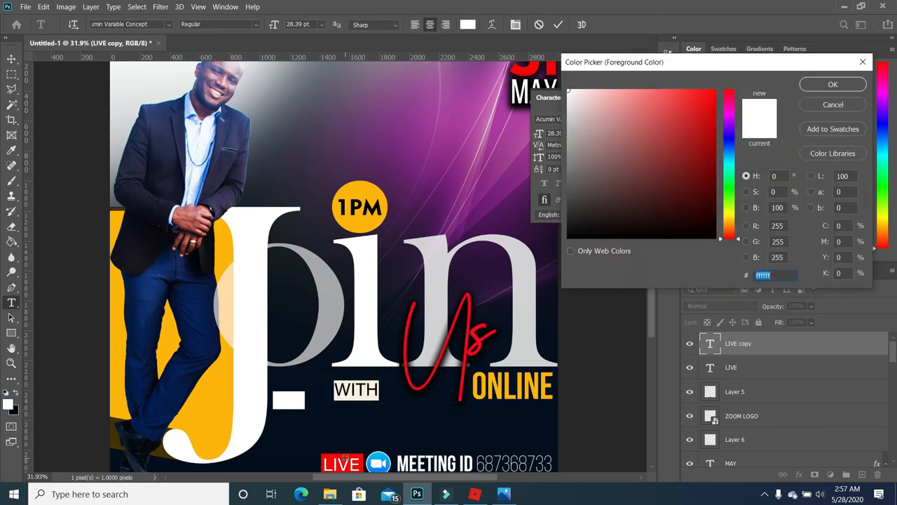
click(344, 458)
click(834, 84)
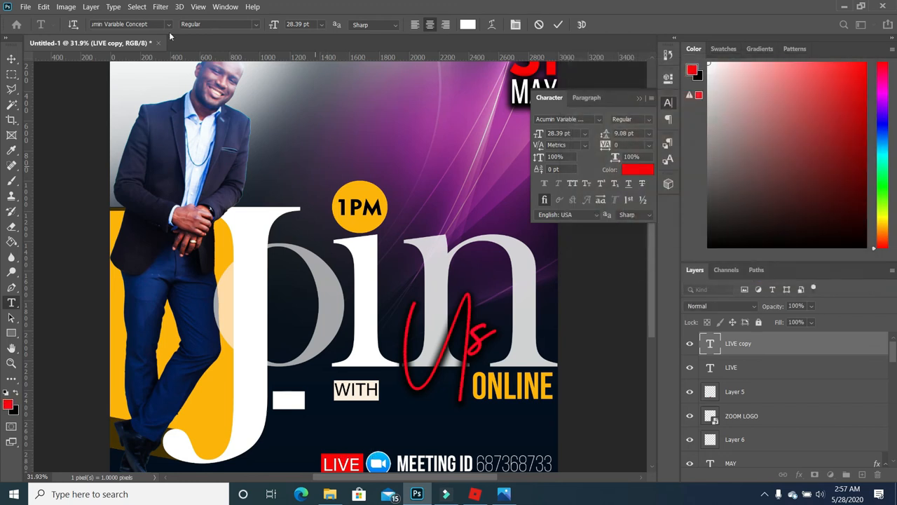
click(168, 24)
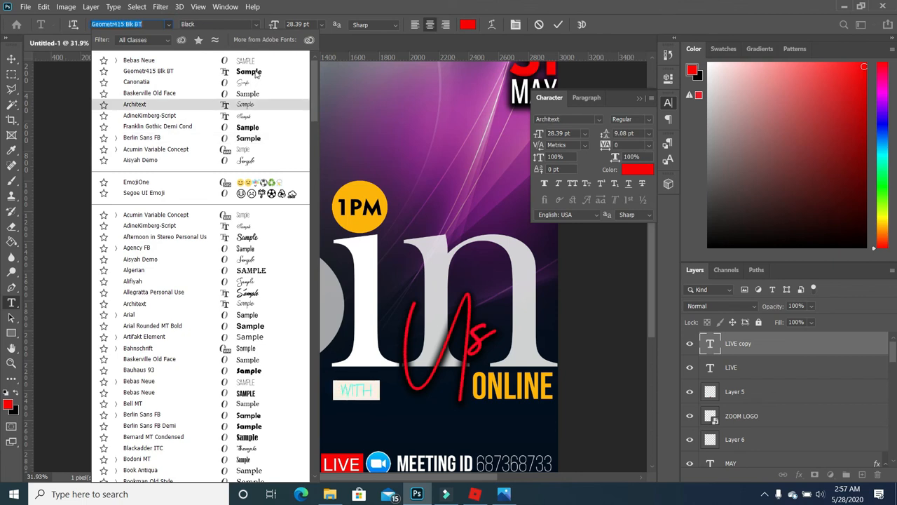
click(211, 71)
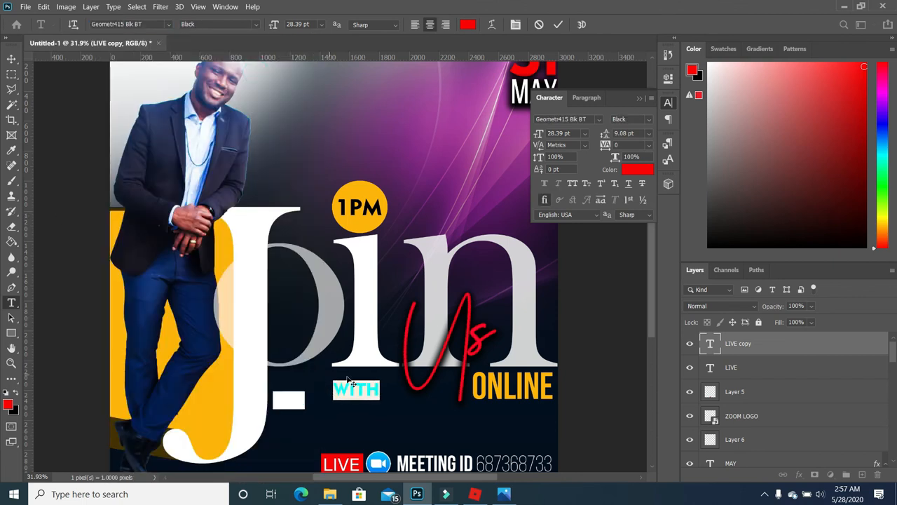
click(12, 60)
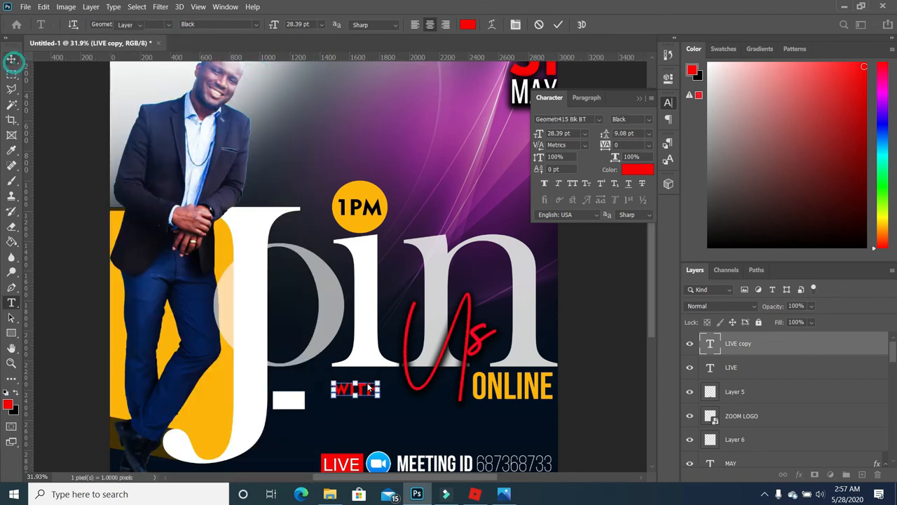
key(ctrl+t)
drag(380, 381, 302, 403)
key(Return)
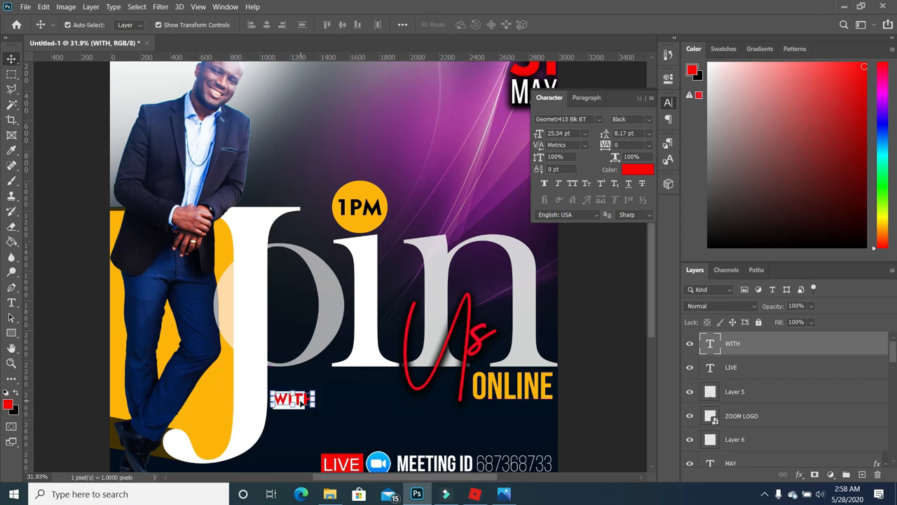
- Widen the white box behind the WITH label
click(382, 408)
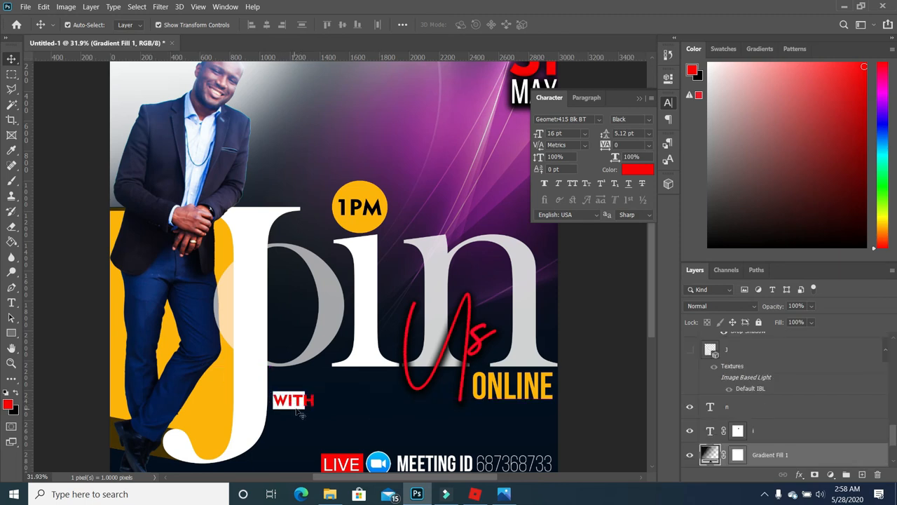
click(298, 406)
drag(308, 400, 318, 400)
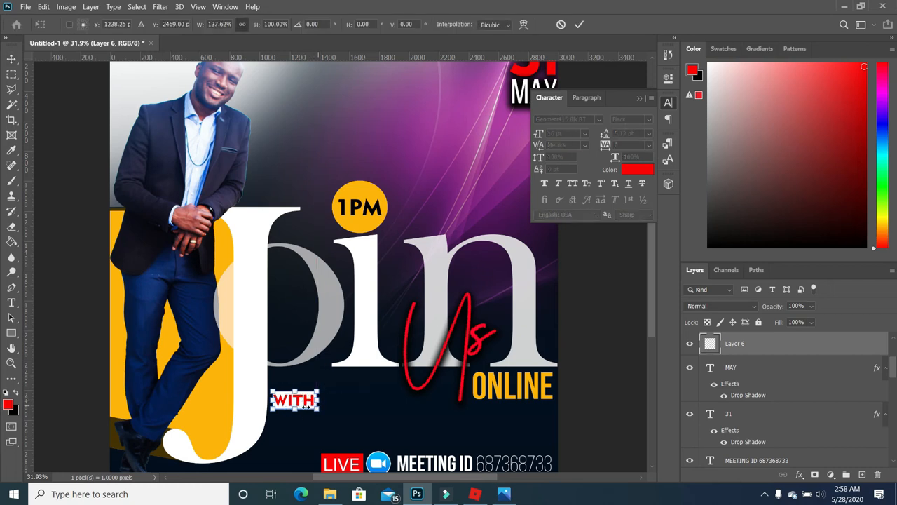
key(Return)
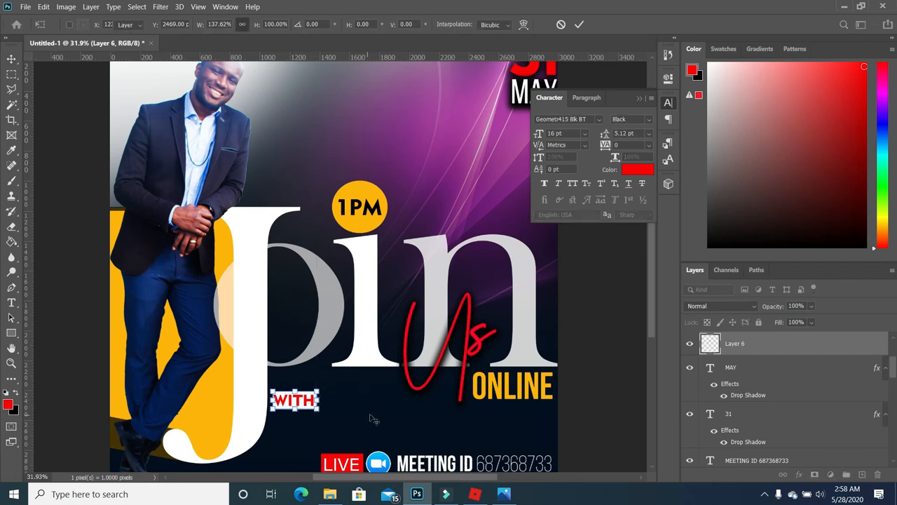
click(372, 419)
- Select a thin horizontal strip from WITH to just before ONLINE
scroll(372, 419, down, 4)
drag(11, 74, 84, 110)
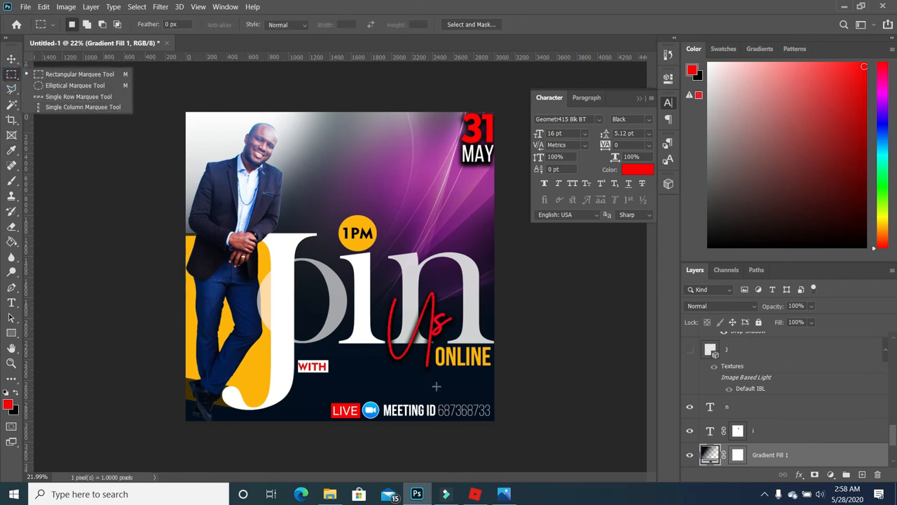
scroll(436, 386, up, 3)
drag(299, 398, 452, 399)
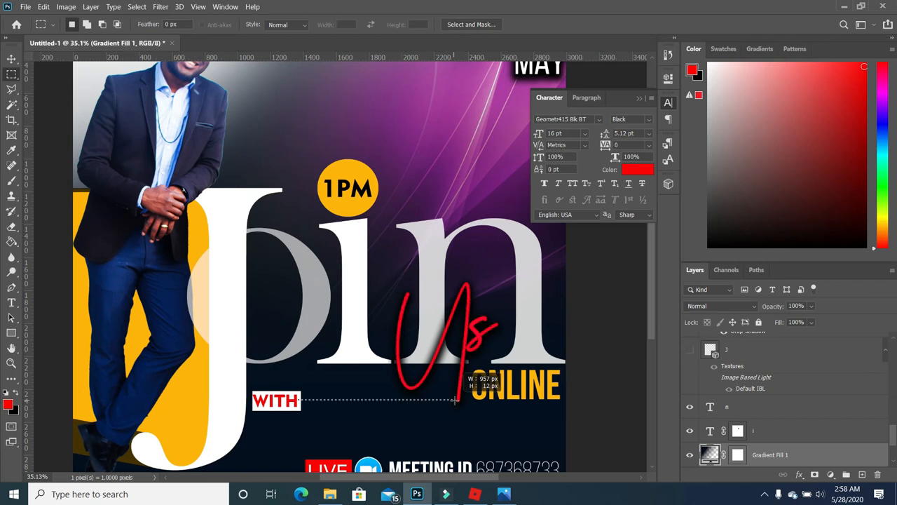
drag(455, 400, 456, 400)
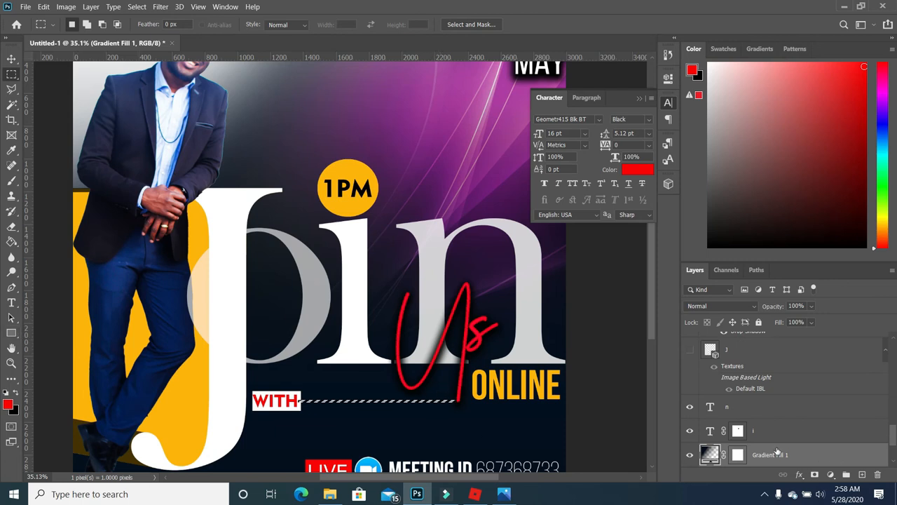
- Fill the strip on Layer 6 with white, drawing a line from WITH to ONLINE
click(11, 59)
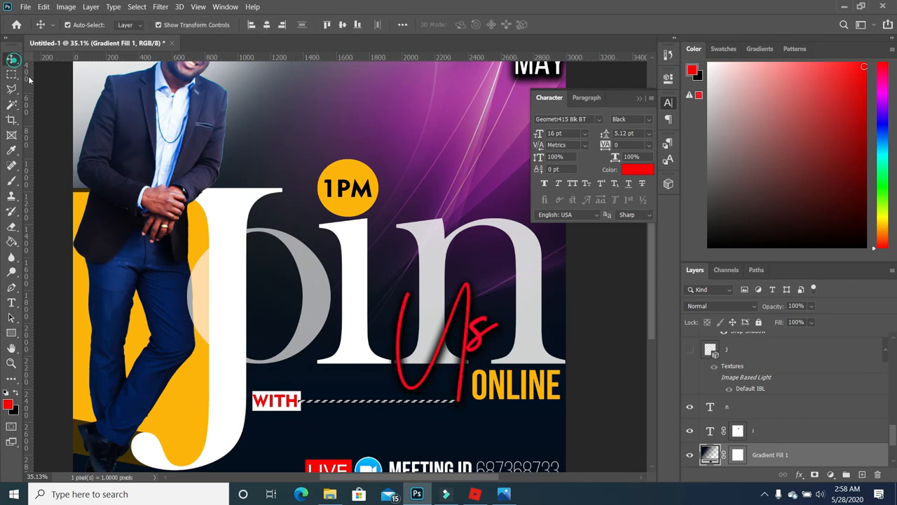
click(297, 412)
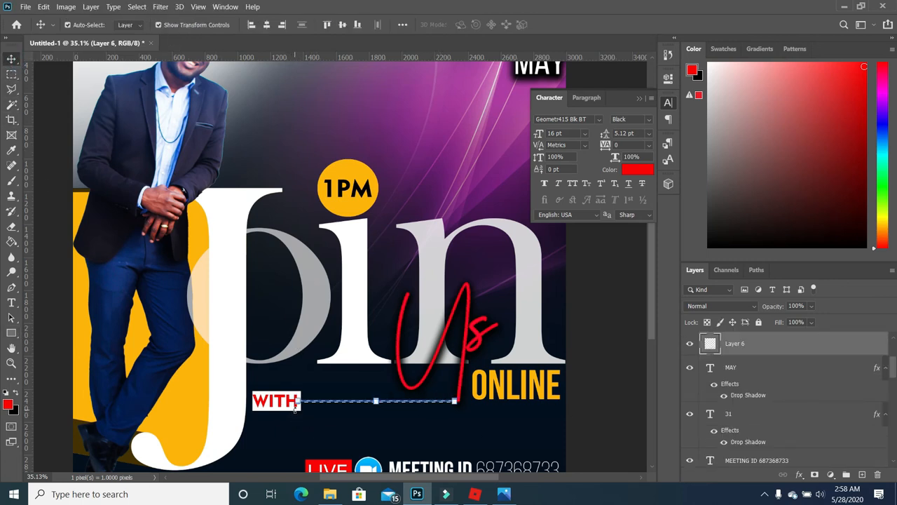
scroll(785, 360, up, 1)
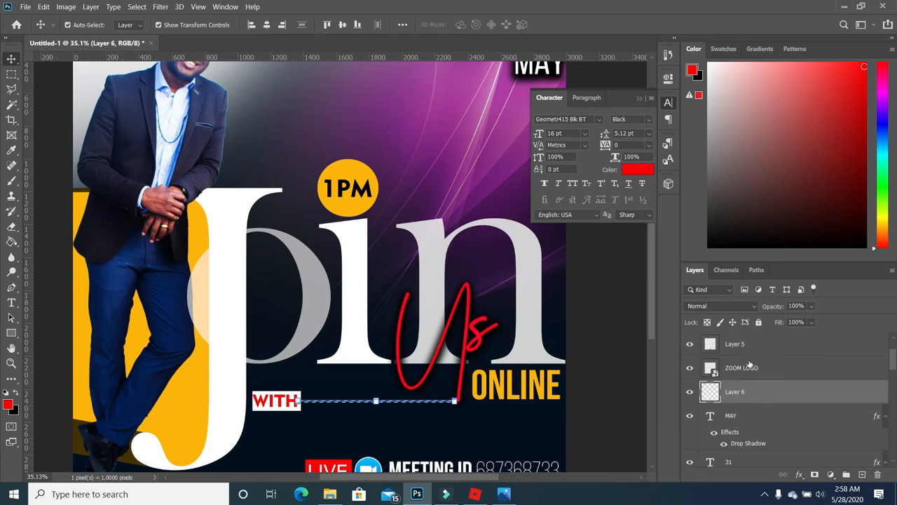
scroll(712, 373, up, 1)
scroll(712, 373, down, 2)
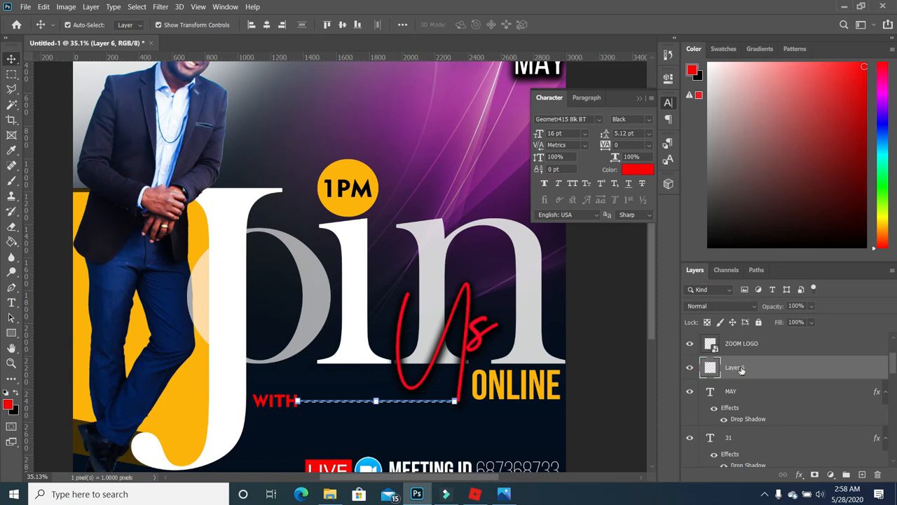
click(12, 243)
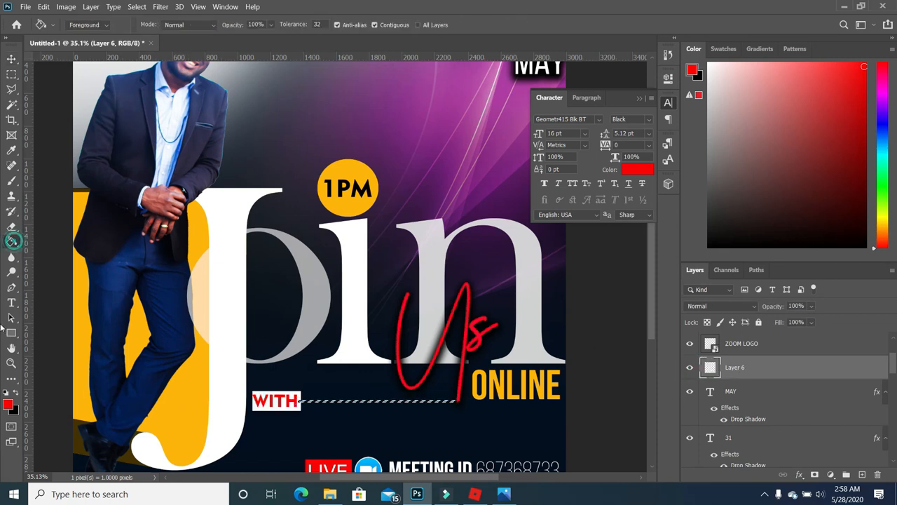
click(7, 391)
click(16, 392)
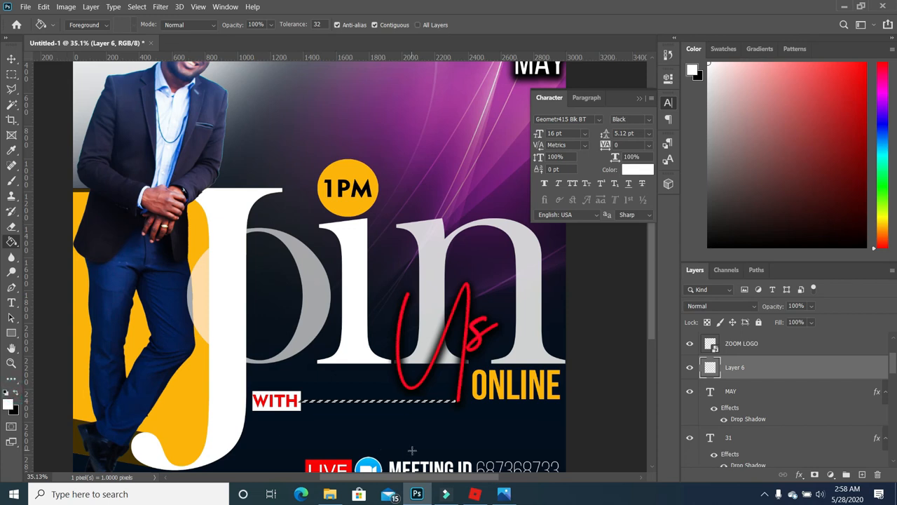
click(364, 400)
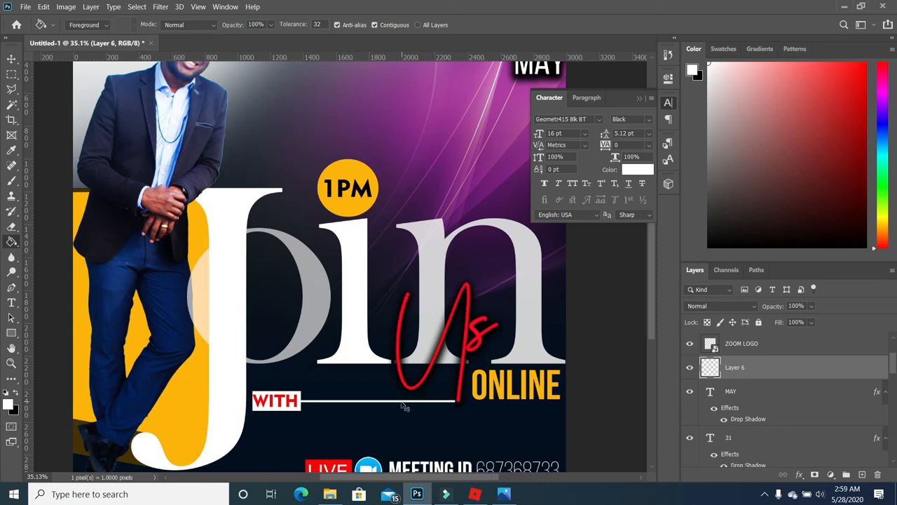
scroll(423, 346, down, 3)
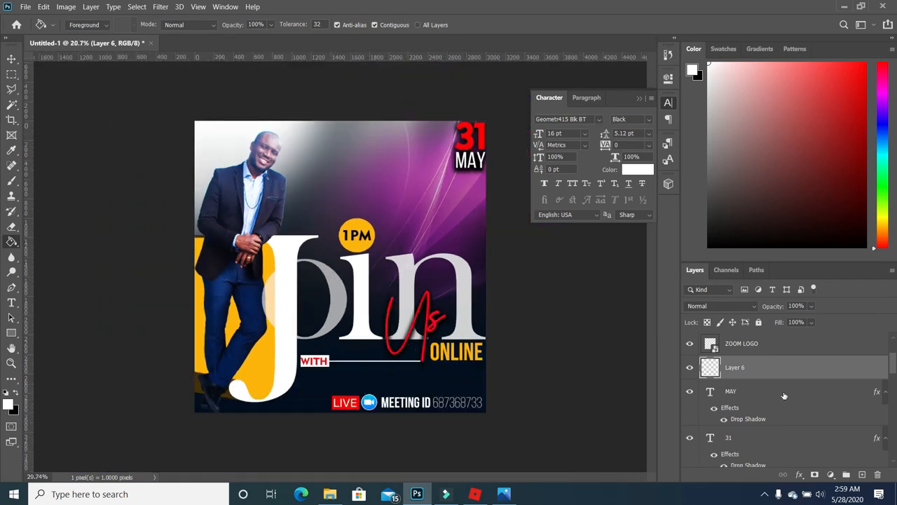
- Resize the WITH label and the white line together
key(v)
ctrl+click(766, 343)
key(ctrl+t)
key(Return)
- Type the speaker's name in white Ink Free and place it beside WITH above the line
click(442, 322)
key(t)
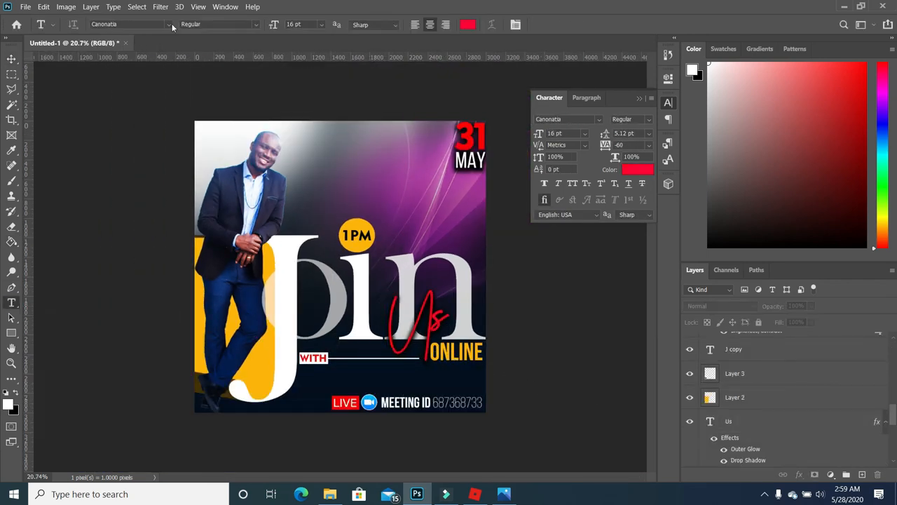
click(169, 25)
drag(314, 88, 323, 325)
click(133, 439)
click(323, 162)
key(ctrl+a)
key(alt+BackSpace)
click(12, 59)
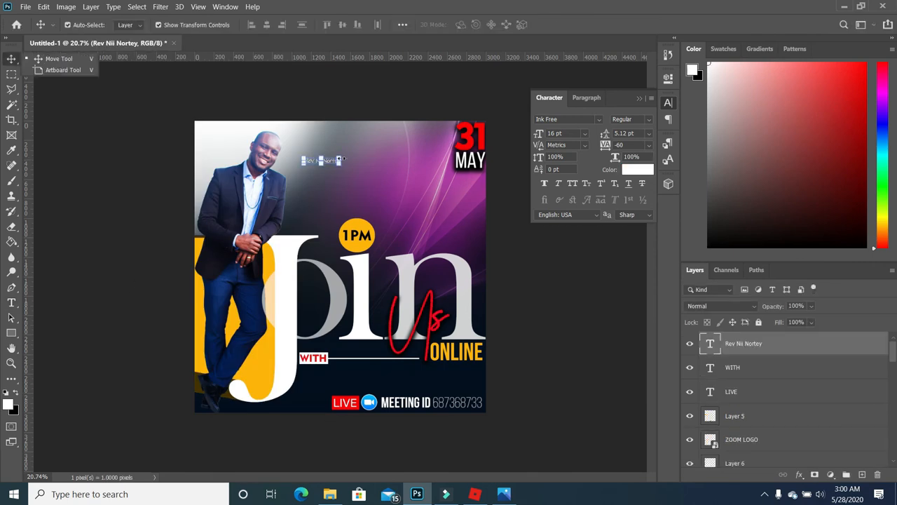
click(580, 382)
drag(322, 161, 355, 368)
- Duplicate the name line below the white line and retype it as the speaker's surname
scroll(355, 367, up, 3)
drag(360, 398, 360, 116)
key(t)
drag(394, 116, 364, 398)
click(11, 59)
- Select WITH and both name lines together and nudge them into place
scroll(379, 398, down, 4)
scroll(340, 393, up, 5)
ctrl+click(297, 393)
ctrl+shift+click(361, 383)
ctrl+shift+click(365, 400)
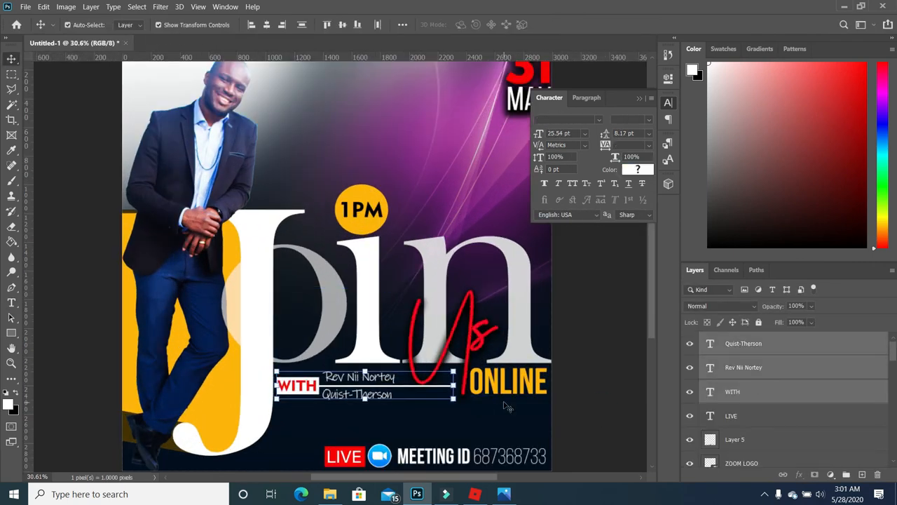
scroll(396, 388, down, 8)
ctrl+click(396, 388)
scroll(481, 419, up, 3)
- Select the LIVE badge and its text together for resizing
ctrl+click(354, 452)
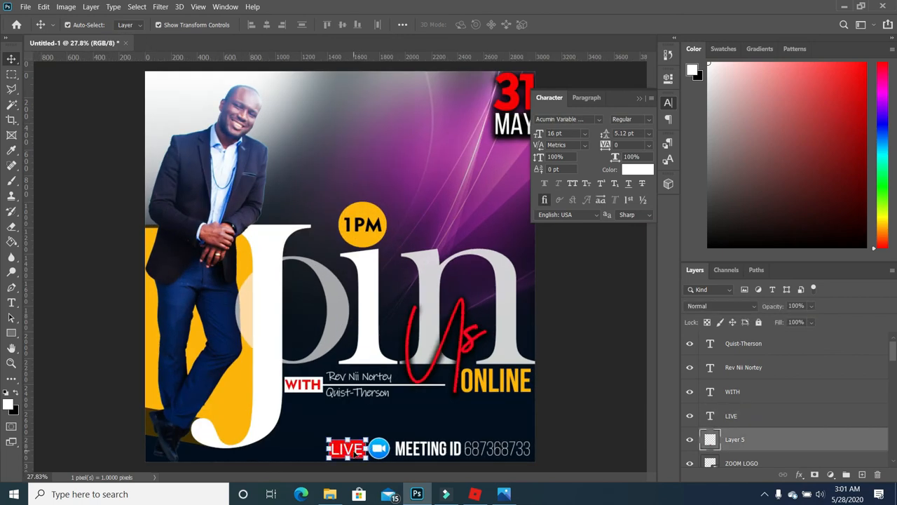
ctrl+shift+click(361, 454)
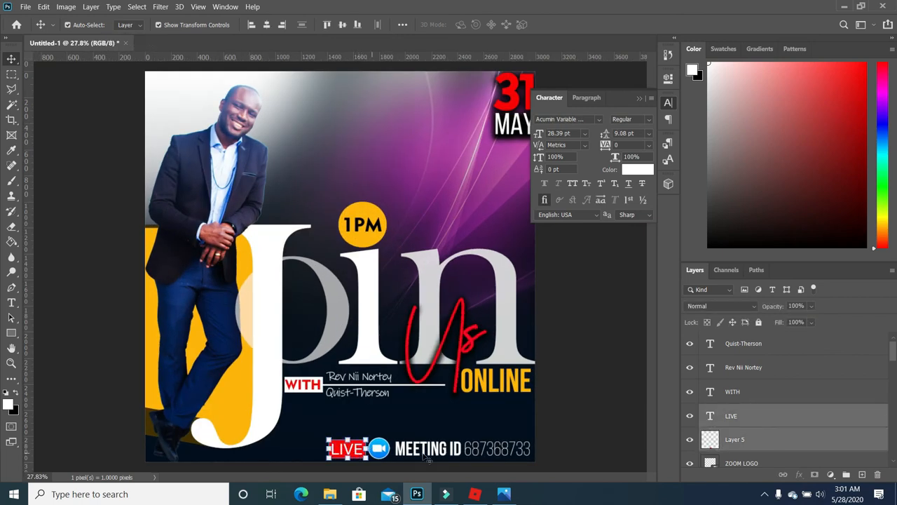
key(ctrl+t)
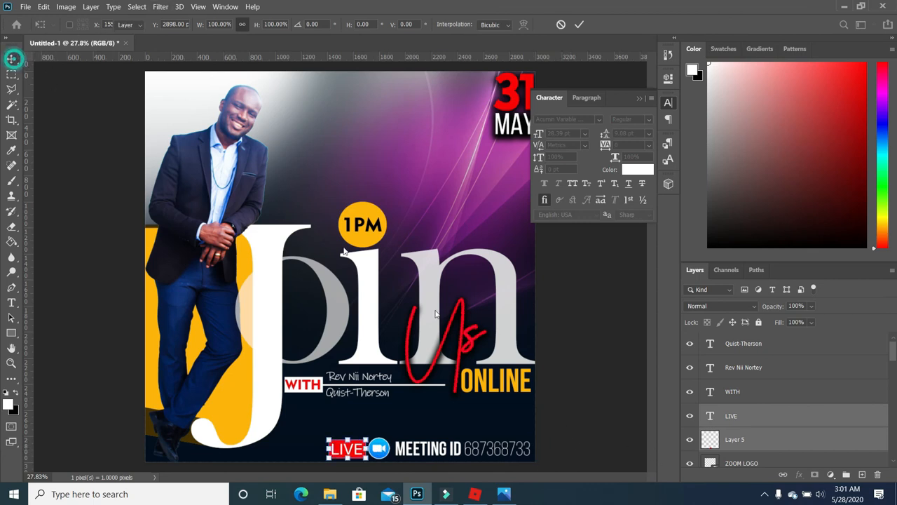
- Scale the LIVE, camera logo and meeting ID row down slightly and move it lower
key(Return)
shift+click(387, 452)
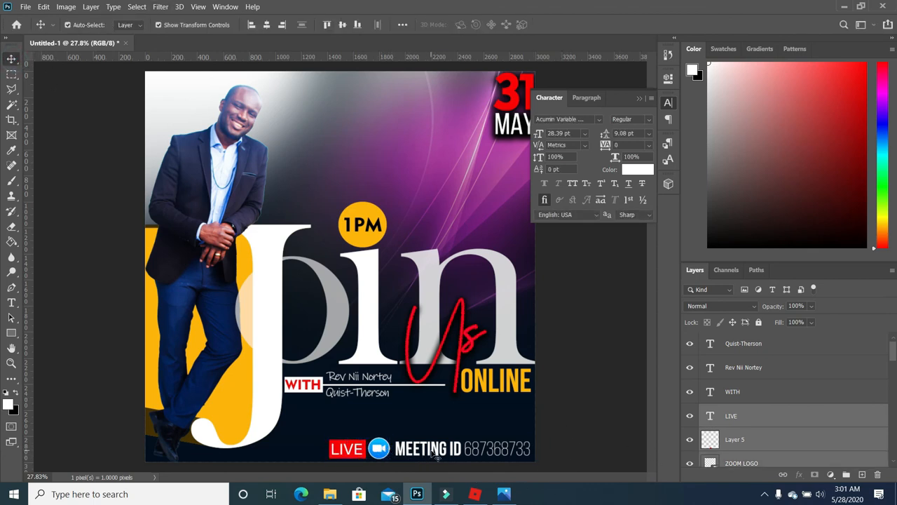
drag(329, 457, 363, 451)
drag(482, 452, 482, 456)
key(Return)
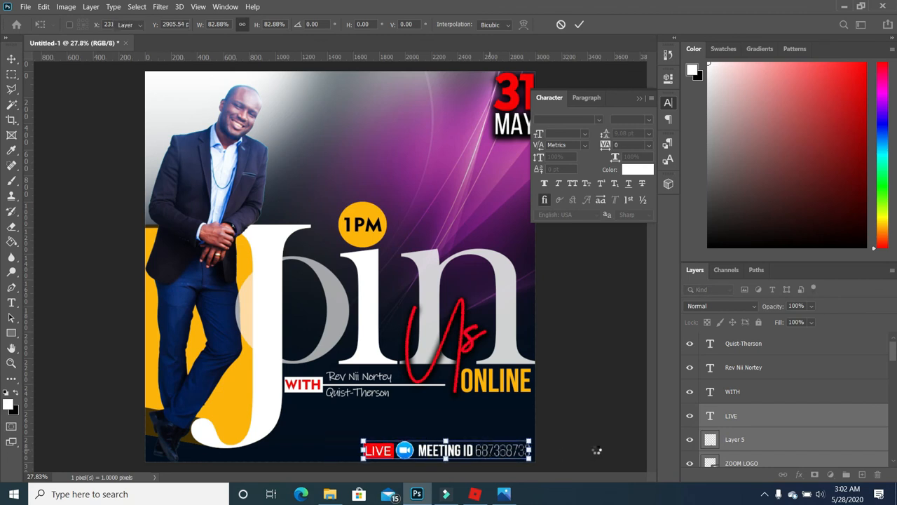
- Collapse the Character settings panel
scroll(417, 265, down, 2)
scroll(472, 293, up, 3)
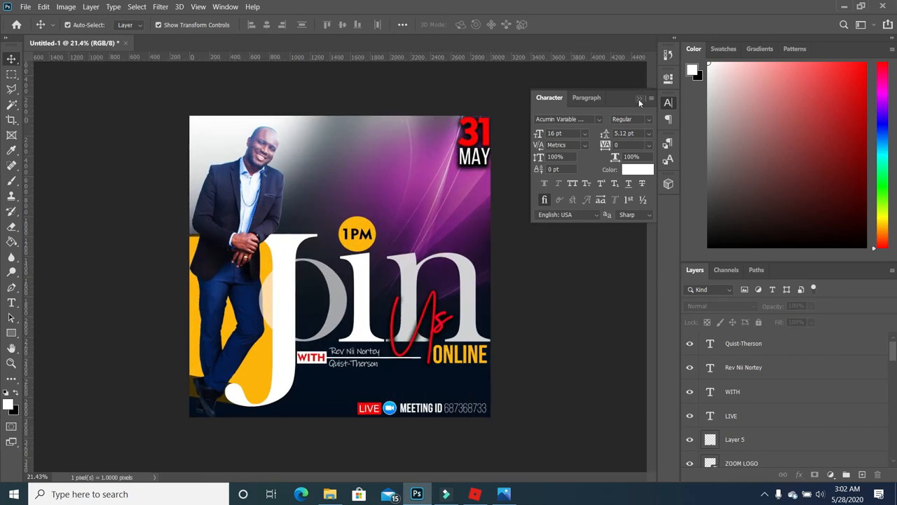
click(638, 98)
scroll(525, 252, up, 1)
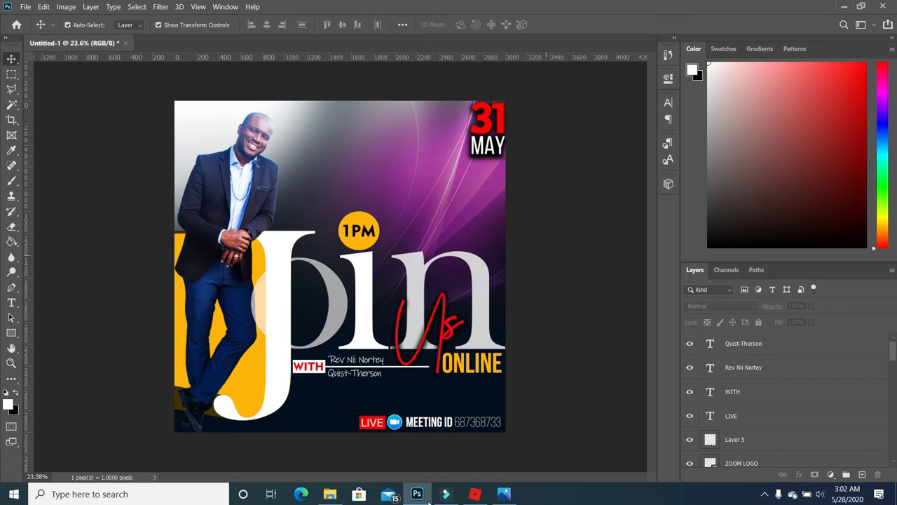
- Place the QFC NEW LOGO file from File Explorer onto the flyer and shrink it to a small icon
click(329, 494)
drag(330, 140, 326, 283)
drag(194, 127, 199, 133)
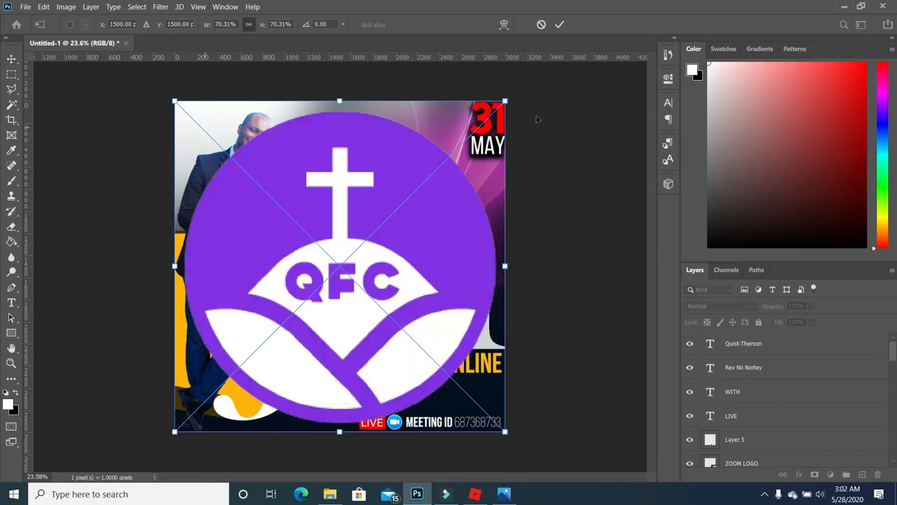
drag(504, 102, 179, 124)
key(Return)
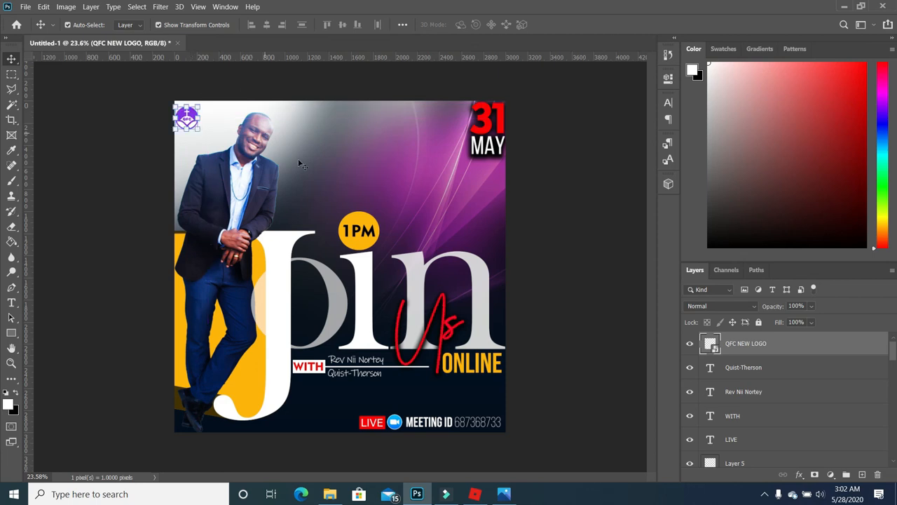
- Nudge the QFC logo up and right to settle it in the top-left corner
key(shift+Up)
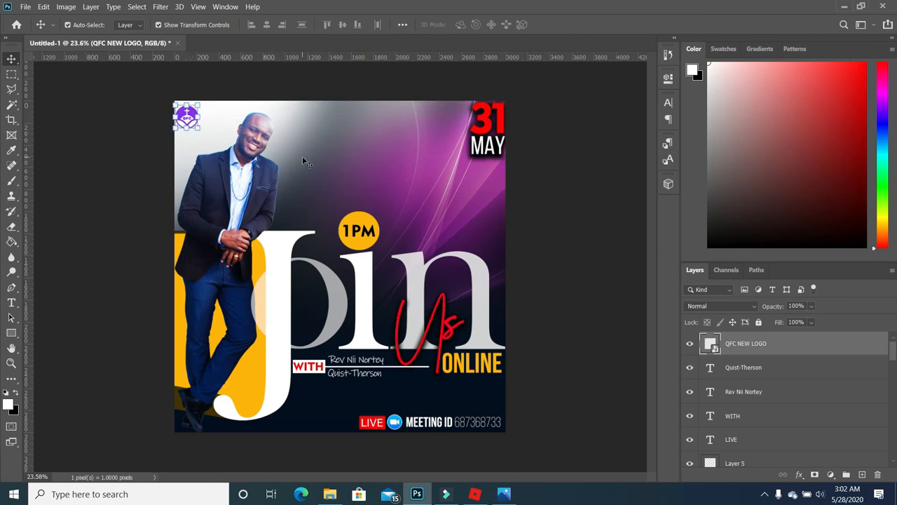
key(shift+Right)
click(578, 341)
click(188, 115)
click(569, 226)
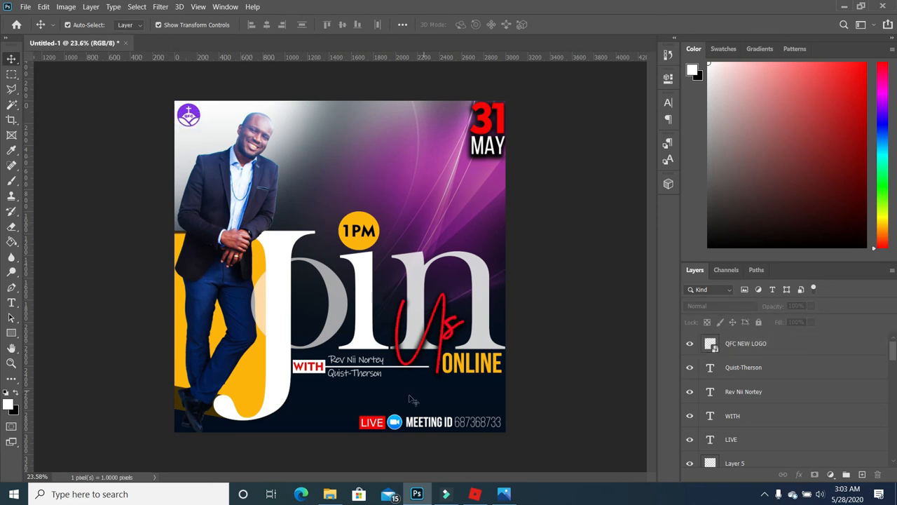
- Scale the WITH label and both name lines to 84% and move them into place
scroll(392, 360, up, 3)
click(260, 369)
shift+click(335, 358)
ctrl+click(765, 366)
drag(452, 386, 417, 380)
drag(366, 371, 365, 363)
key(Return)
scroll(393, 361, down, 3)
click(513, 352)
- Raise the Us script text above the name lines
click(416, 315)
key(ctrl+])
key(ctrl+])
key(ctrl+])
key(ctrl+])
key(ctrl+])
key(ctrl+])
click(529, 341)
click(227, 154)
click(191, 168)
scroll(342, 336, up, 8)
- Shrink the second name line to 80% and move it lower
click(364, 348)
click(364, 378)
drag(417, 391, 391, 387)
drag(364, 380, 379, 397)
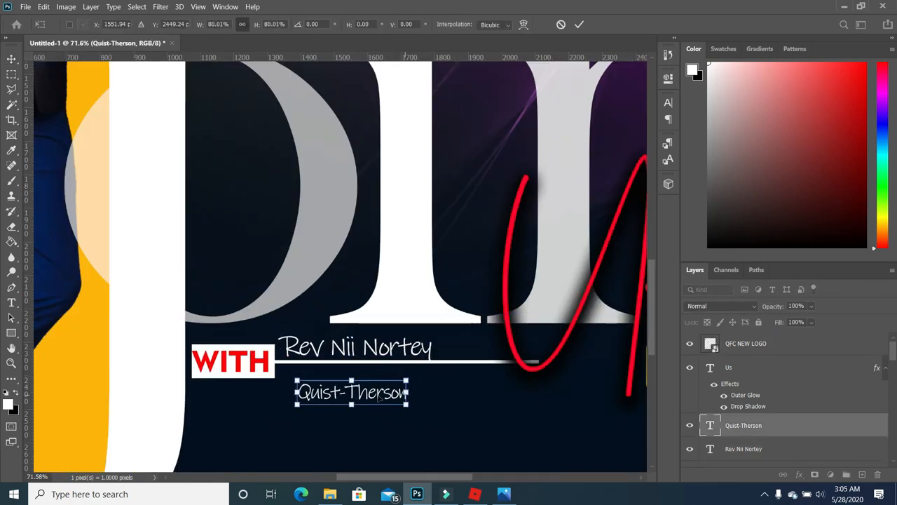
key(Return)
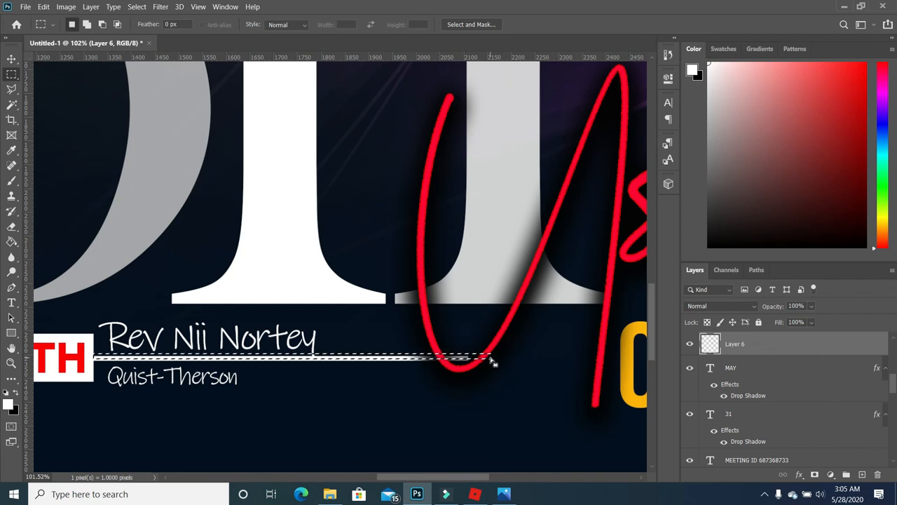
- Delete the marqueed strip of the line under the guest name and clear the selection
key(Delete)
key(ctrl+d)
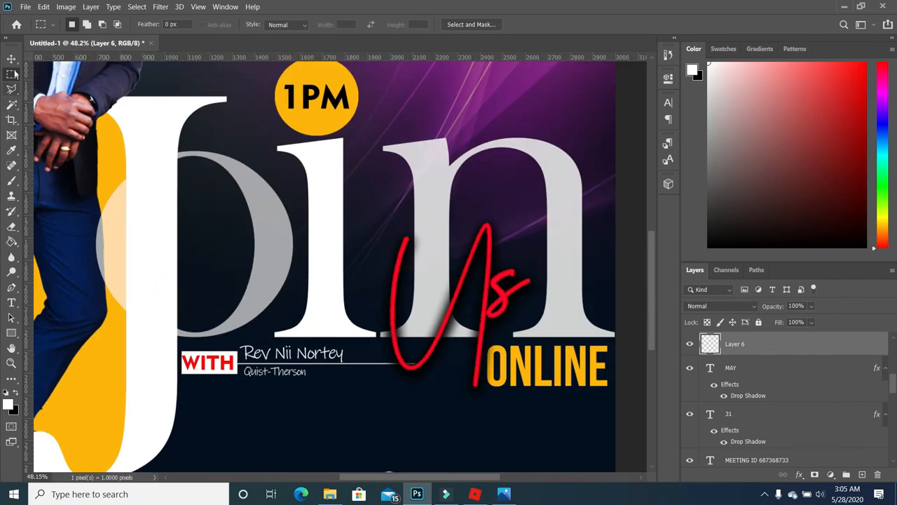
click(13, 61)
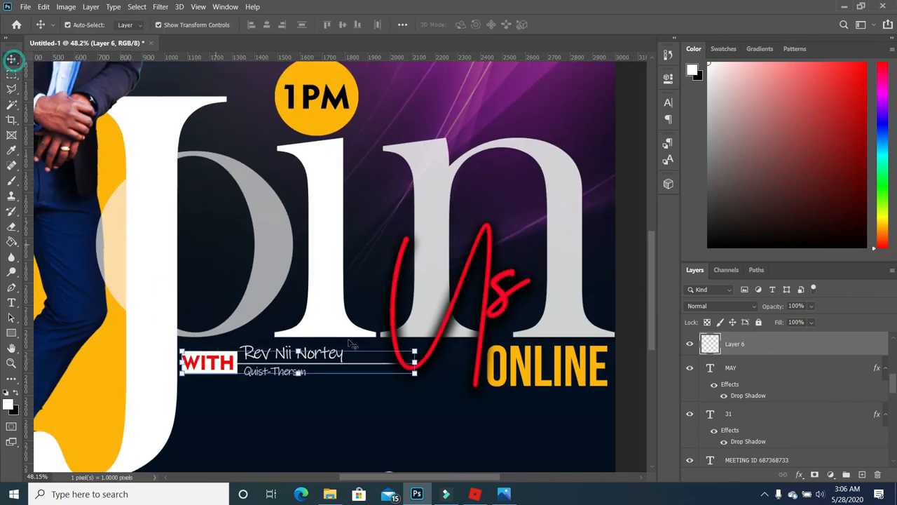
click(337, 364)
click(335, 354)
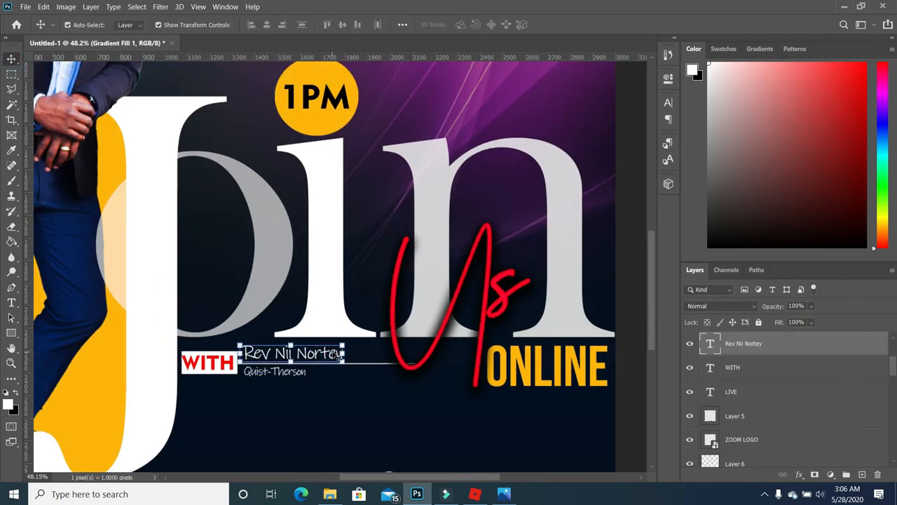
click(351, 414)
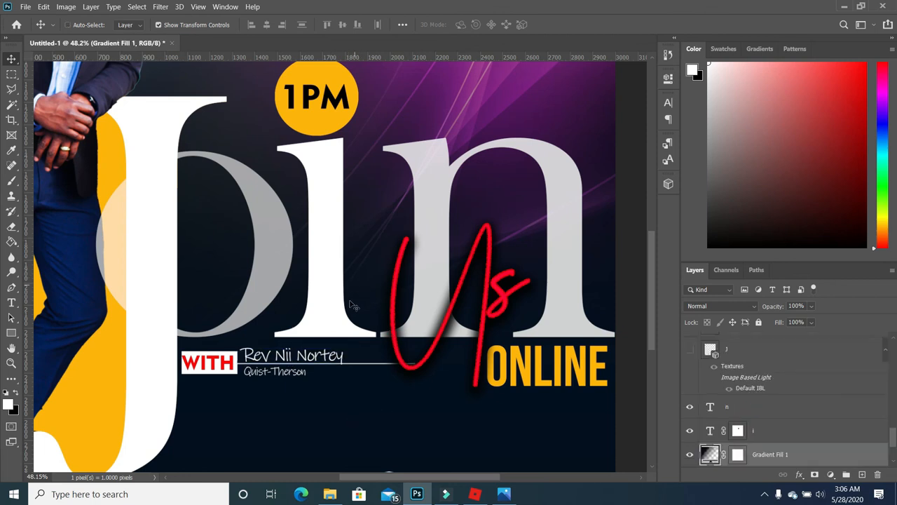
scroll(372, 367, down, 6)
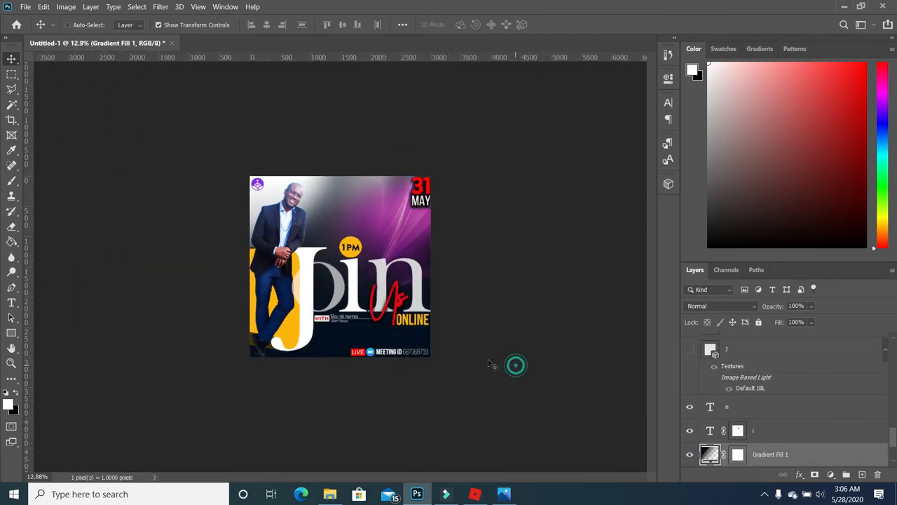
scroll(445, 324, up, 2)
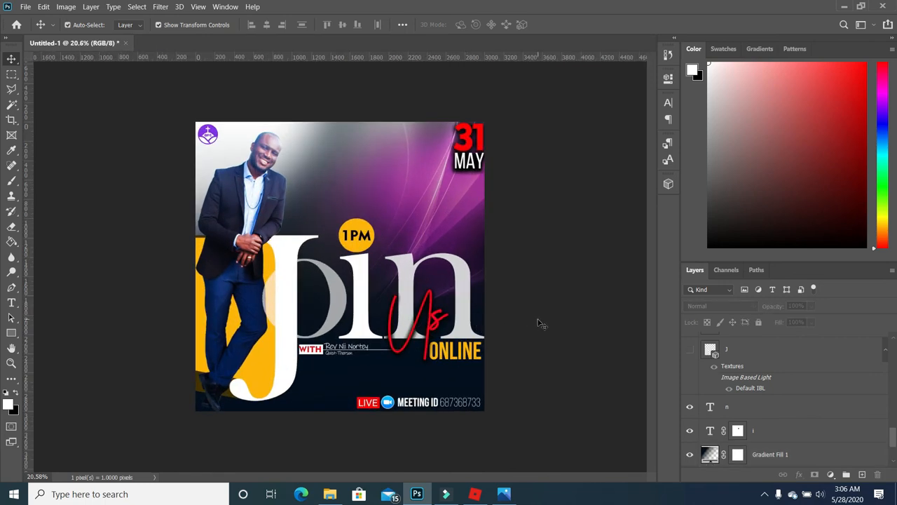
scroll(537, 322, down, 2)
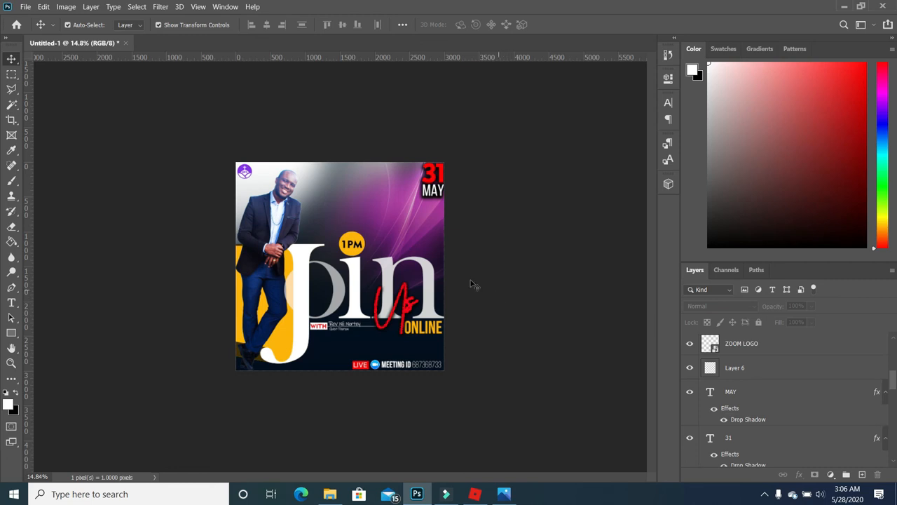
scroll(472, 285, up, 2)
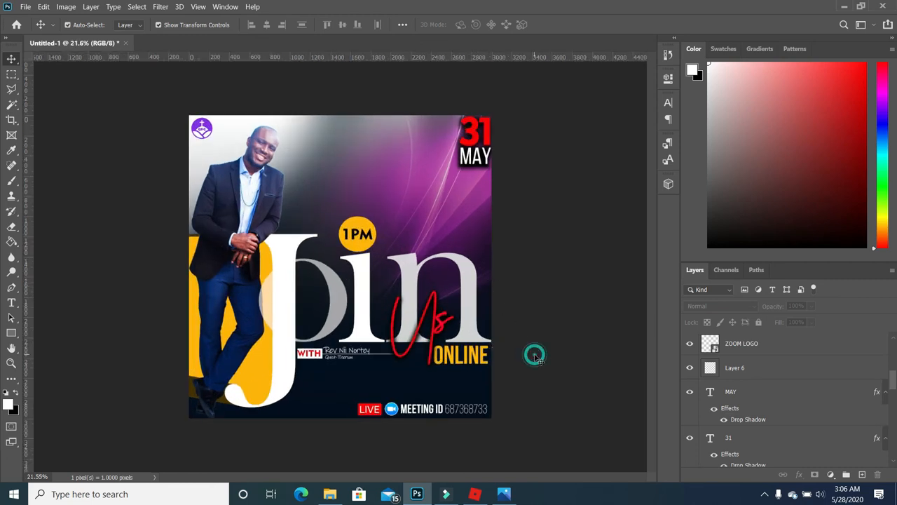
- Drag the light-flare image 'file' from the Flyer 11 folder onto the flyer's lower half
click(329, 494)
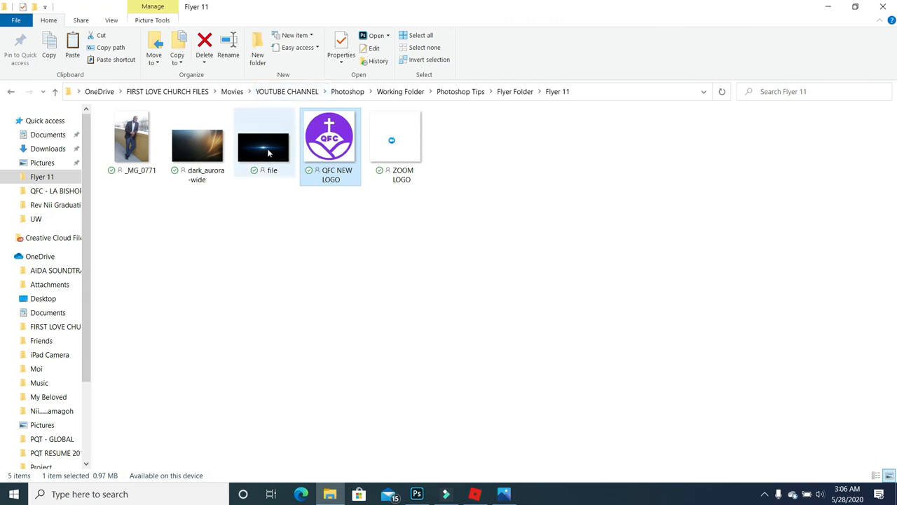
drag(267, 153, 402, 369)
drag(339, 272, 394, 355)
- Set the flare's blend mode to Screen and move its layer beneath the Us text
click(749, 309)
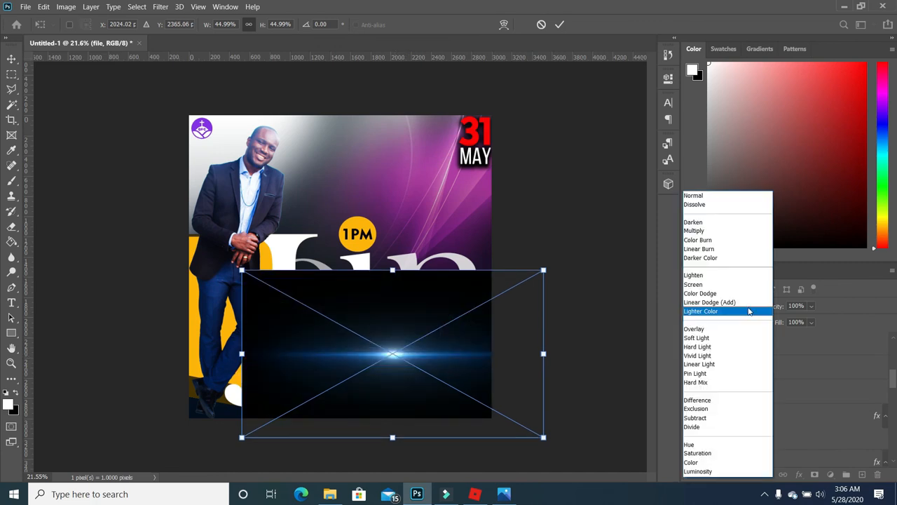
click(694, 284)
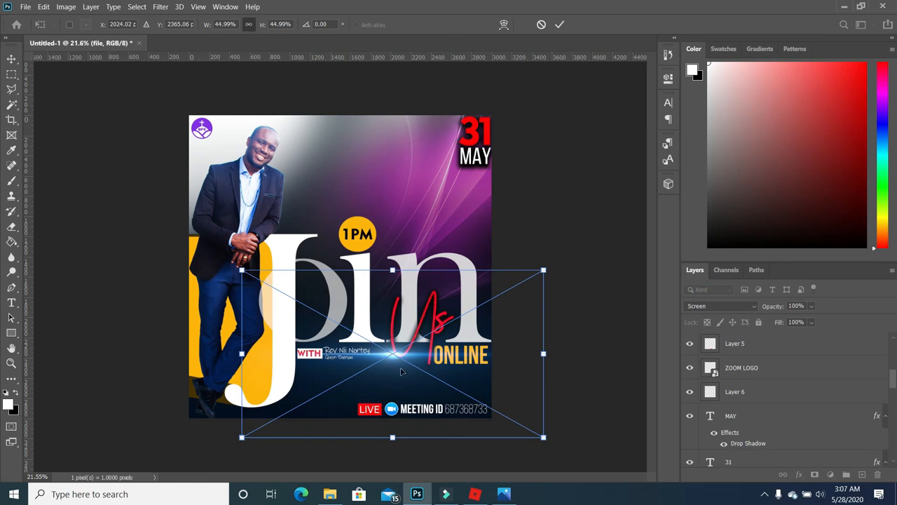
click(579, 326)
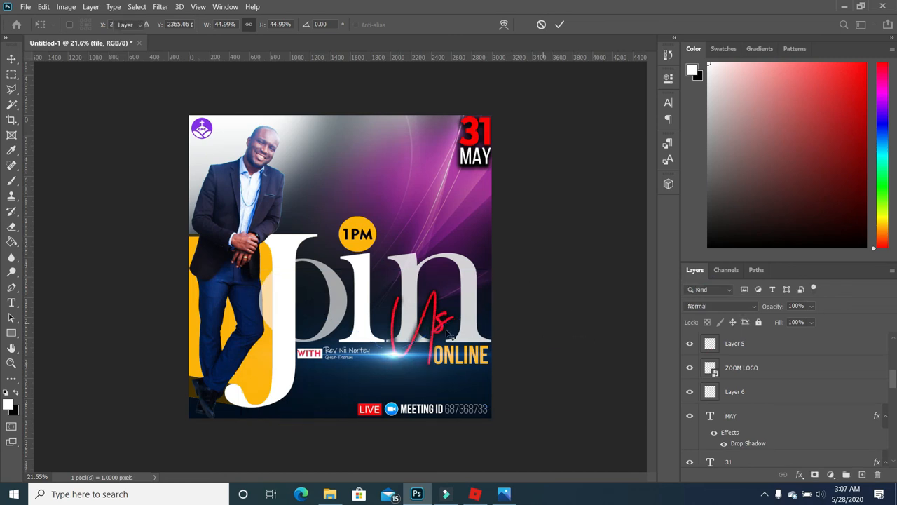
click(439, 316)
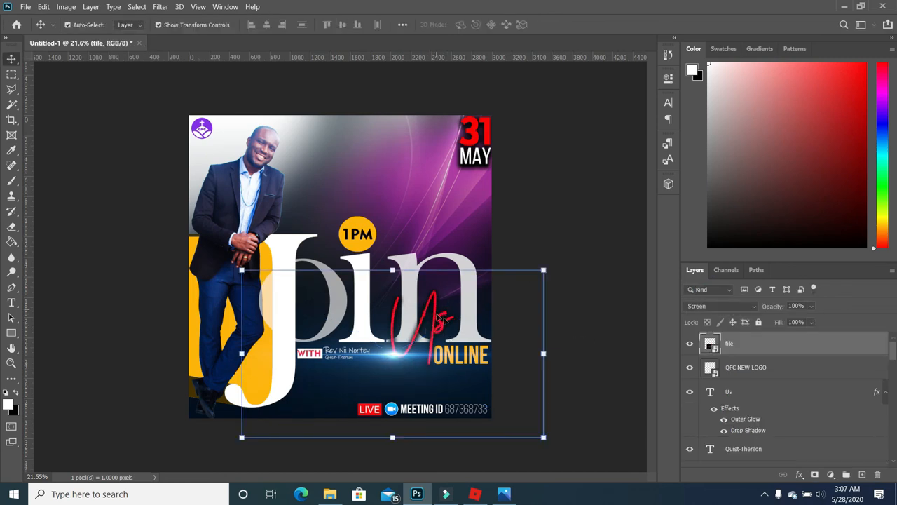
drag(774, 348, 775, 415)
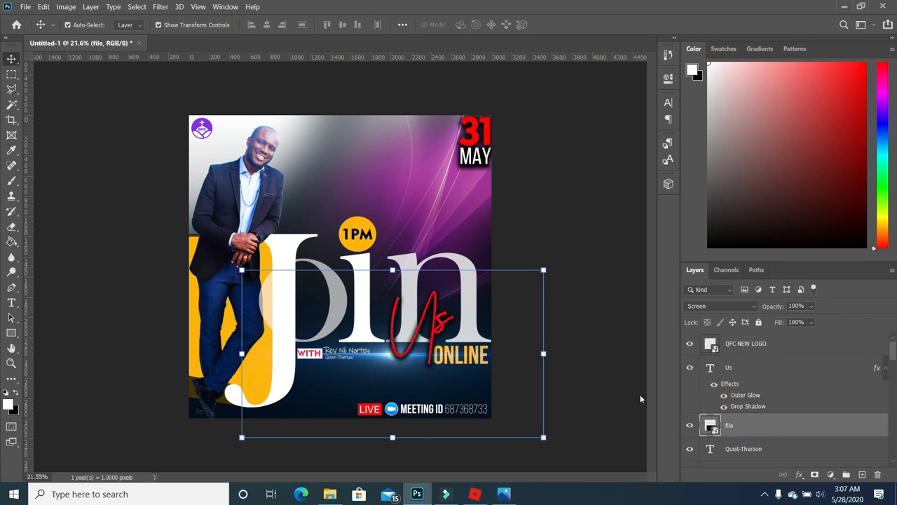
- Shift the Us lettering slightly and nudge the flare two steps left
click(626, 338)
click(439, 316)
mouse_move(439, 317)
mouse_down()
mouse_move(446, 331)
mouse_move(437, 319)
mouse_up()
click(505, 355)
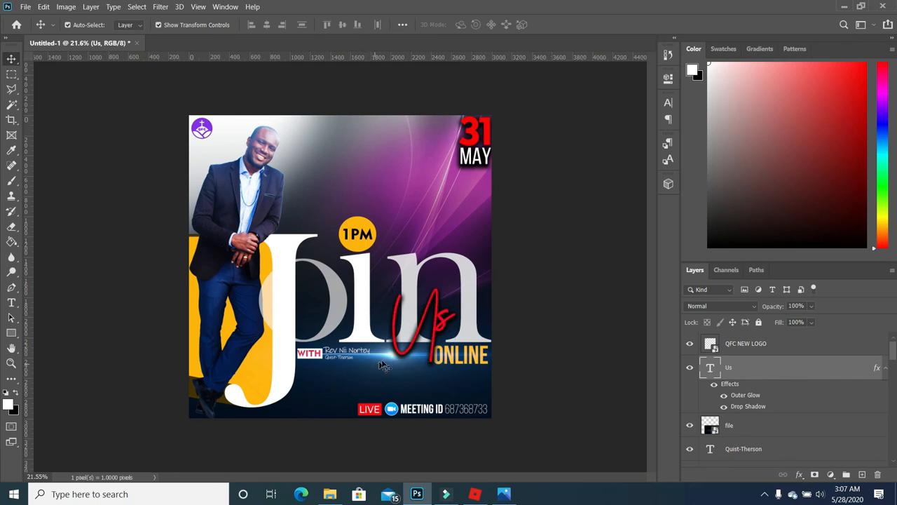
click(392, 358)
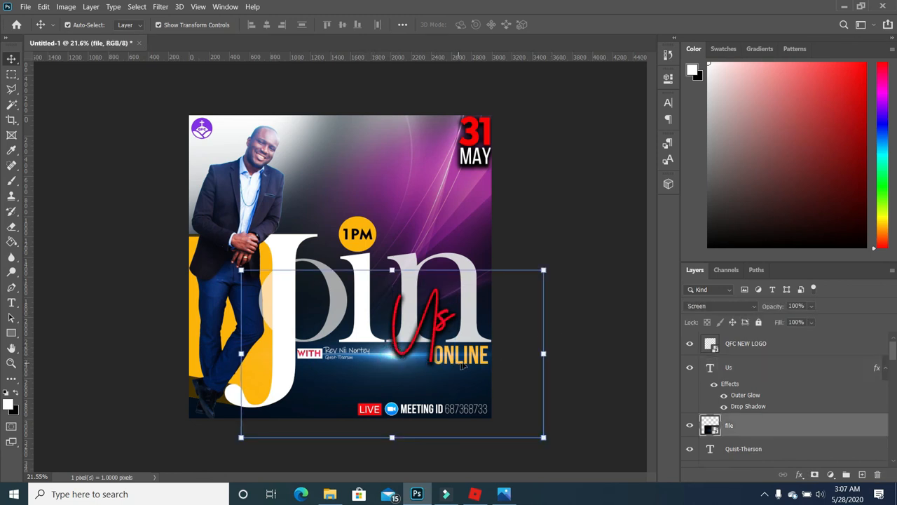
key(shift+Left)
key(shift+Left)
key(shift+Left)
key(shift+Left)
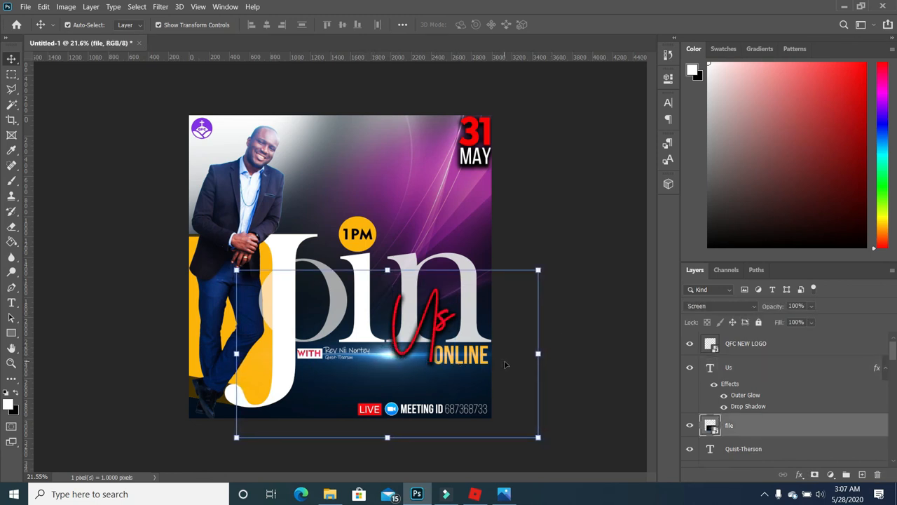
key(shift+Left)
key(shift+Left)
key(shift+Left)
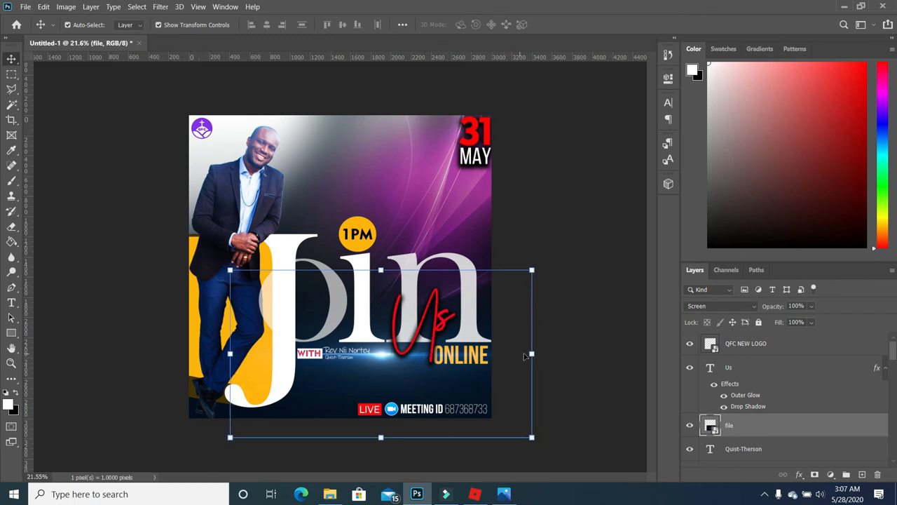
click(575, 349)
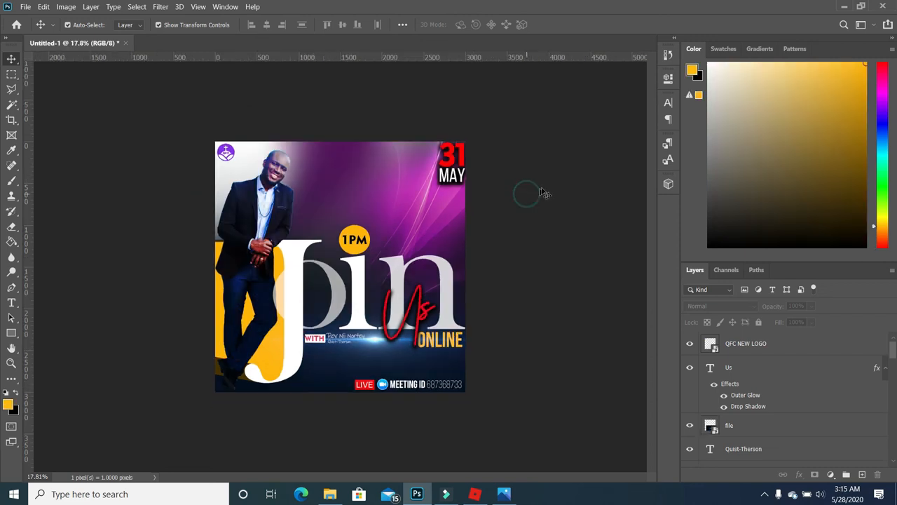
- Recolour the '31' date text orange-yellow to match the 1PM badge
key(ctrl+plus)
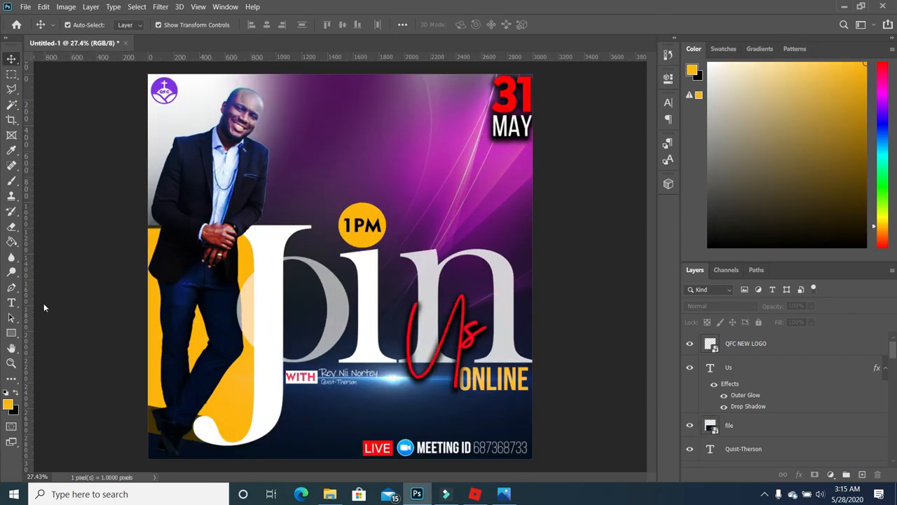
click(11, 302)
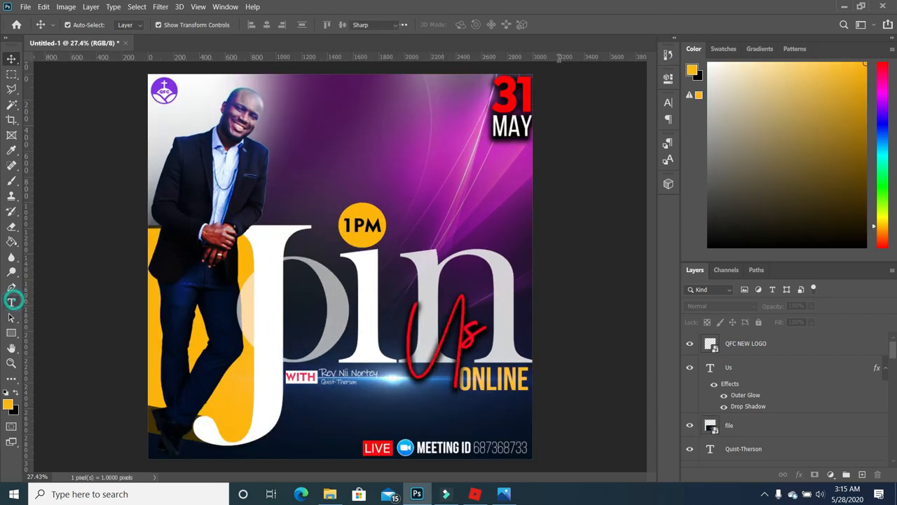
double_click(491, 93)
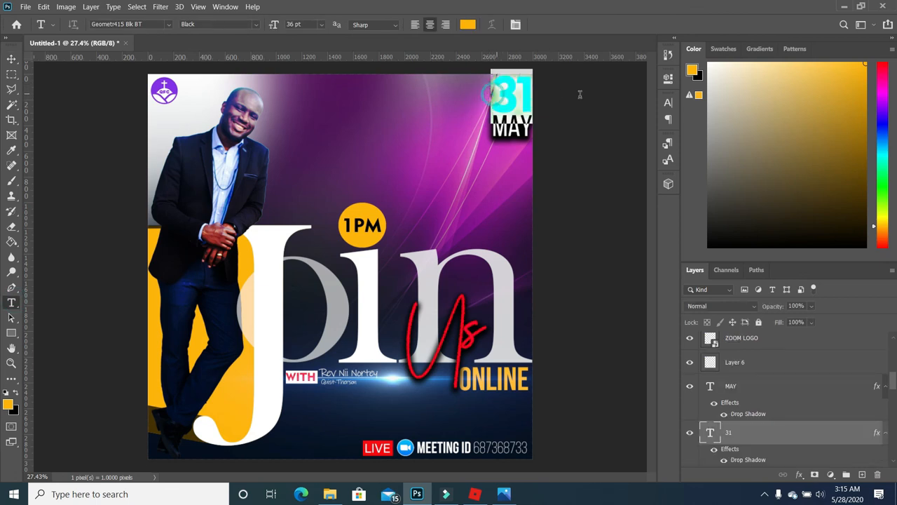
click(15, 392)
click(16, 393)
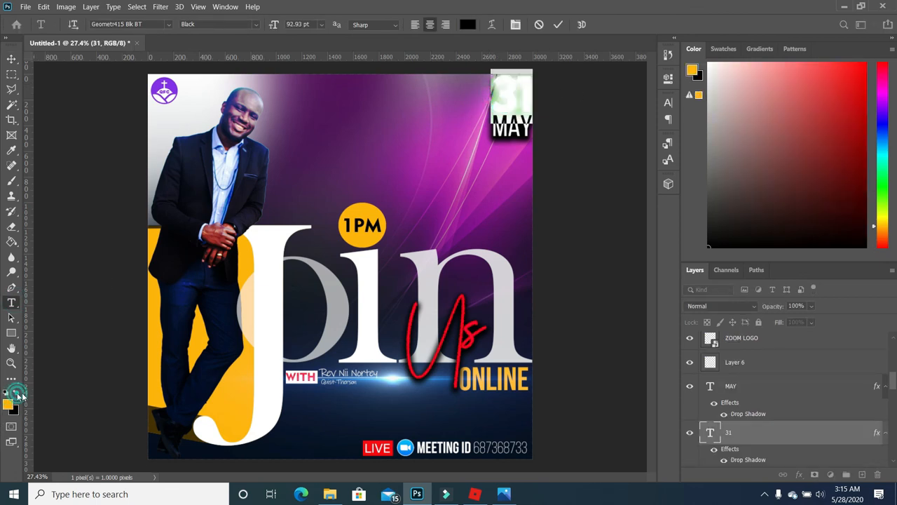
click(49, 386)
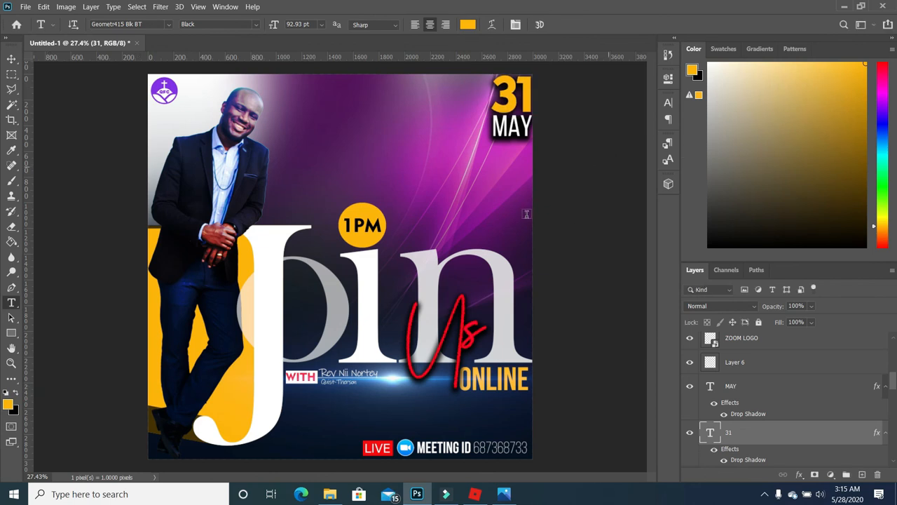
scroll(522, 229, down, 3)
click(567, 228)
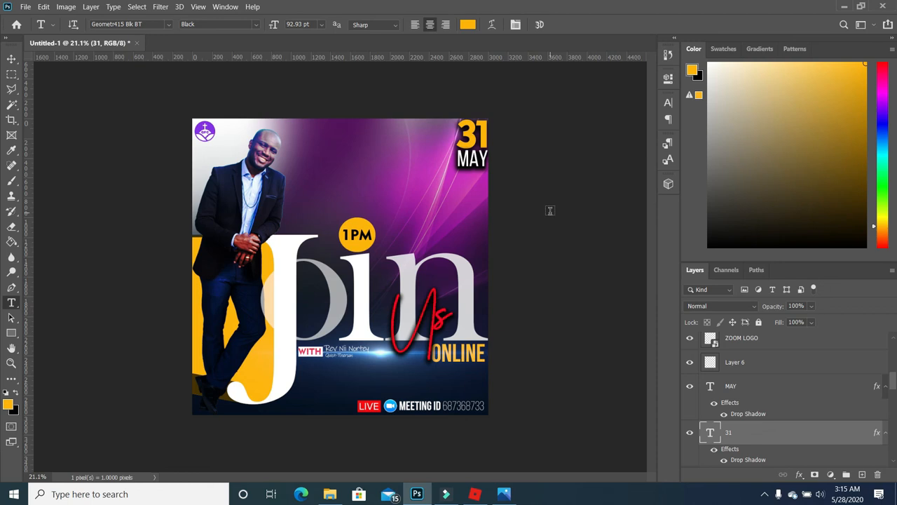
scroll(518, 167, up, 1)
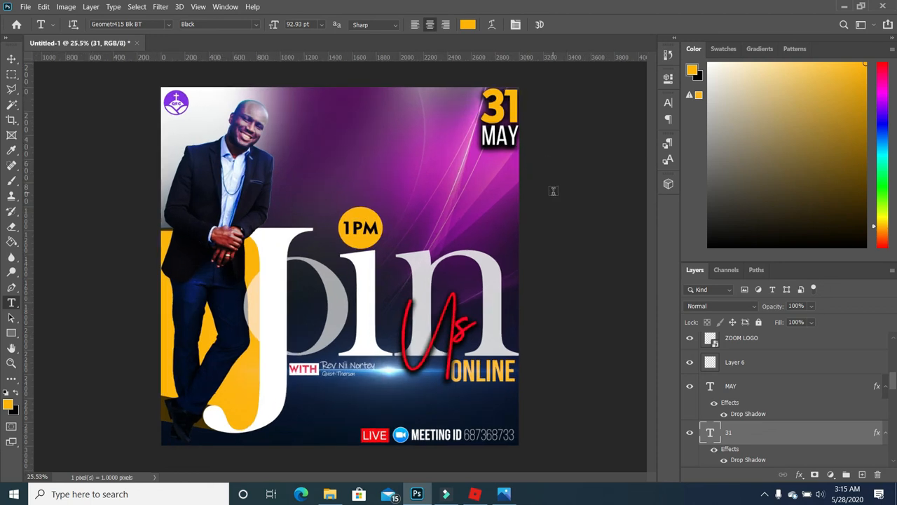